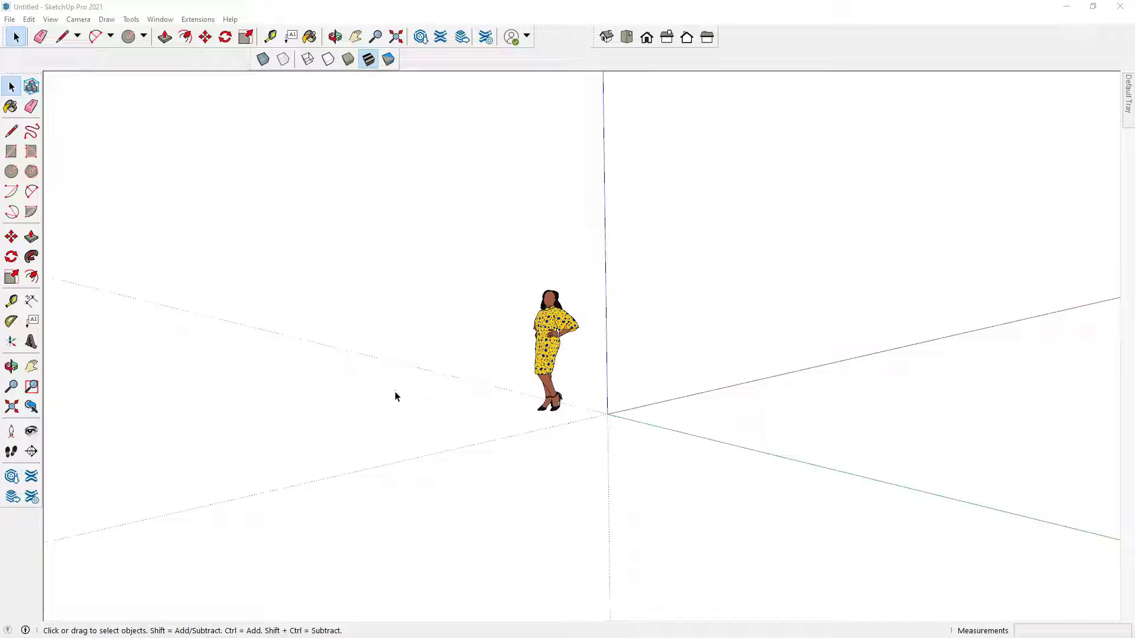
- Show the Default Tray and expand its Components section
click(409, 396)
click(655, 332)
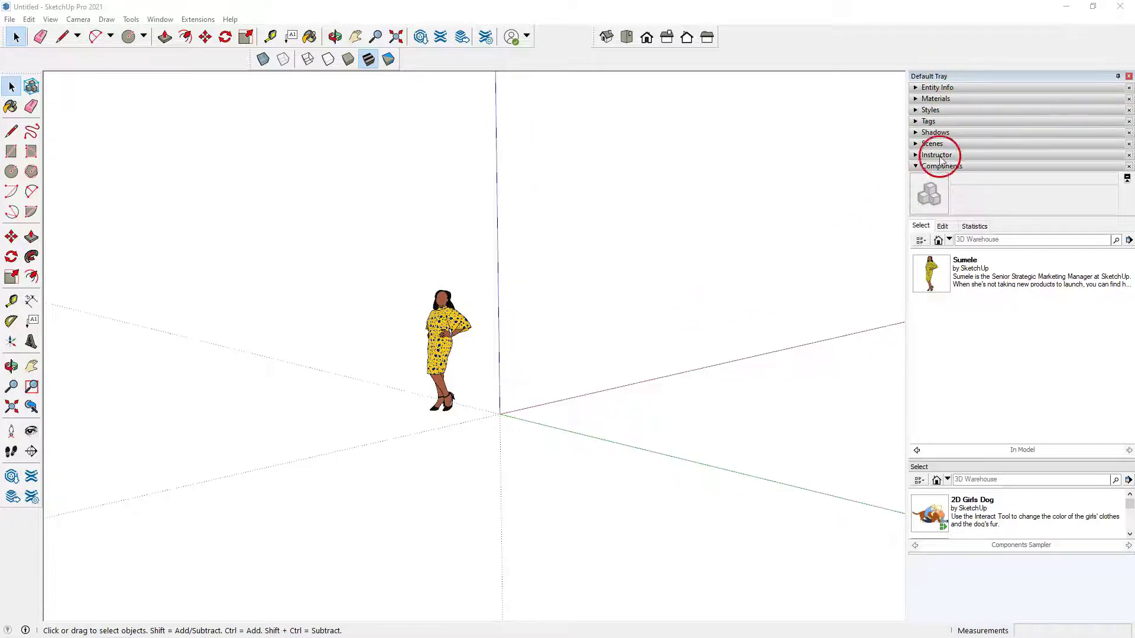
click(915, 167)
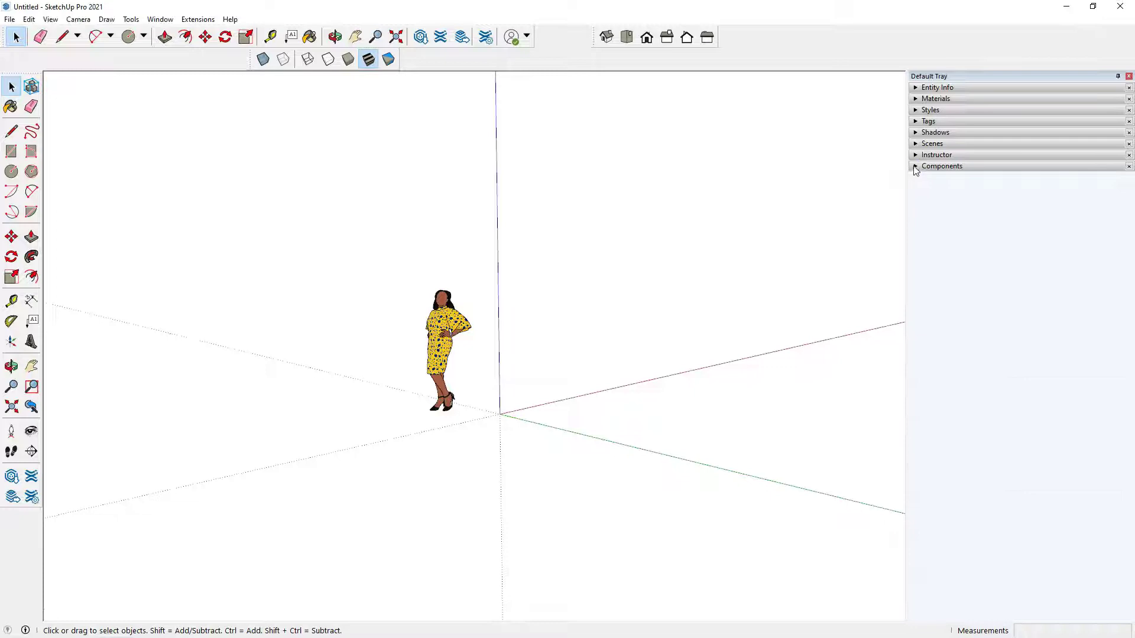
click(916, 166)
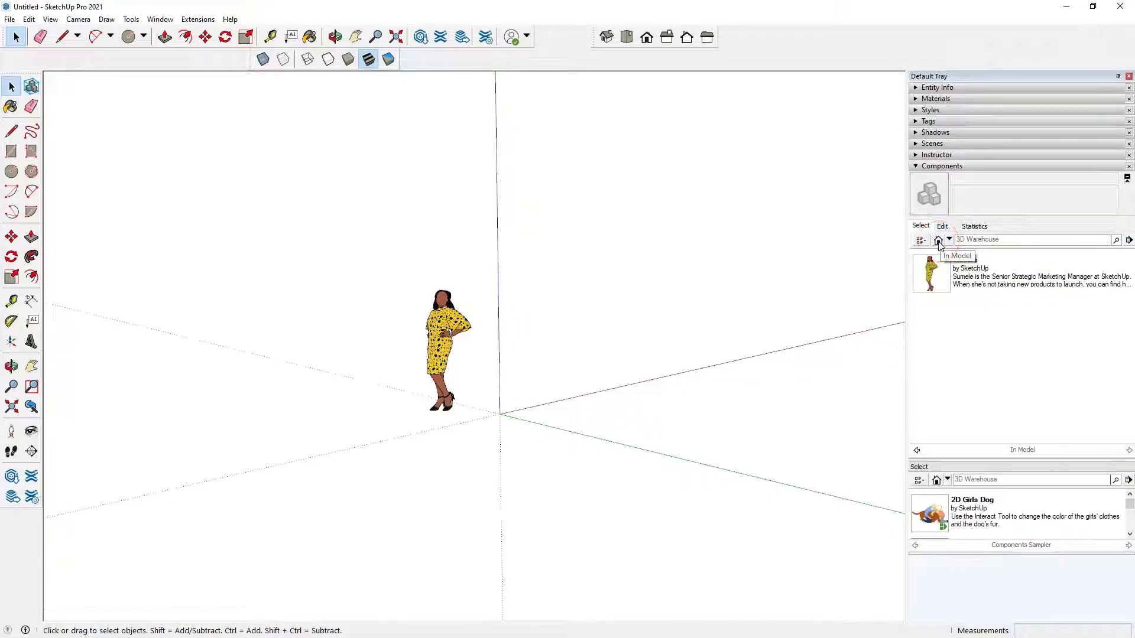
- Search the 3D Warehouse for "Couch" within the Components section and browse the results
click(970, 240)
click(969, 240)
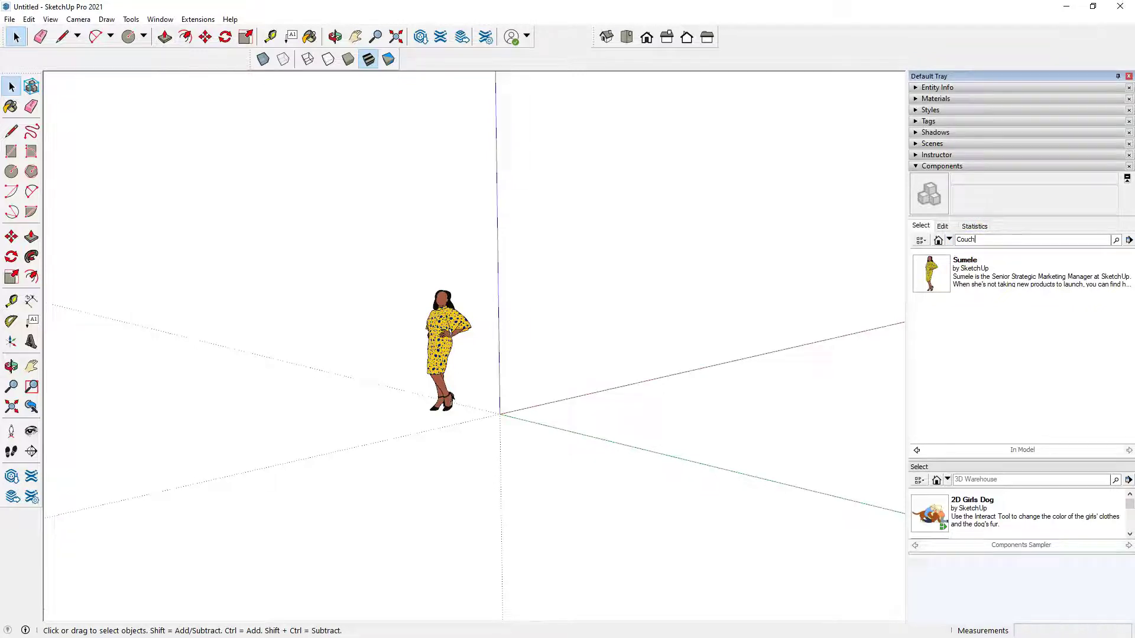
key(Return)
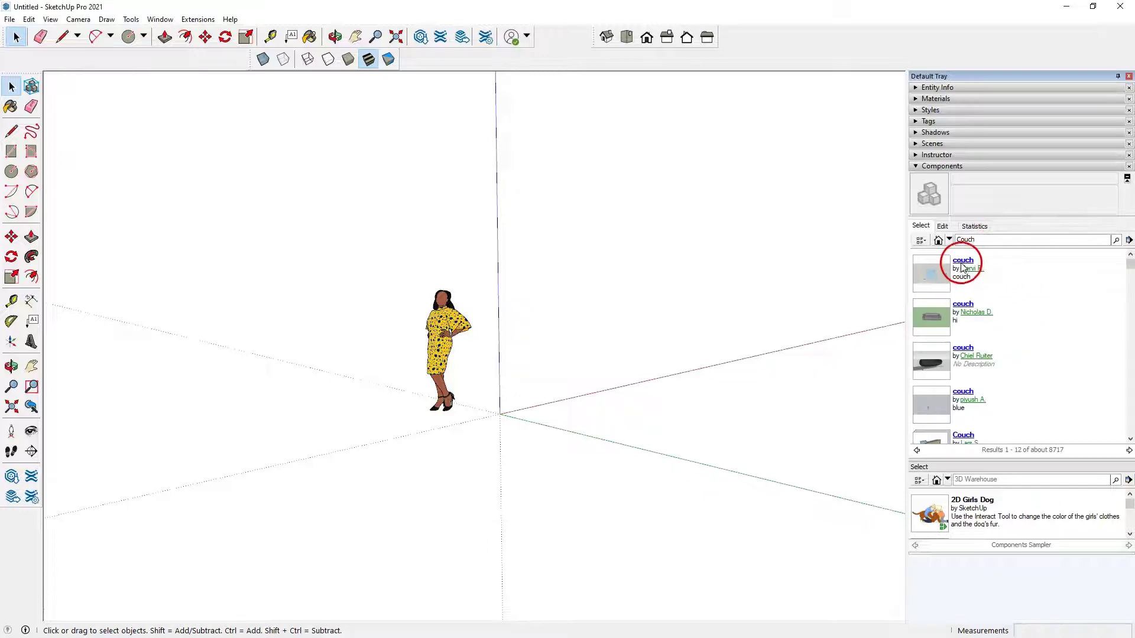
scroll(976, 334, down, 2)
scroll(976, 338, down, 4)
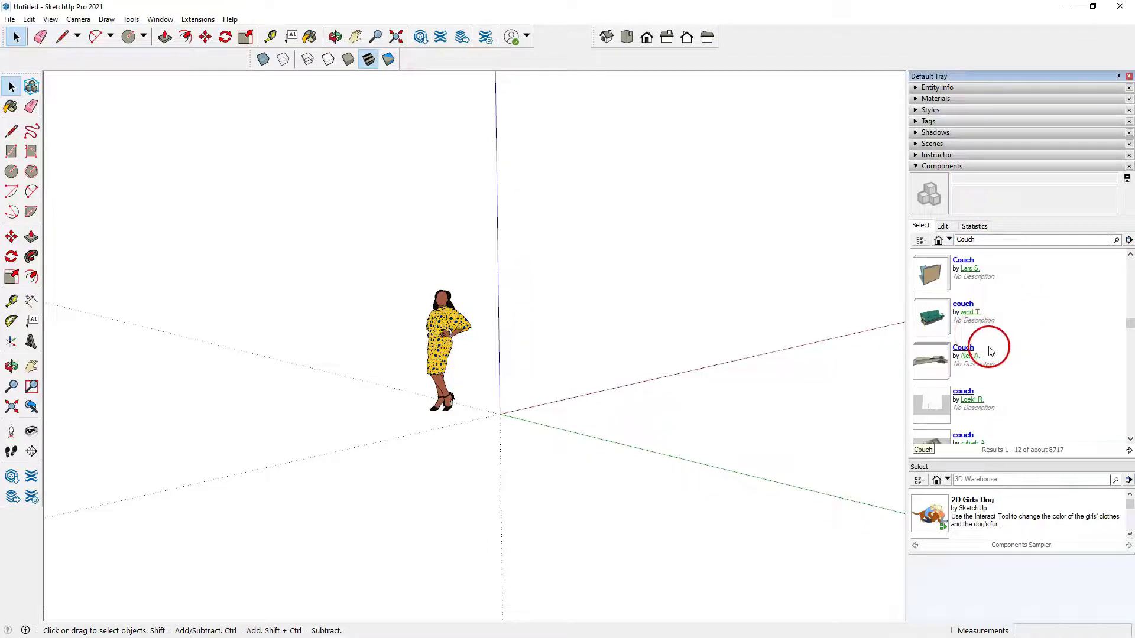
scroll(983, 354, up, 5)
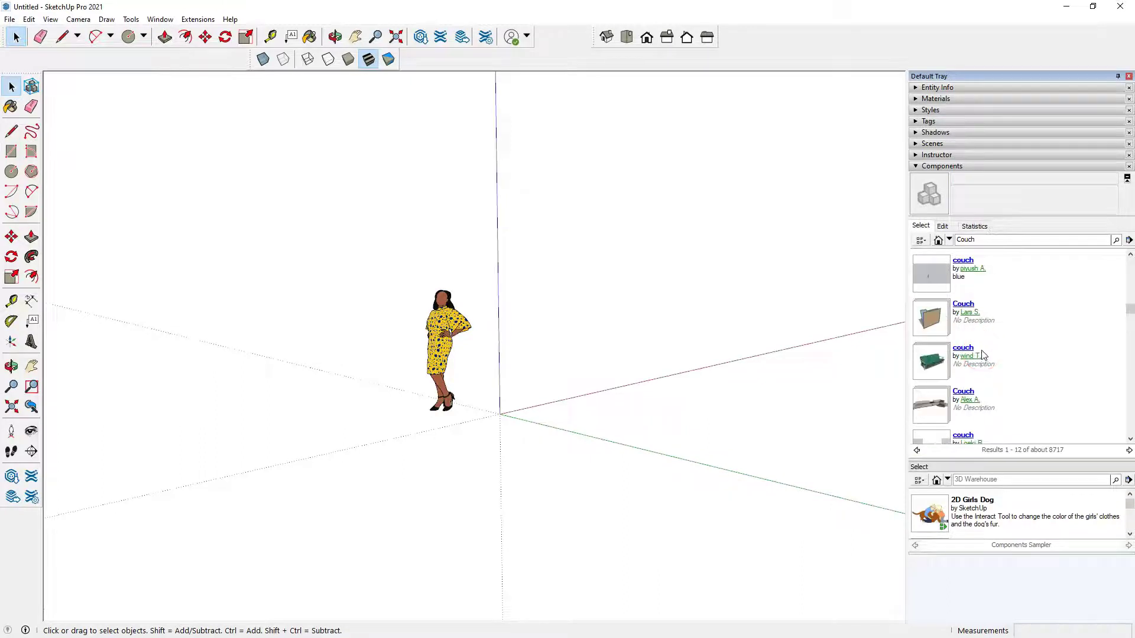
scroll(983, 354, up, 1)
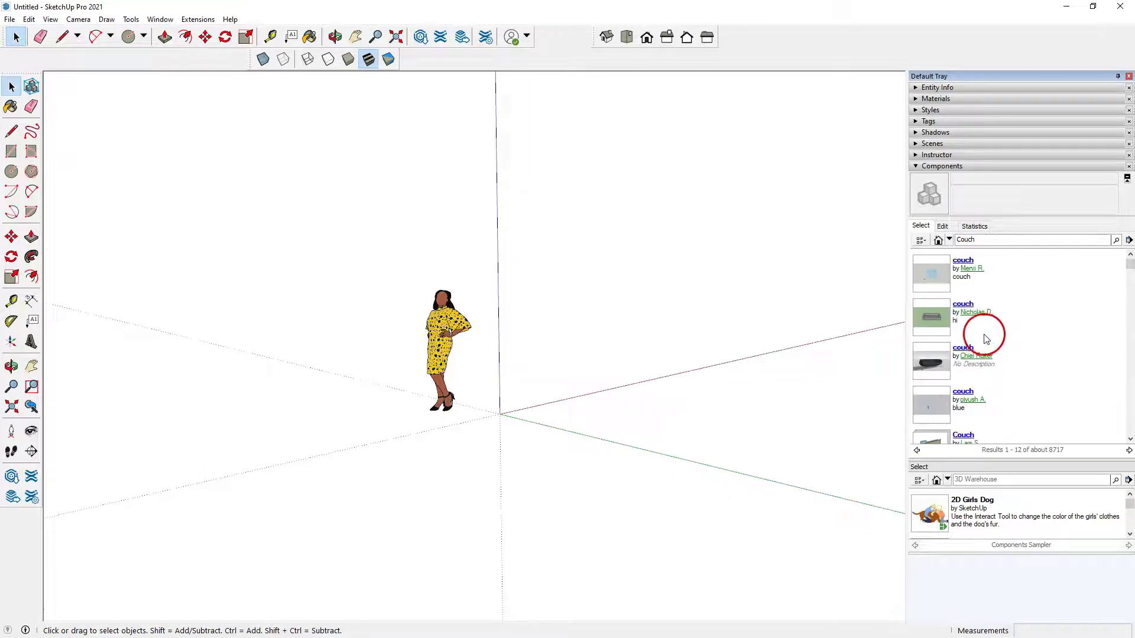
- Download the grey two-seat couch directly into the model and place it beside the standing figure
click(958, 308)
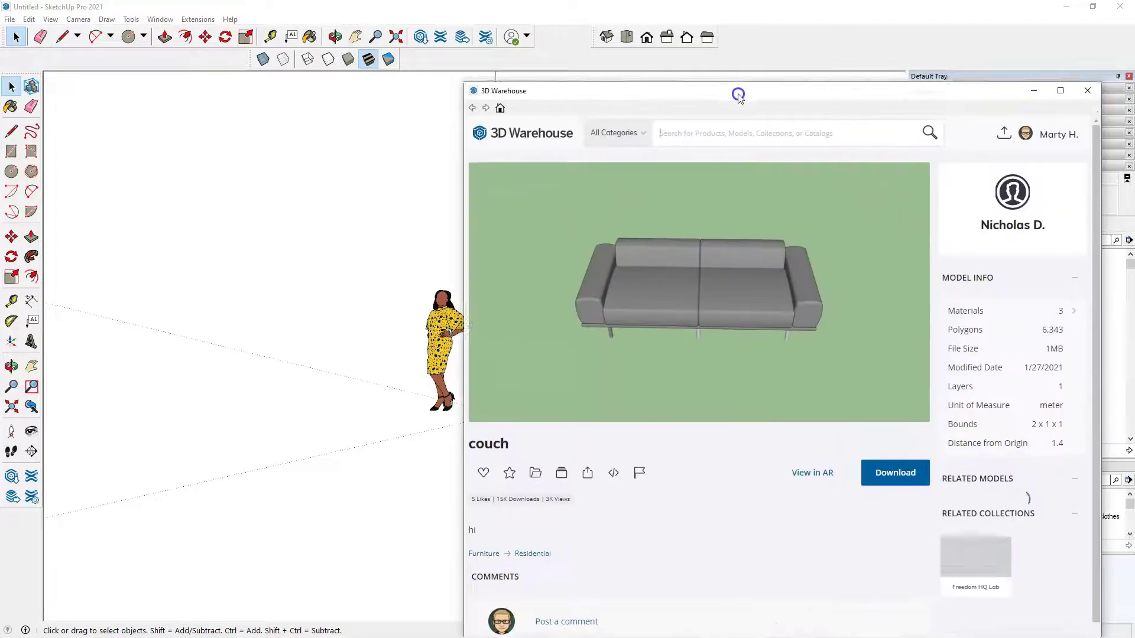
drag(738, 91, 689, 44)
click(548, 407)
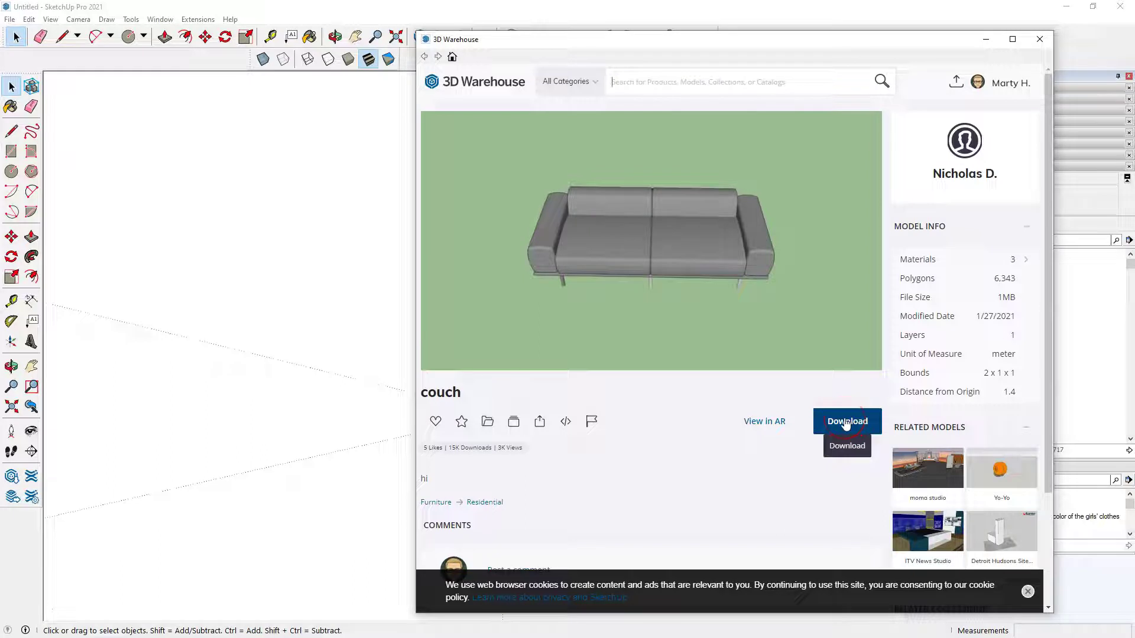
click(846, 422)
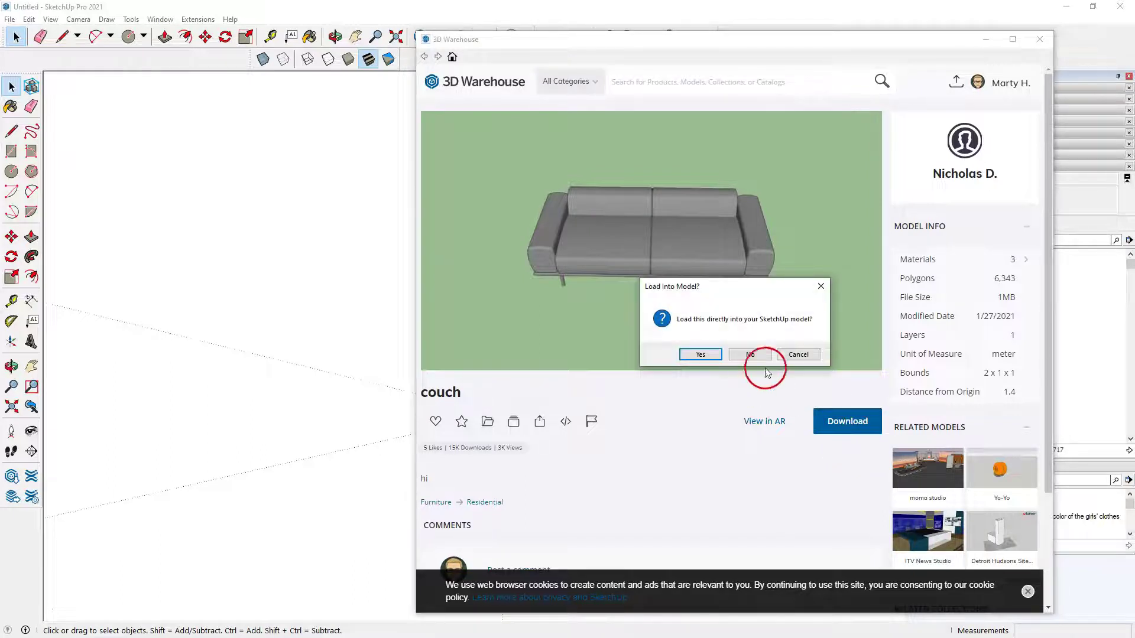
click(701, 355)
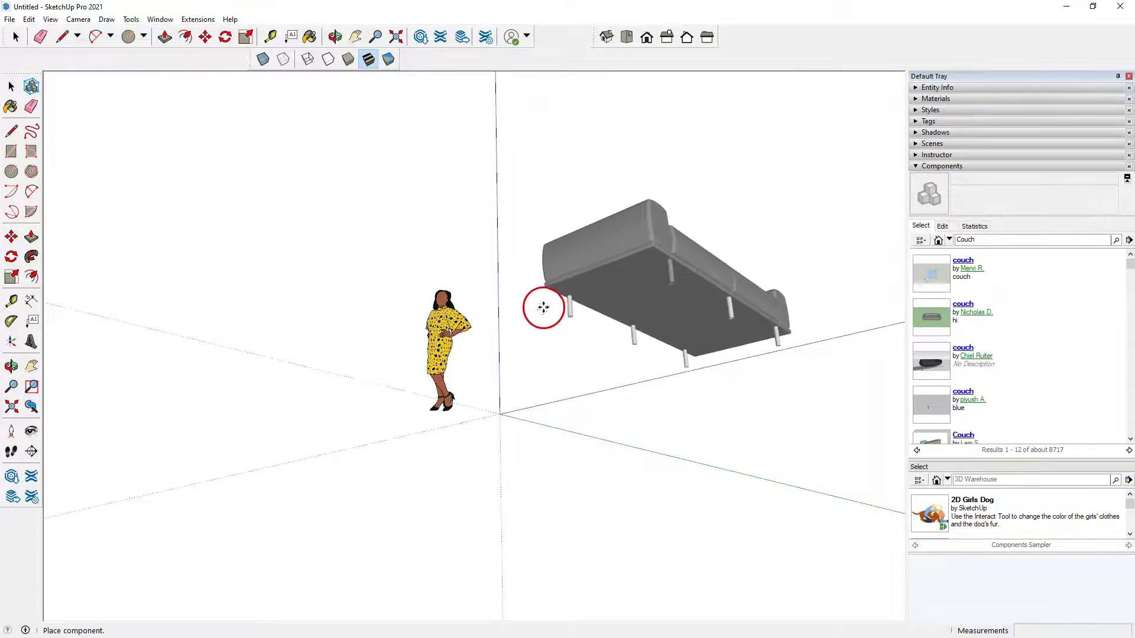
click(548, 300)
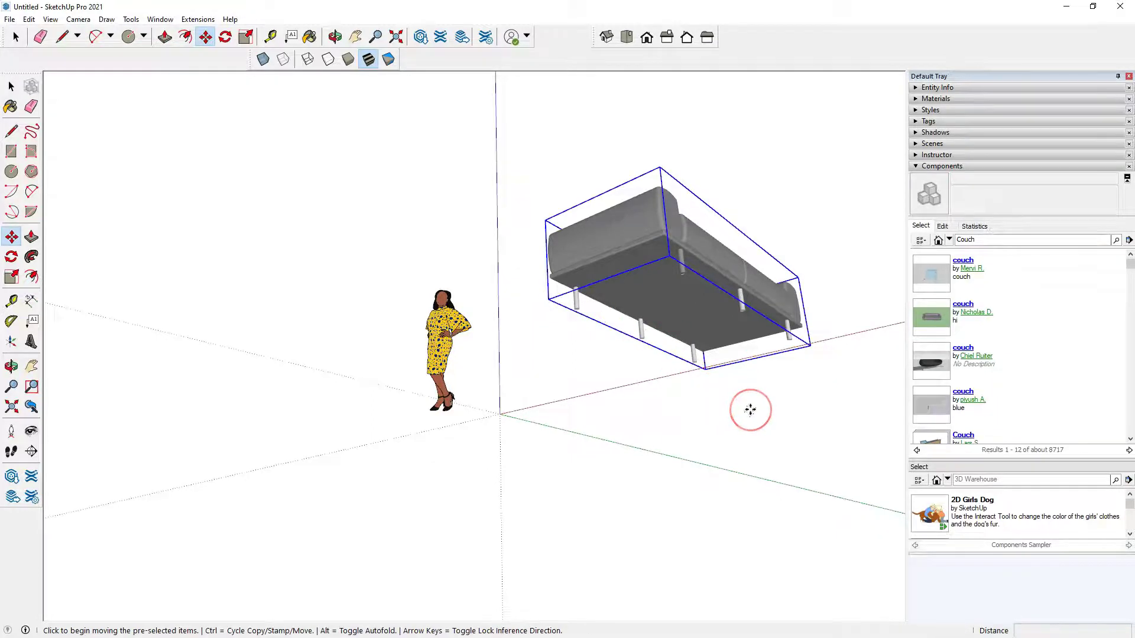
- Move the placed couch slightly and delete it from the model
mouse_move(750, 410)
mouse_down()
mouse_move(667, 299)
mouse_move(755, 444)
mouse_move(747, 428)
mouse_up()
click(700, 326)
click(710, 325)
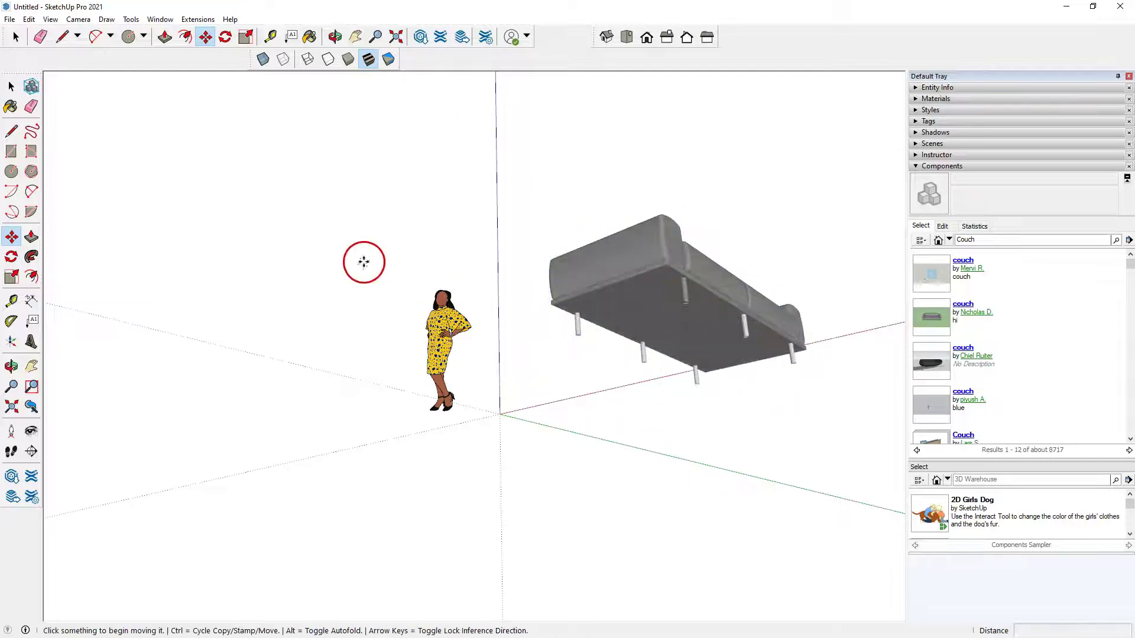
key(space)
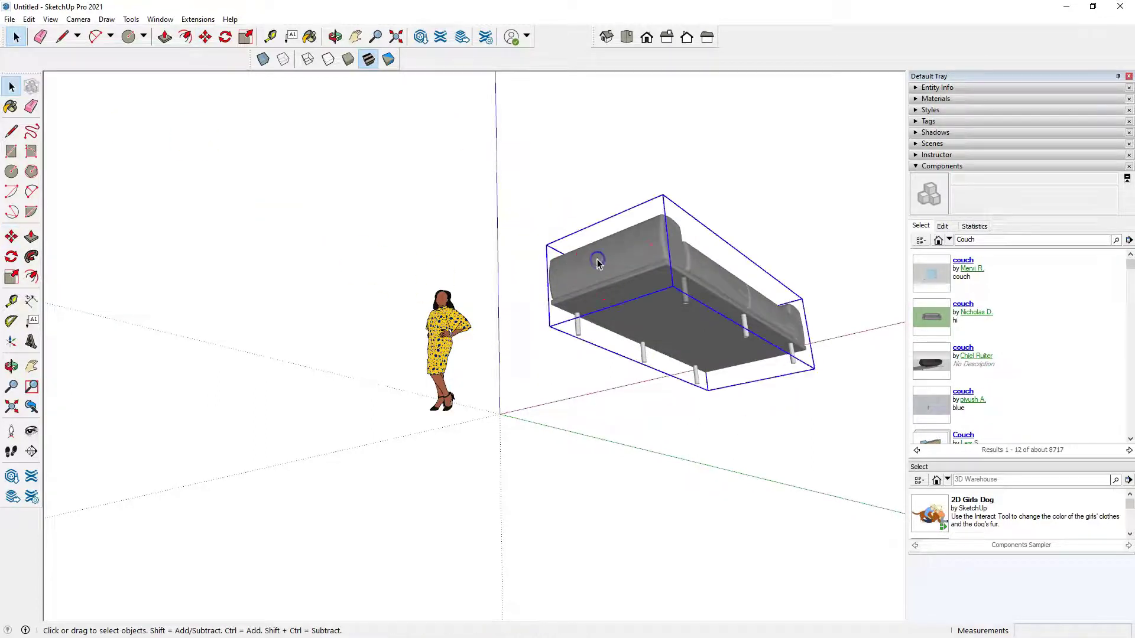
key(Delete)
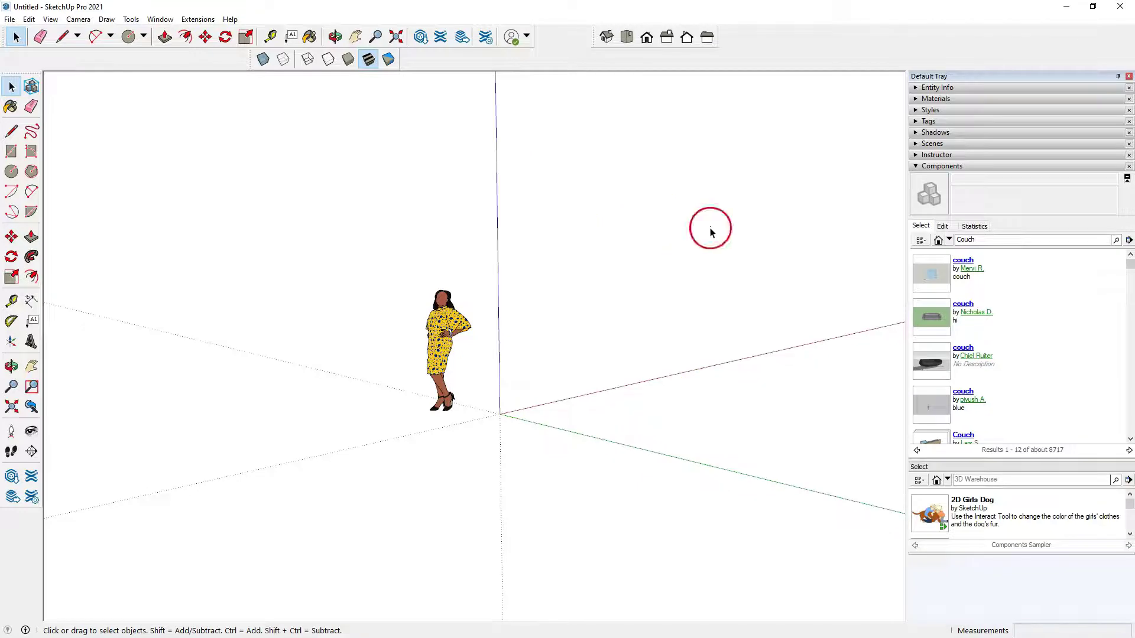
- List the components stored in the model and purge the unused ones through the Model Info statistics
click(938, 241)
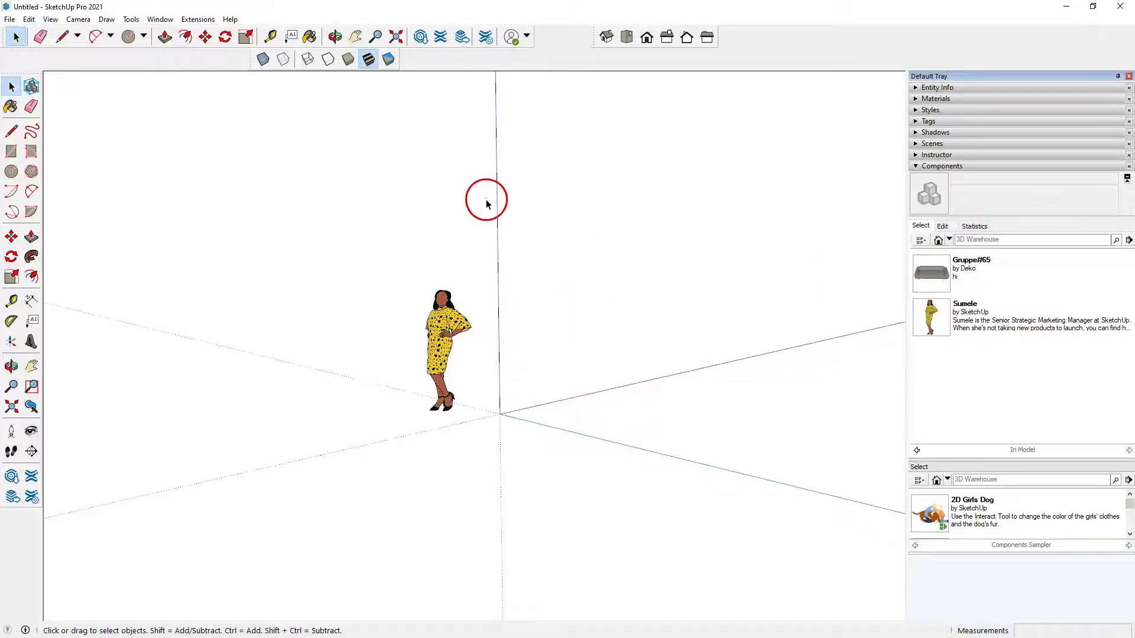
click(164, 23)
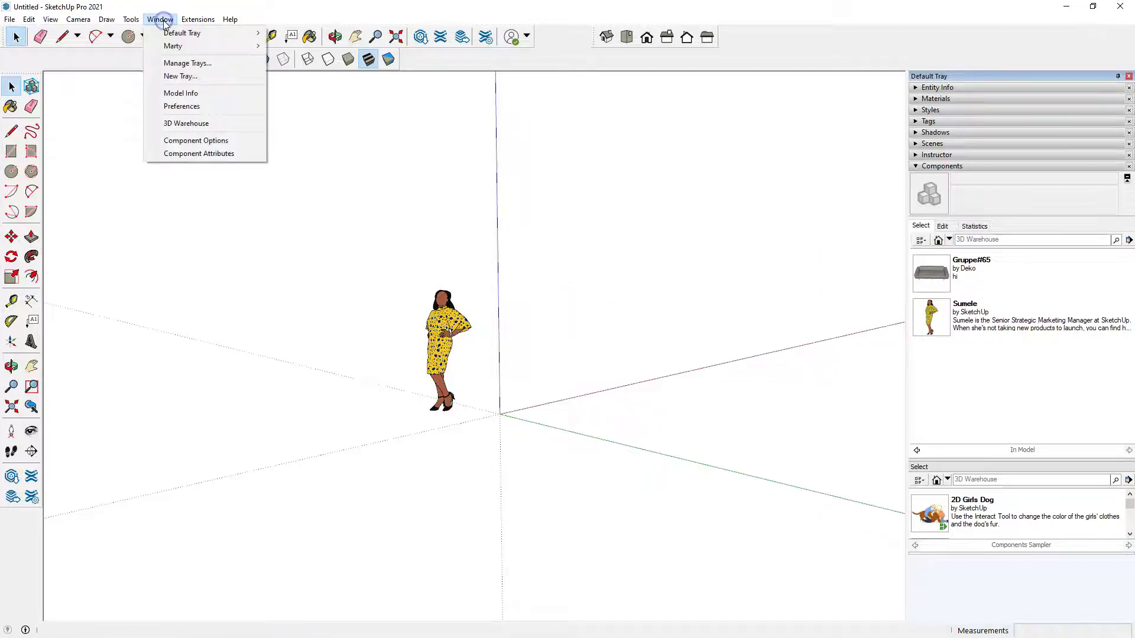
click(189, 93)
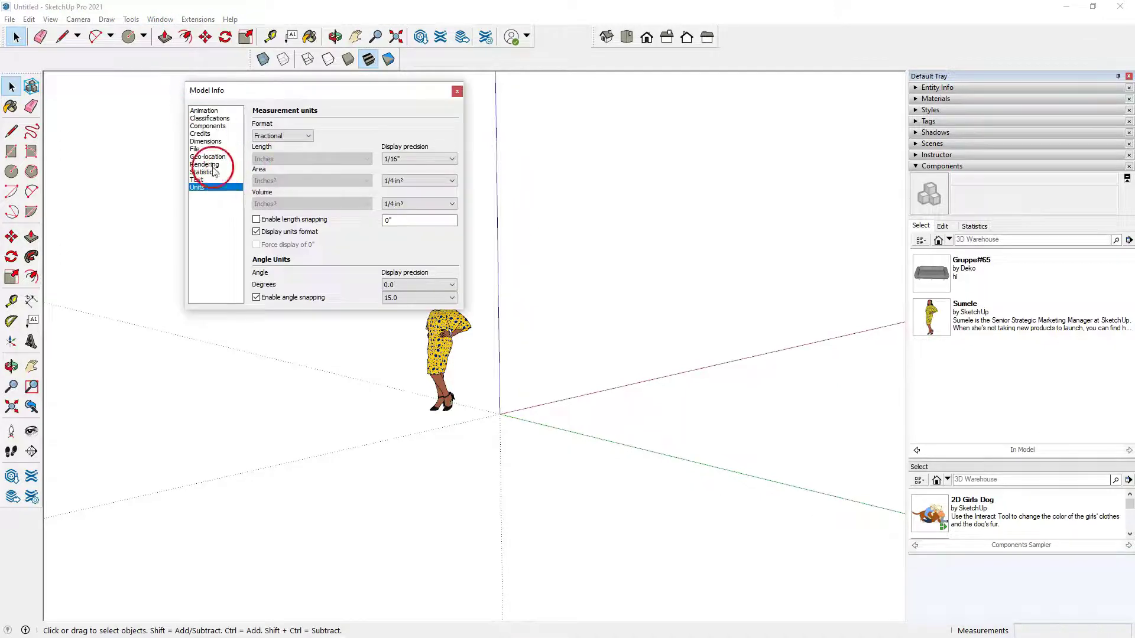
click(211, 172)
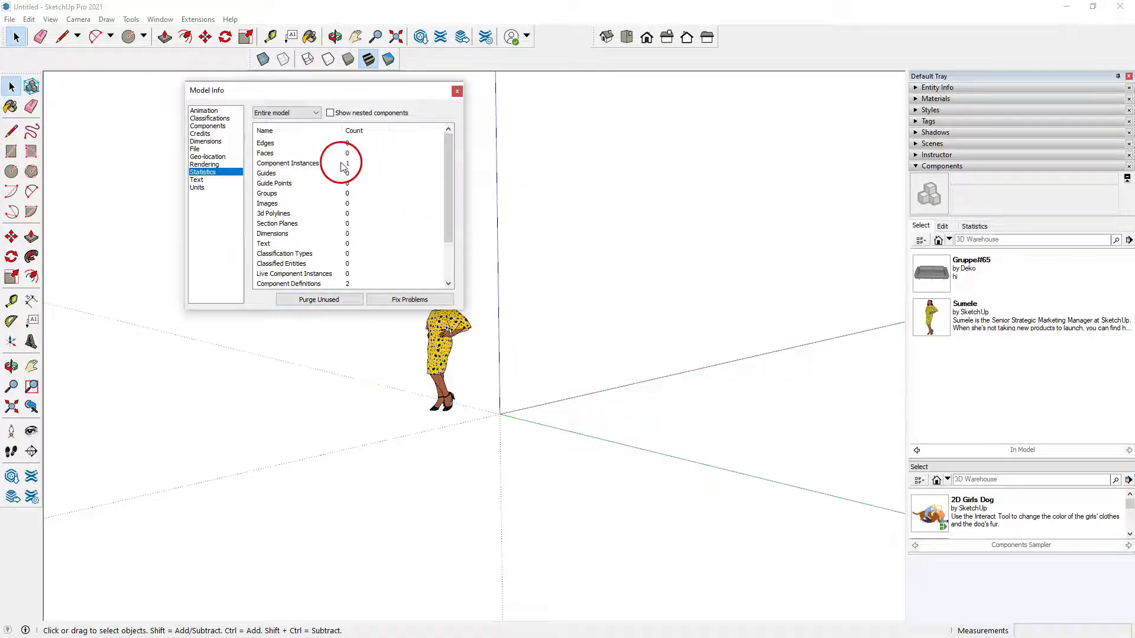
click(319, 301)
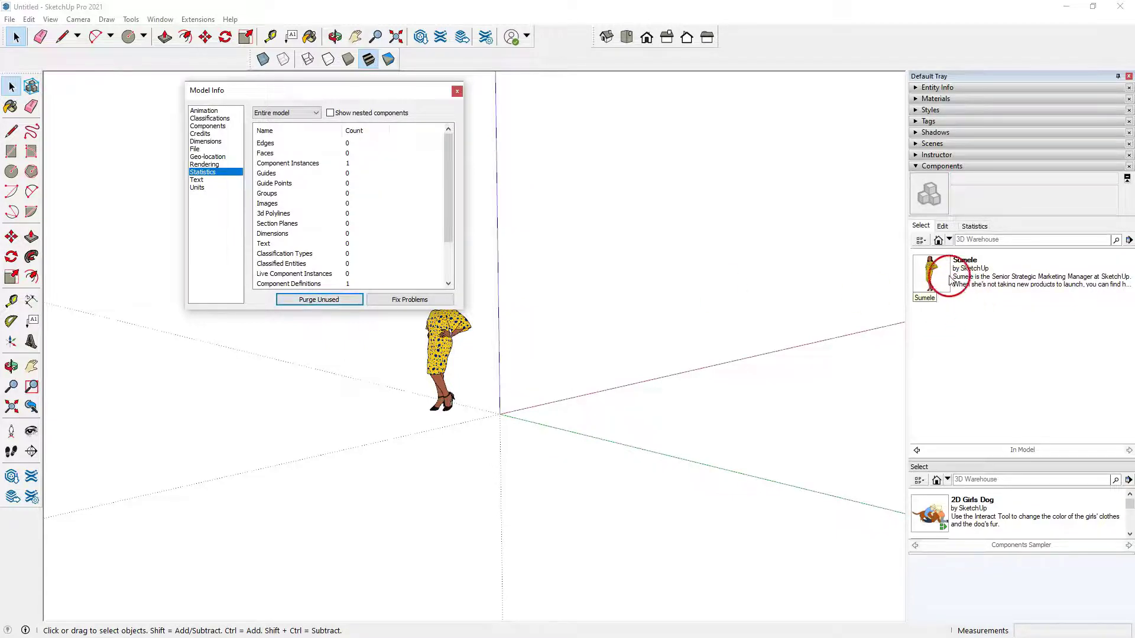
click(457, 91)
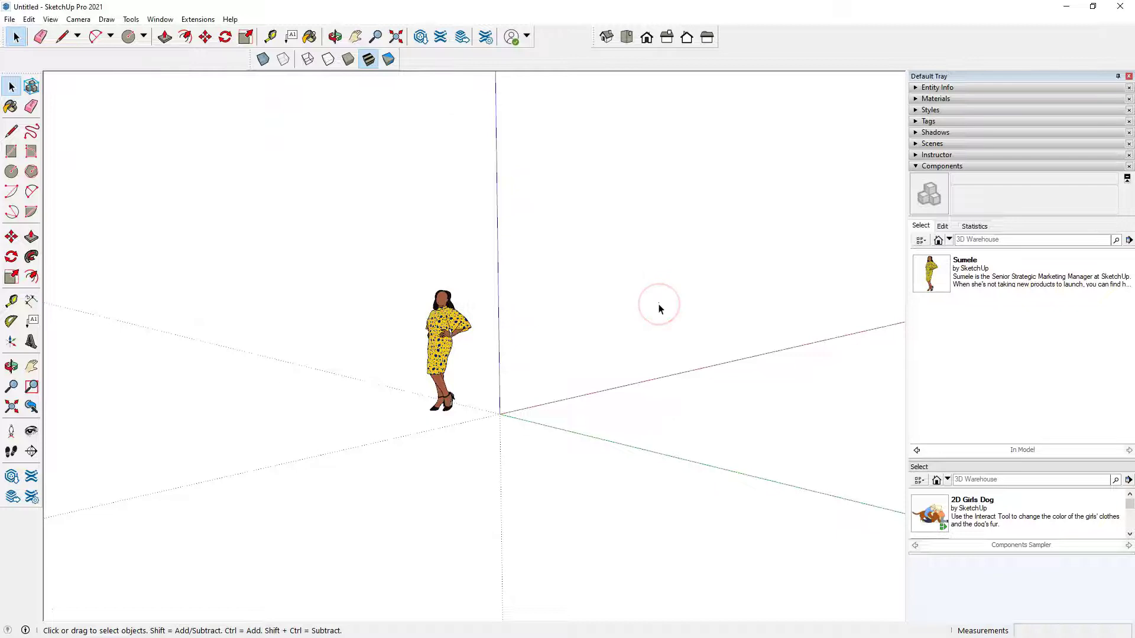
- Search the 3D Warehouse for "couch" again within the Components section and look through the results
click(966, 240)
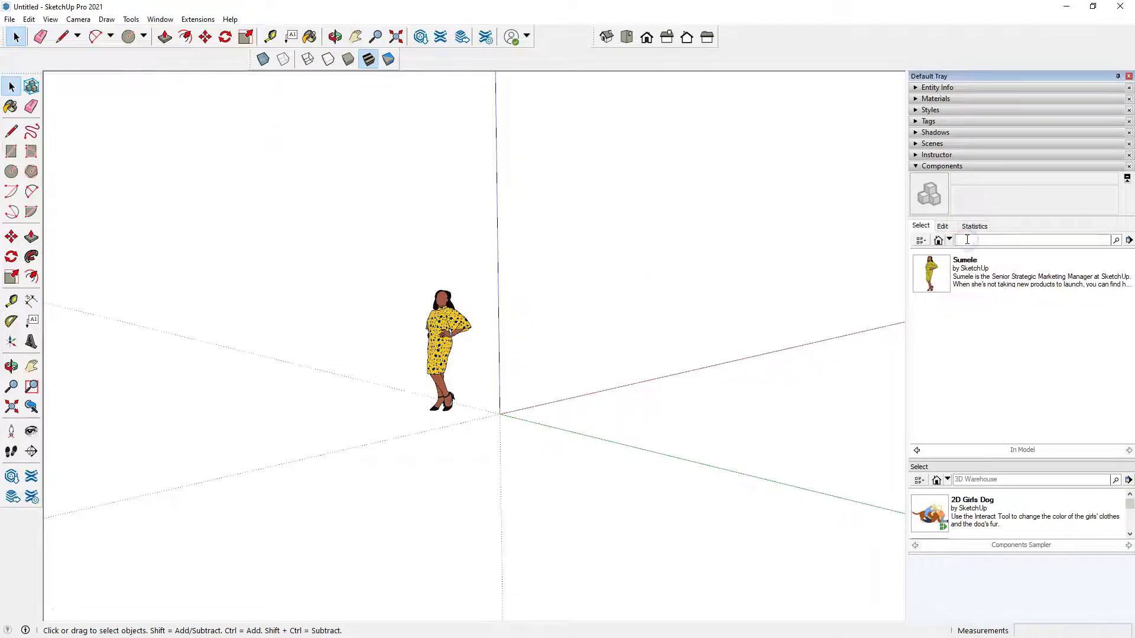
key(Return)
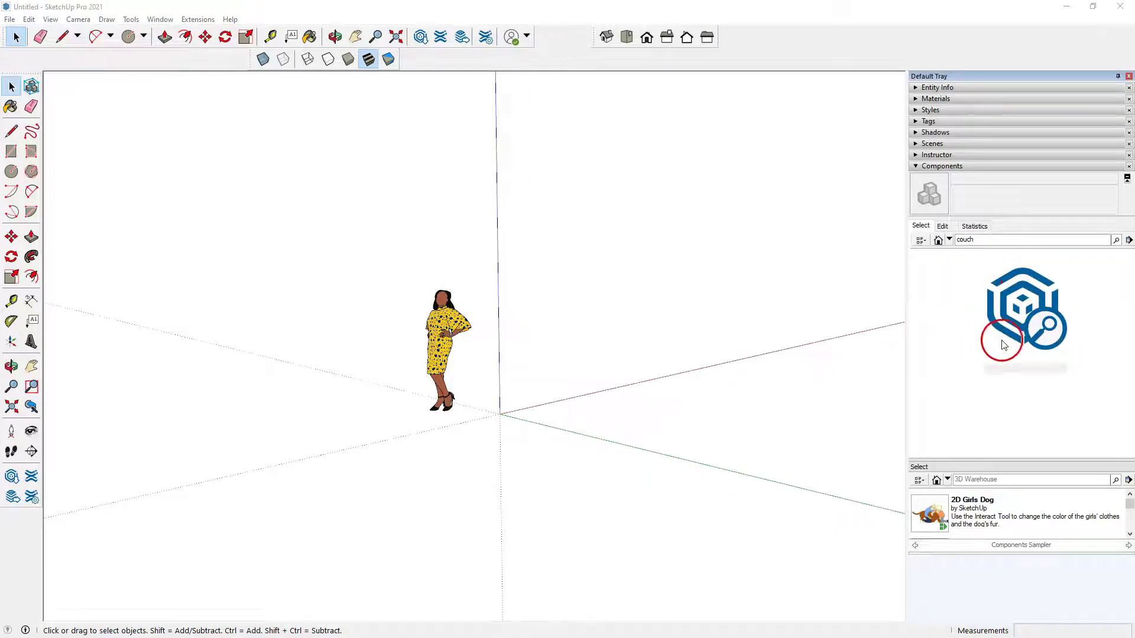
scroll(968, 363, down, 5)
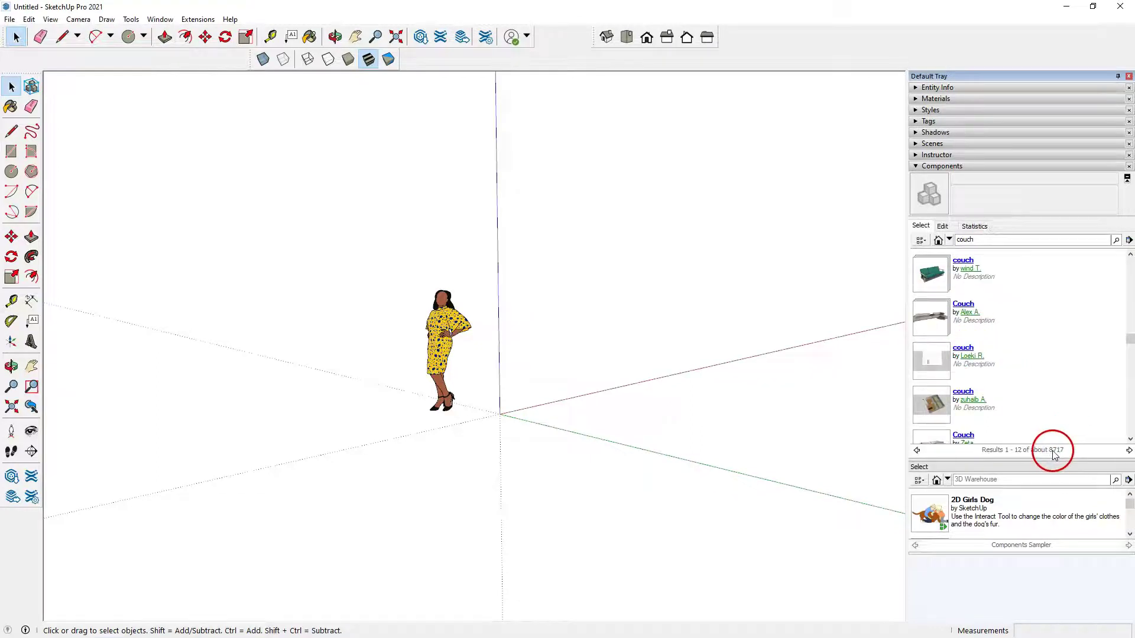
scroll(946, 378, down, 3)
scroll(948, 381, up, 8)
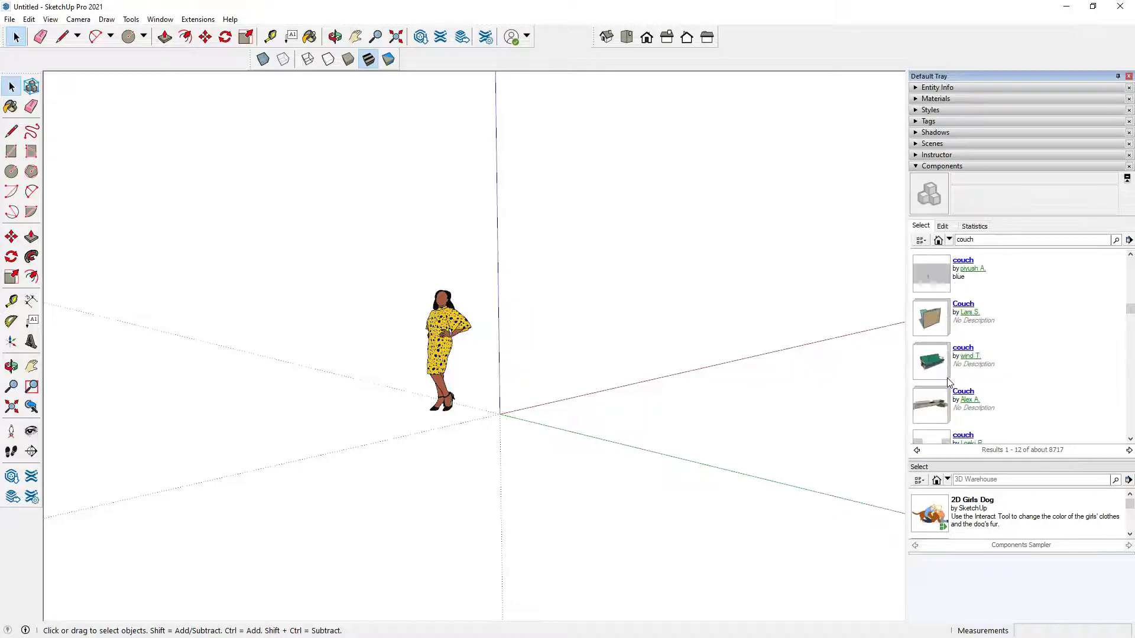
scroll(994, 380, down, 3)
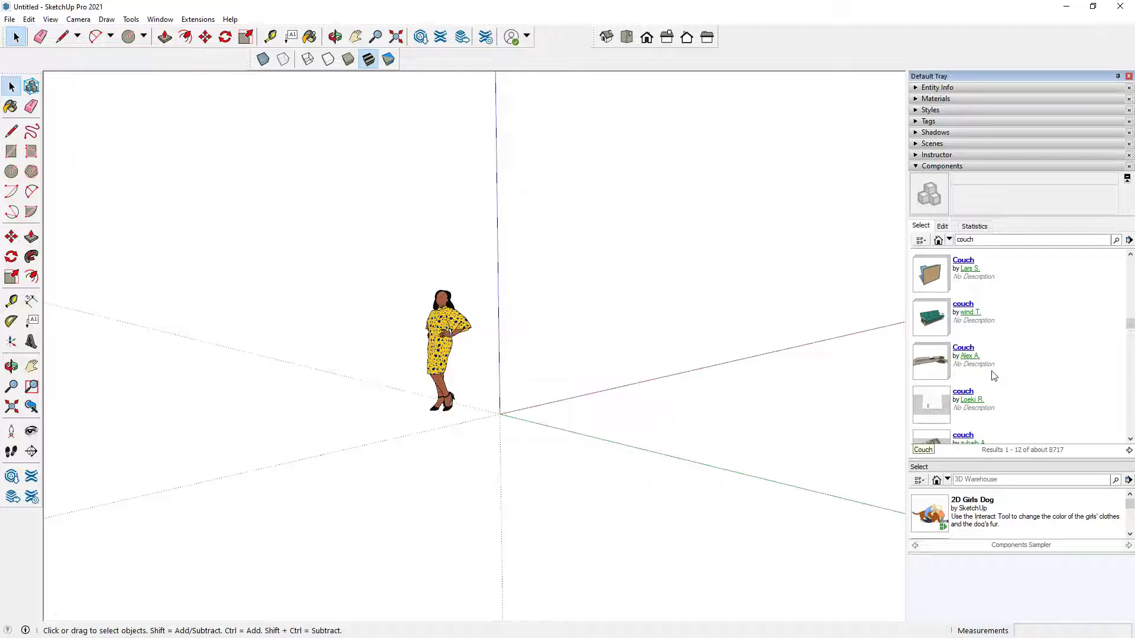
- Switch to the 3D Warehouse website in Chrome, search for "couch" and browse the product results
click(740, 283)
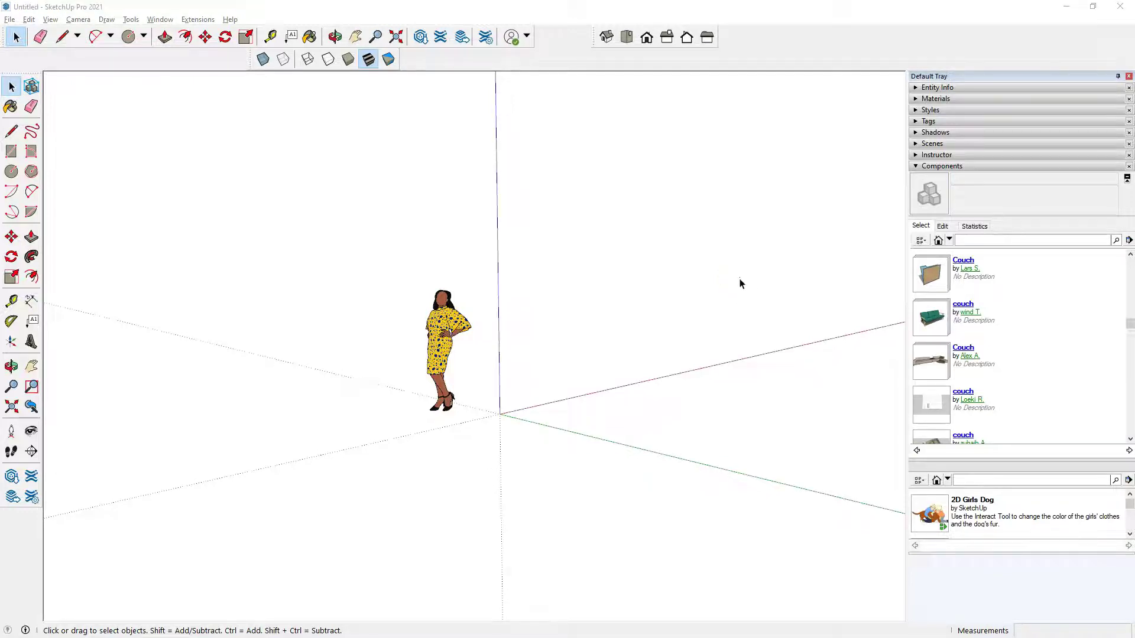
click(750, 269)
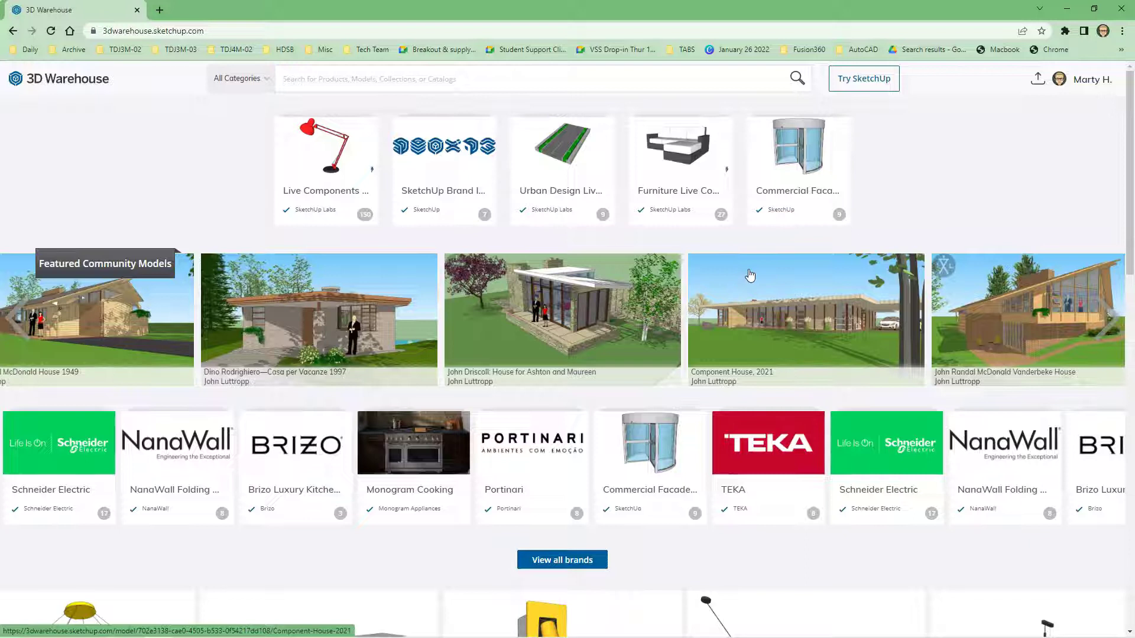
click(472, 79)
text(couch)
key(Return)
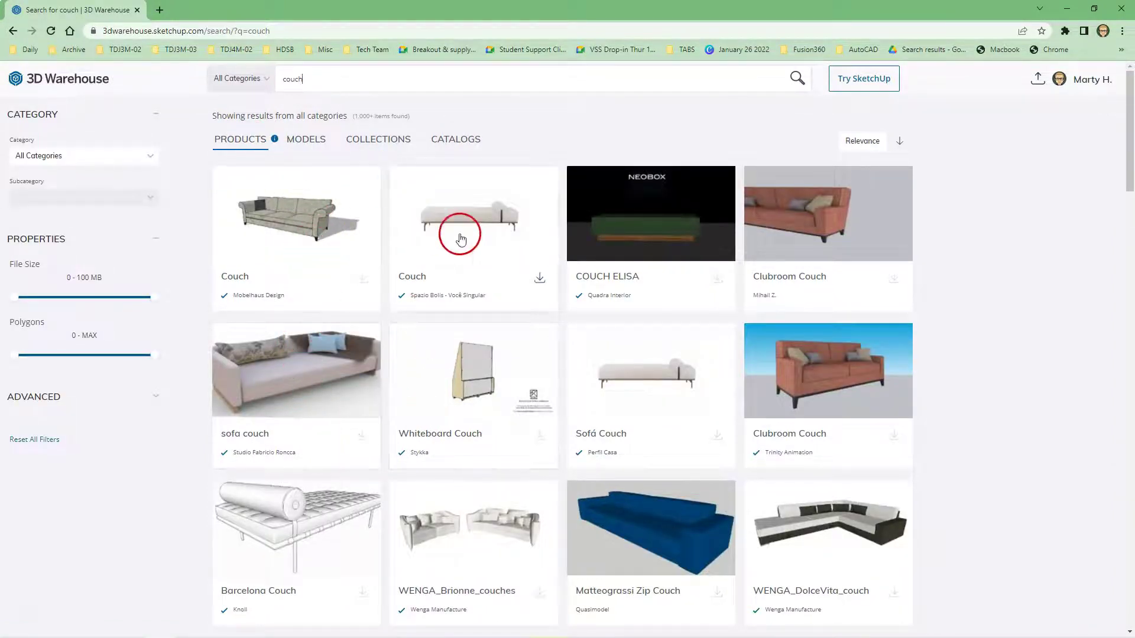
scroll(569, 343, down, 10)
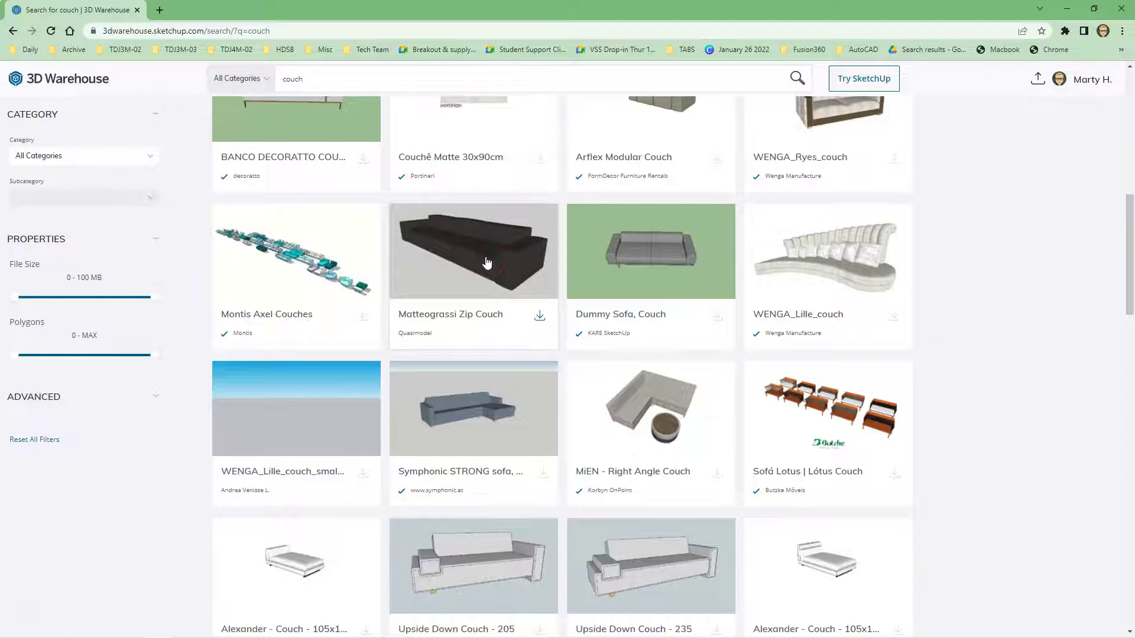
- Download the Matteograssi Zip Couch model from its preview and copy its title text
click(487, 263)
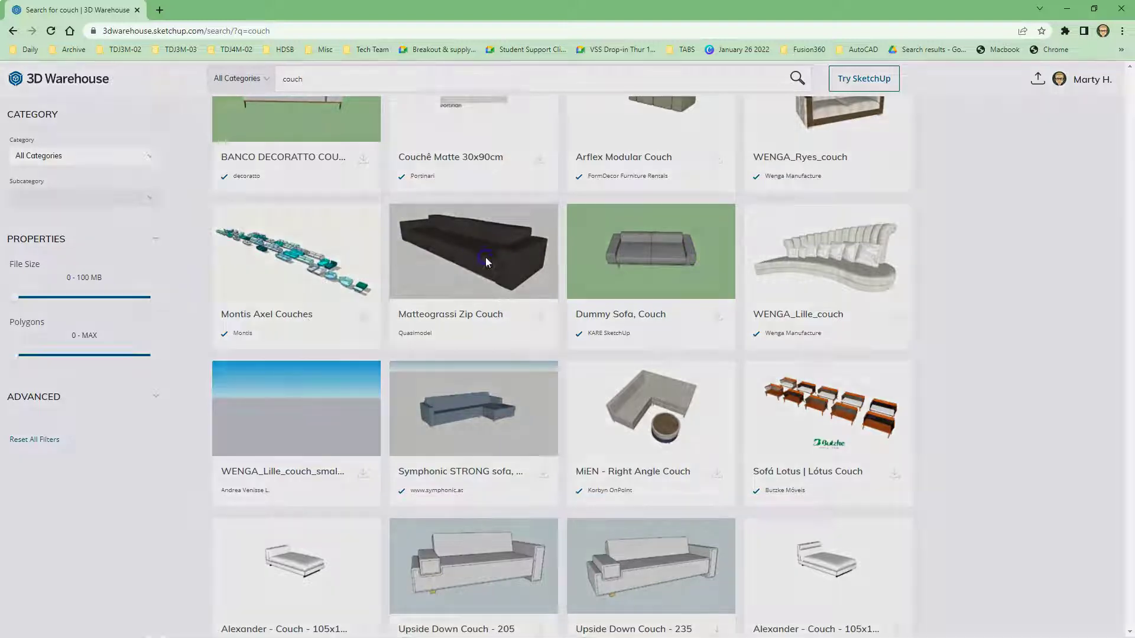
click(551, 348)
click(655, 321)
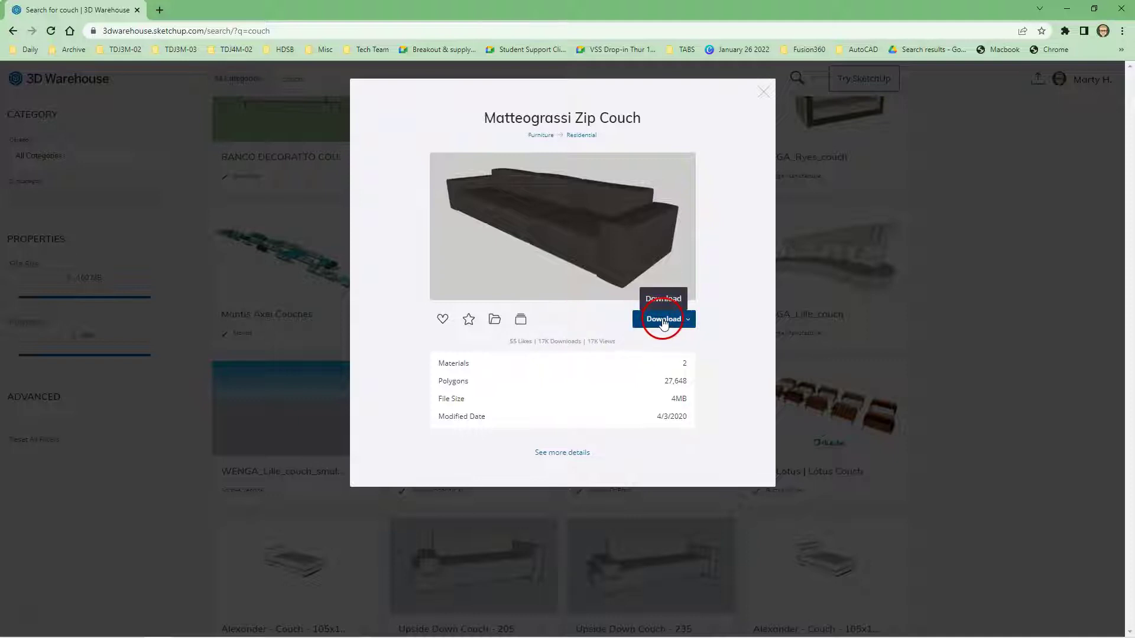
click(663, 320)
click(647, 360)
click(646, 363)
click(674, 308)
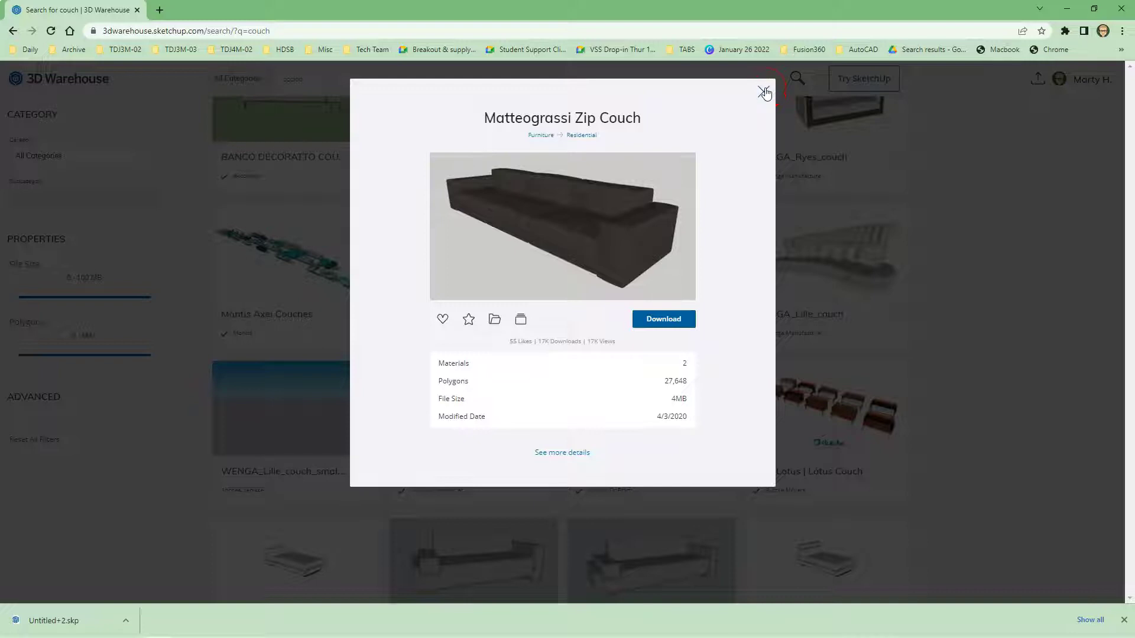
drag(759, 75, 482, 117)
key(ctrl+c)
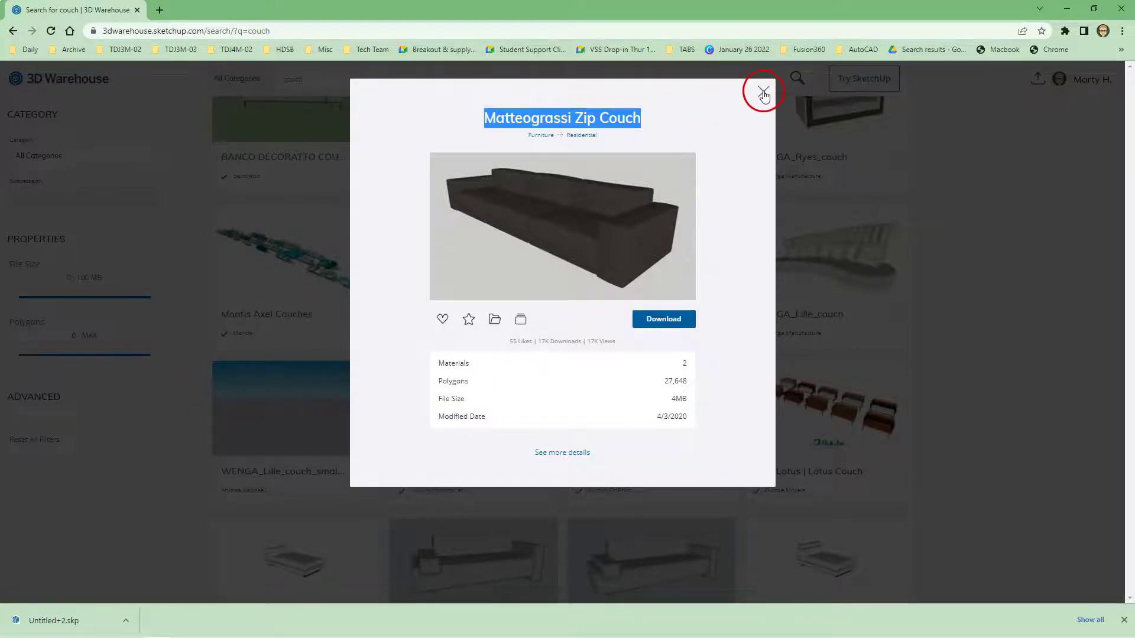
- Close the model preview, switch to SketchUp and search the component library for "Matteograssi Zip Couch"
click(763, 92)
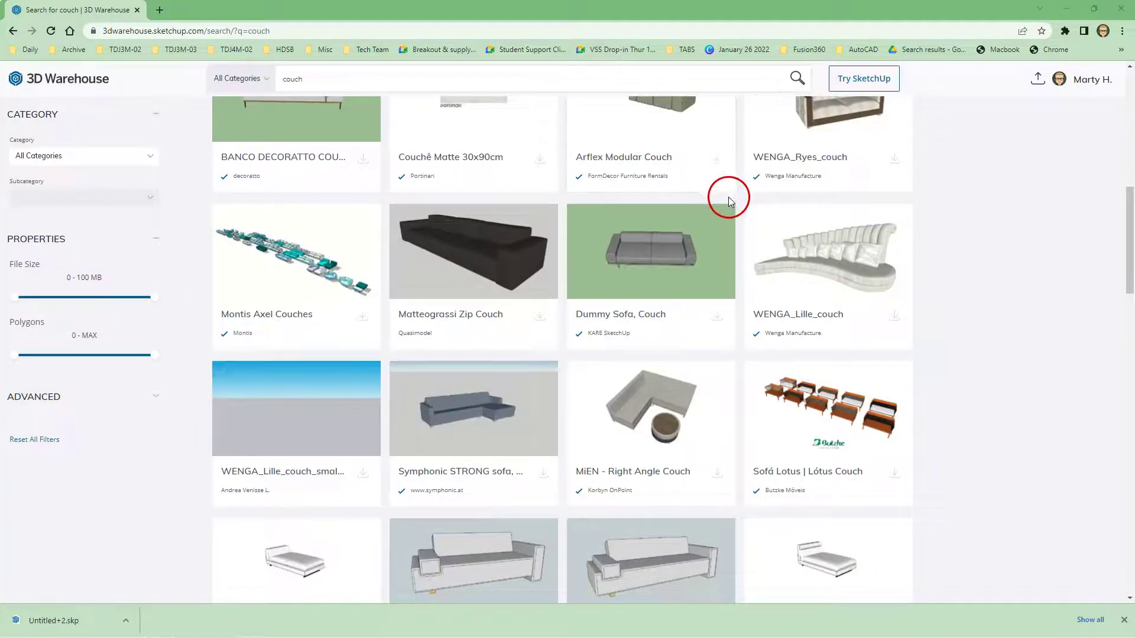
key(alt+Tab)
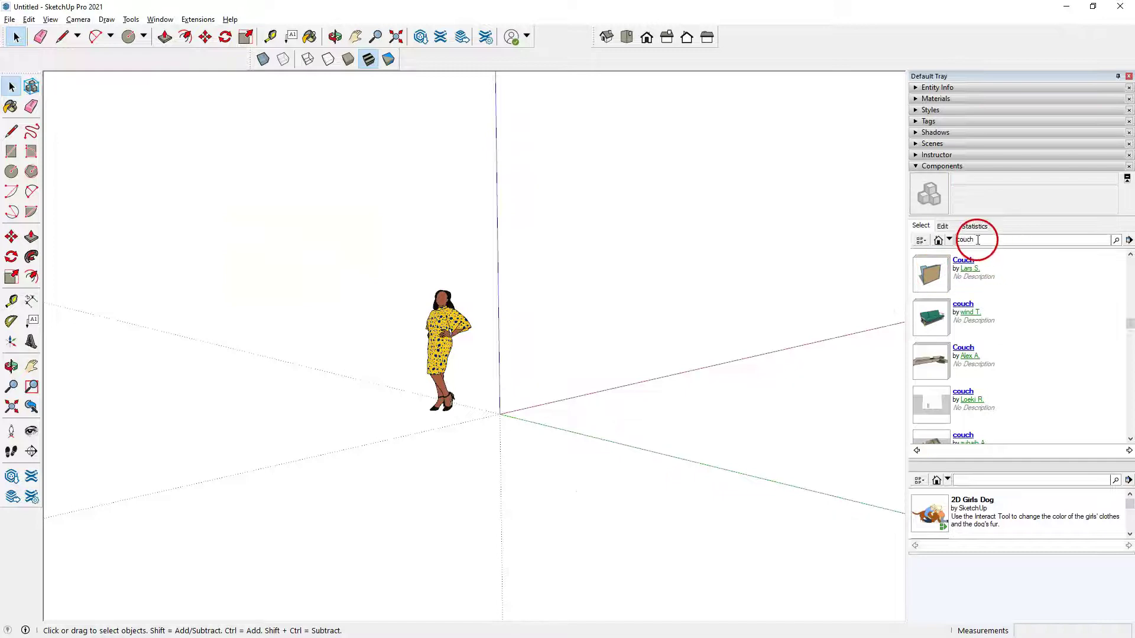
double_click(970, 239)
key(ctrl+v)
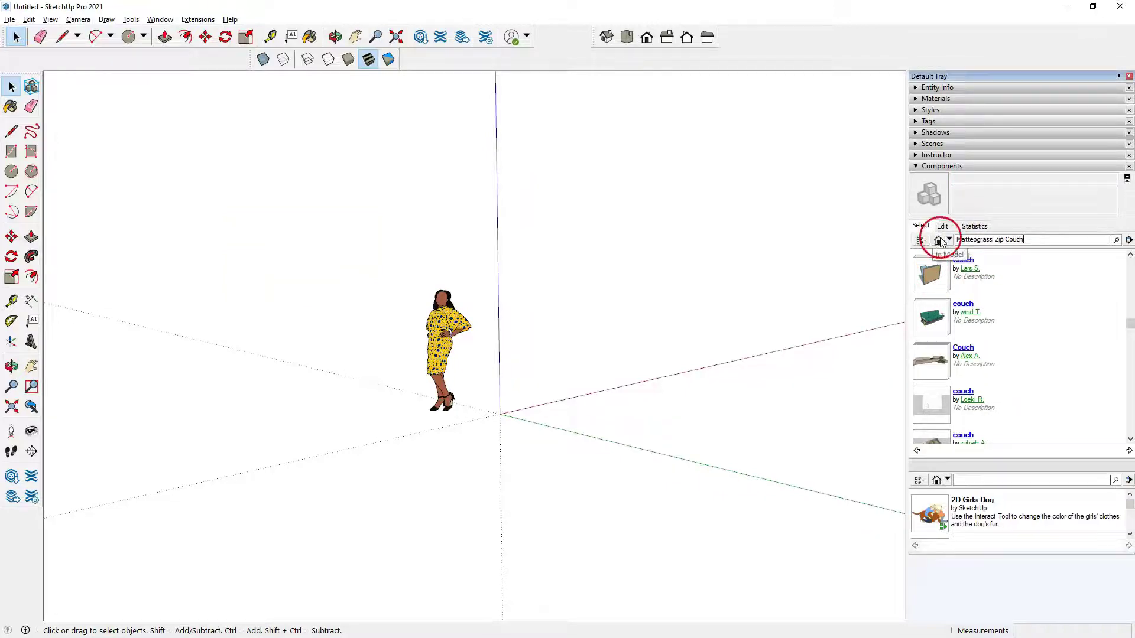
key(Return)
click(974, 285)
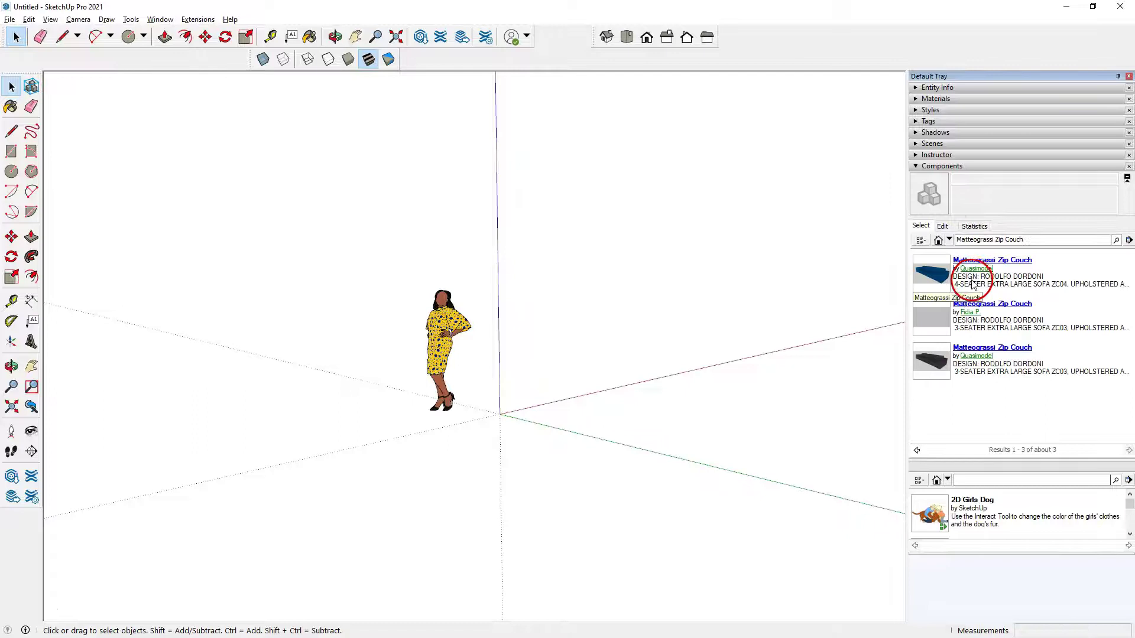
click(10, 20)
click(65, 220)
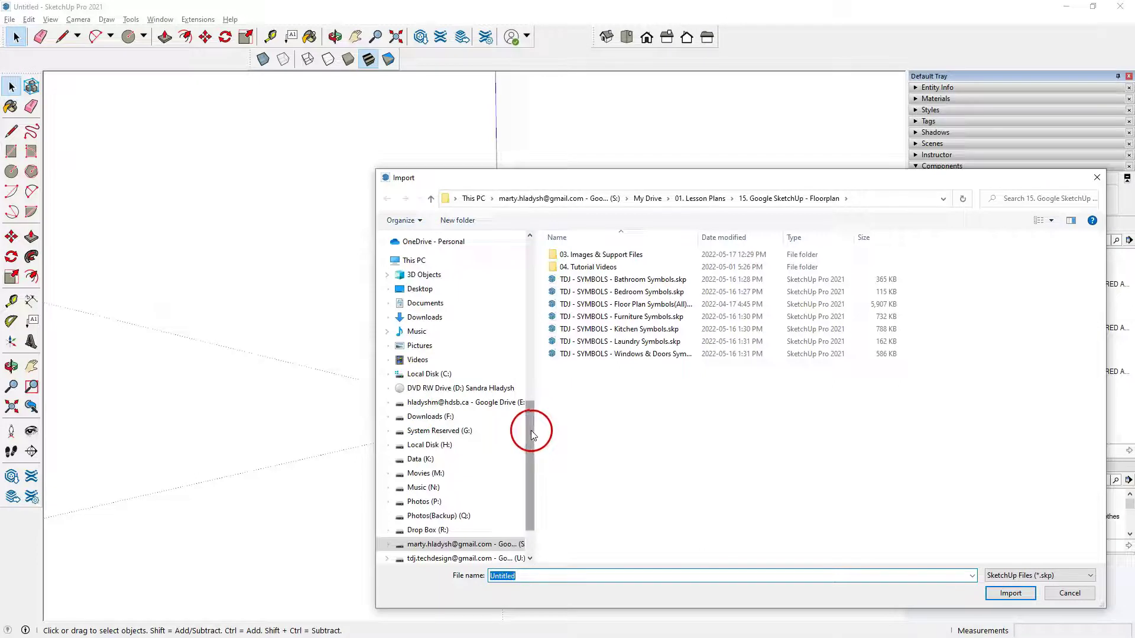
drag(531, 430, 531, 327)
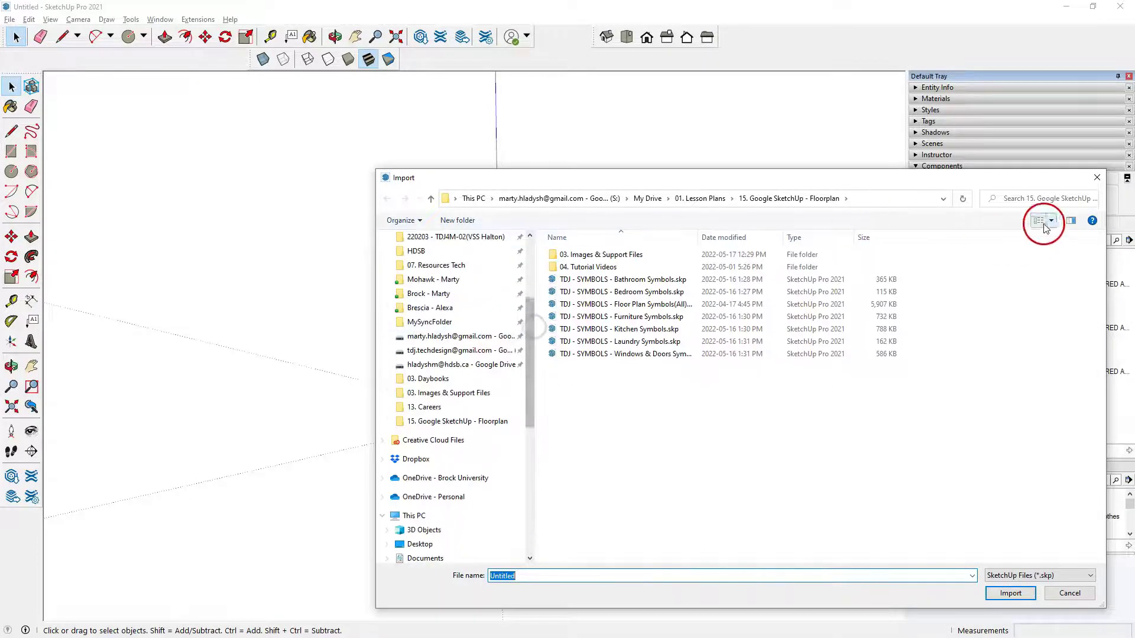
click(1096, 179)
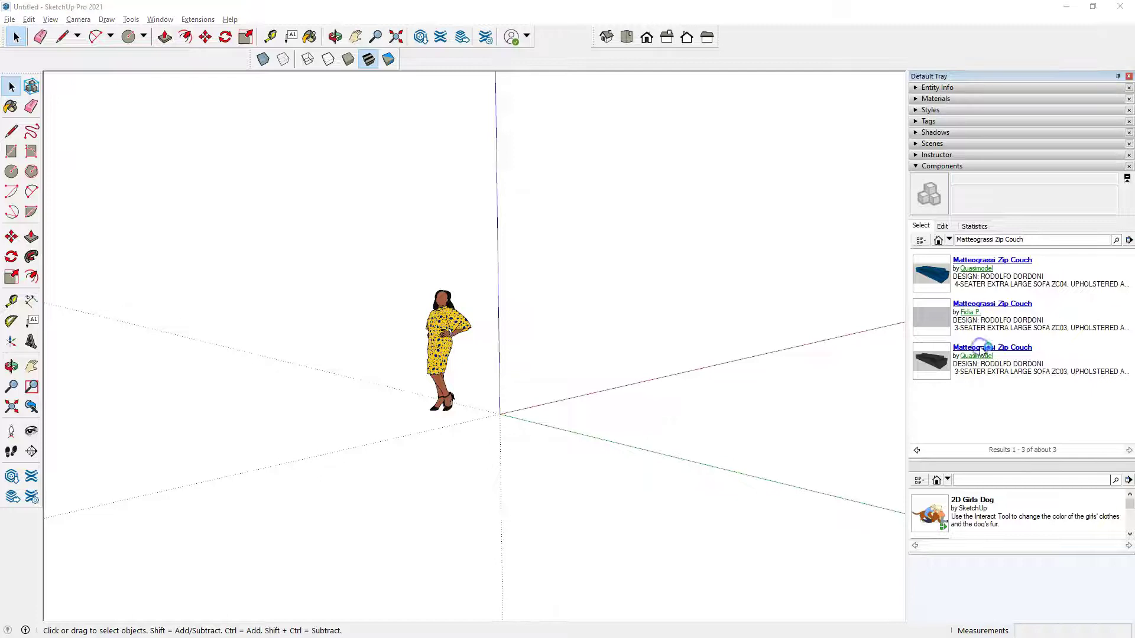
- Load the dark 3-seater Matteograssi Zip Couch from its 3D Warehouse page directly into the model and place it near the origin
drag(1068, 71, 573, 62)
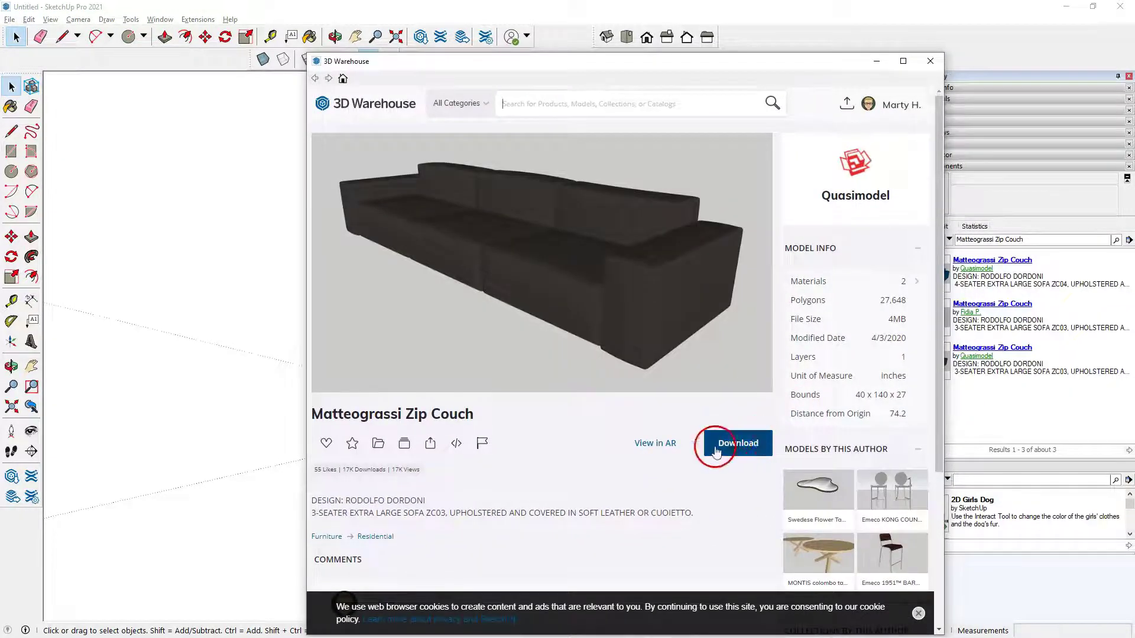
click(737, 445)
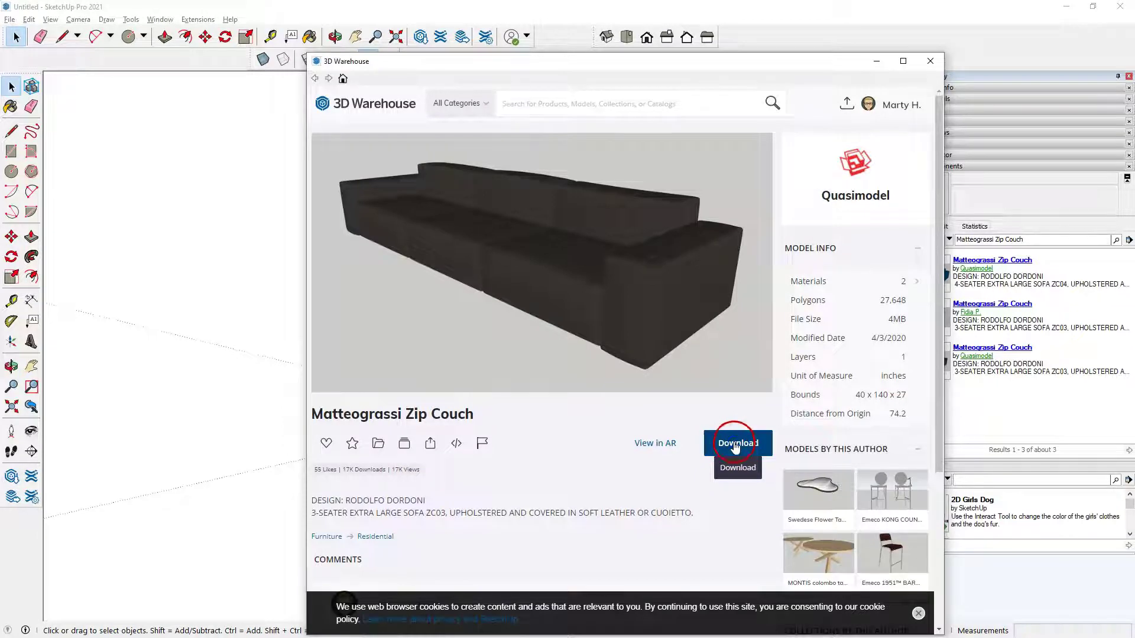
click(573, 348)
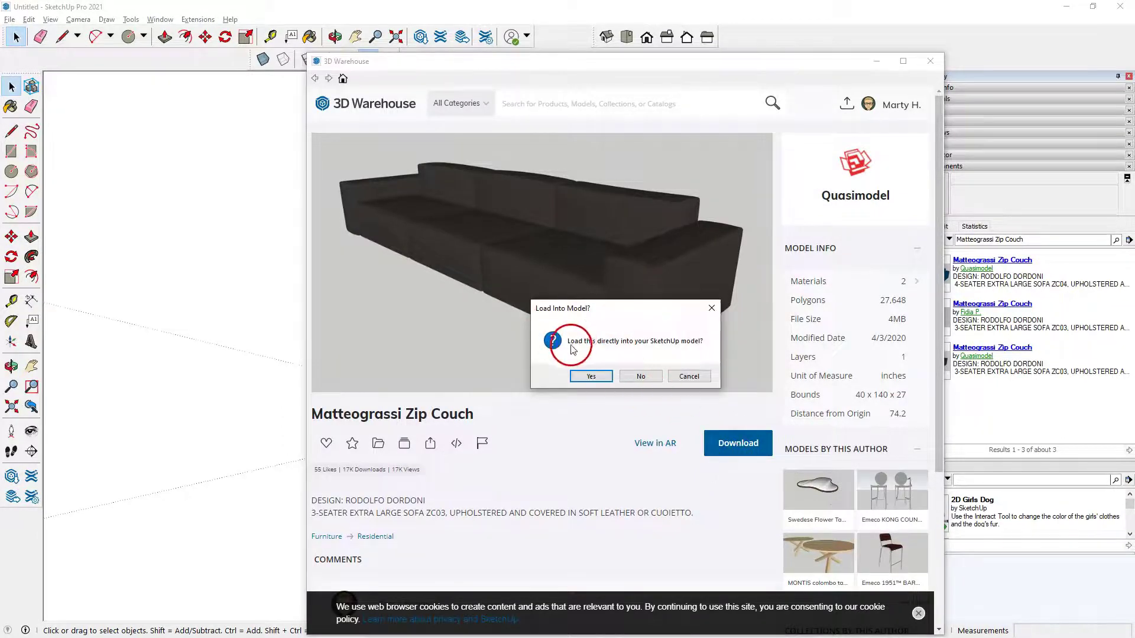
click(593, 376)
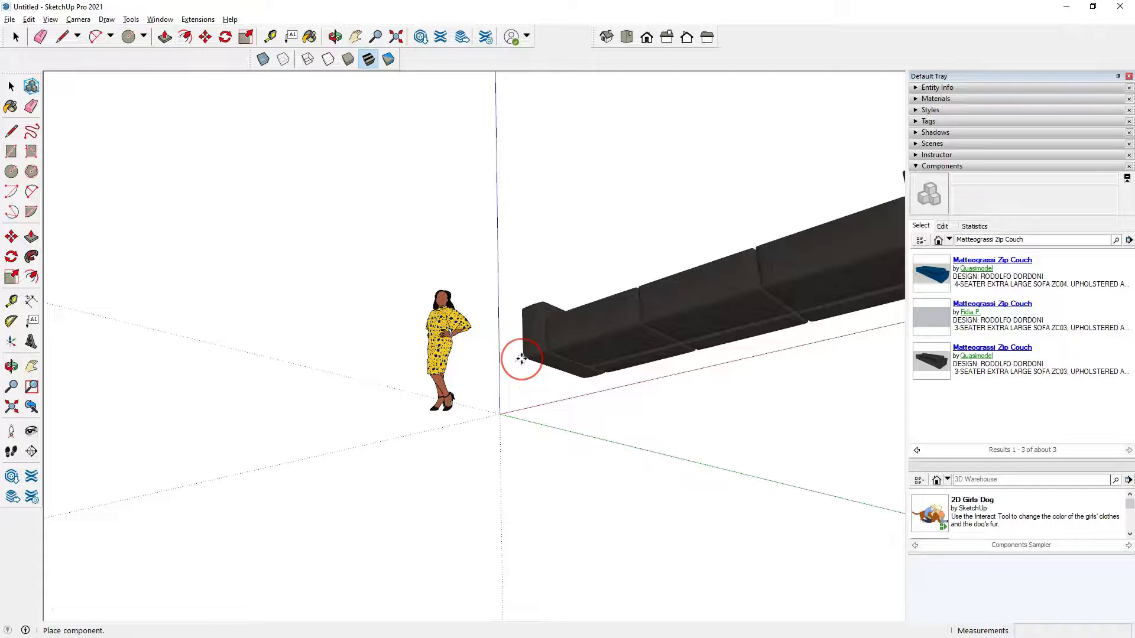
click(522, 358)
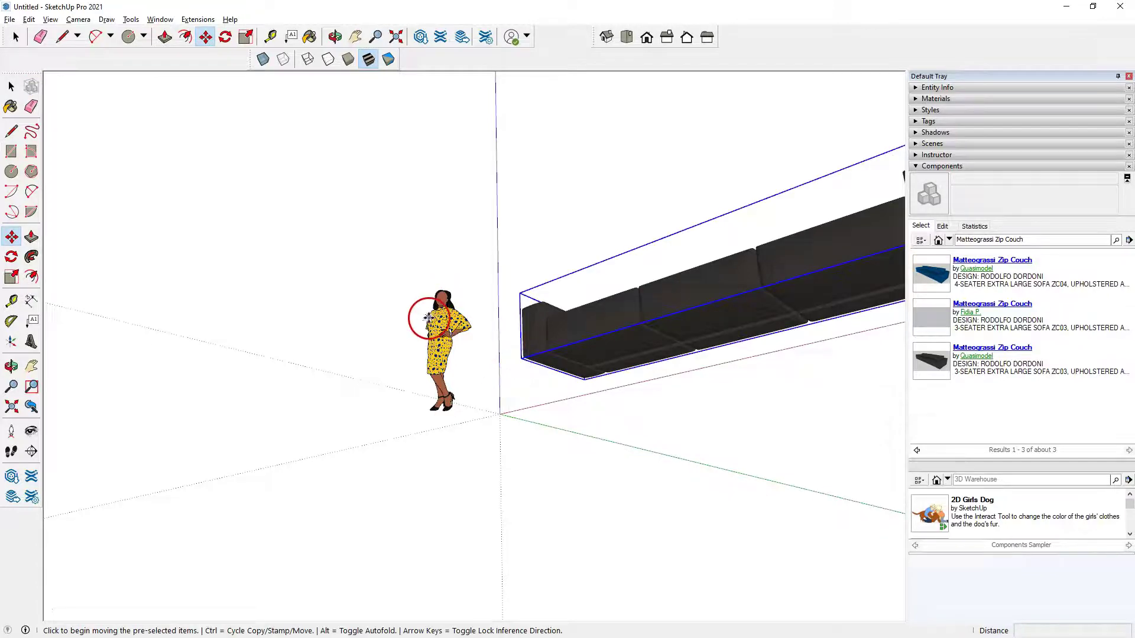
click(15, 35)
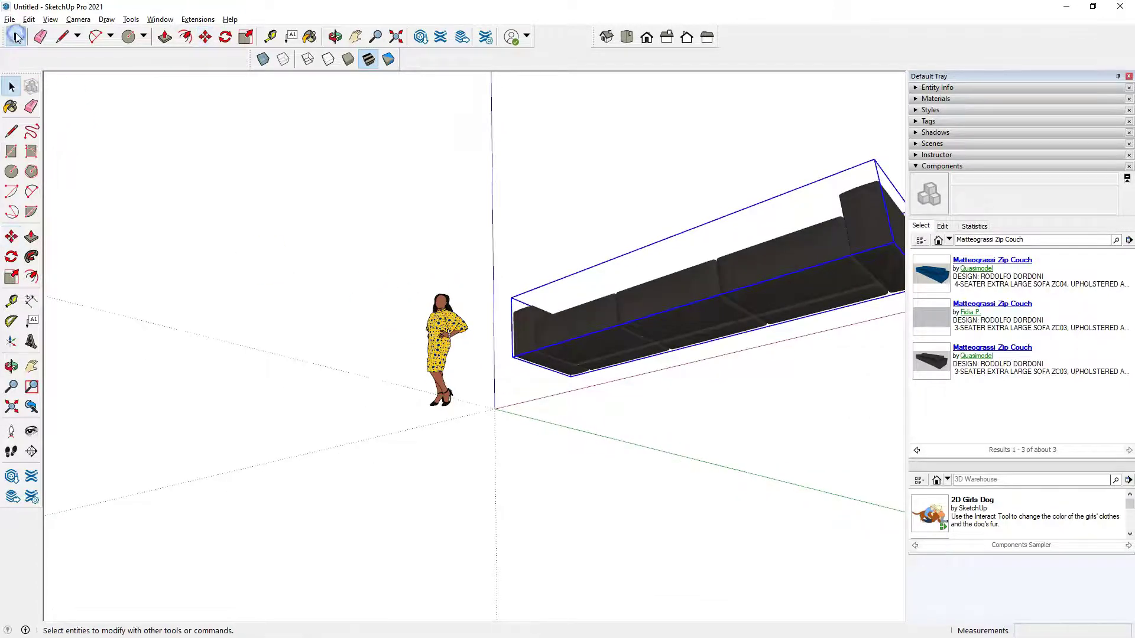
- Collapse the Components section and deselect the couch
click(920, 167)
click(917, 168)
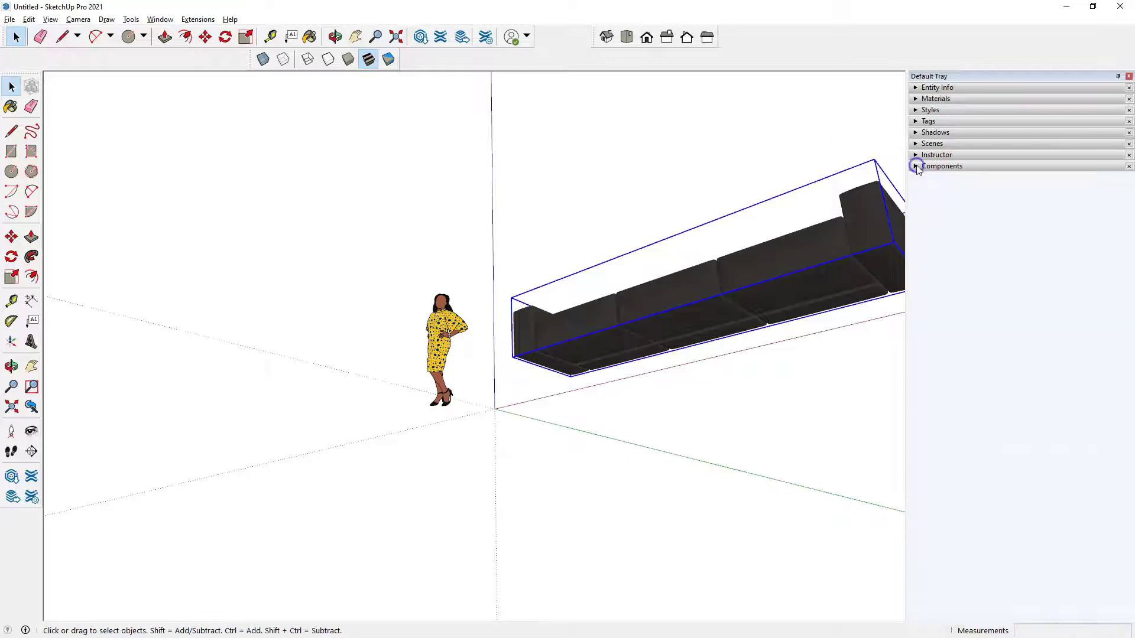
click(774, 157)
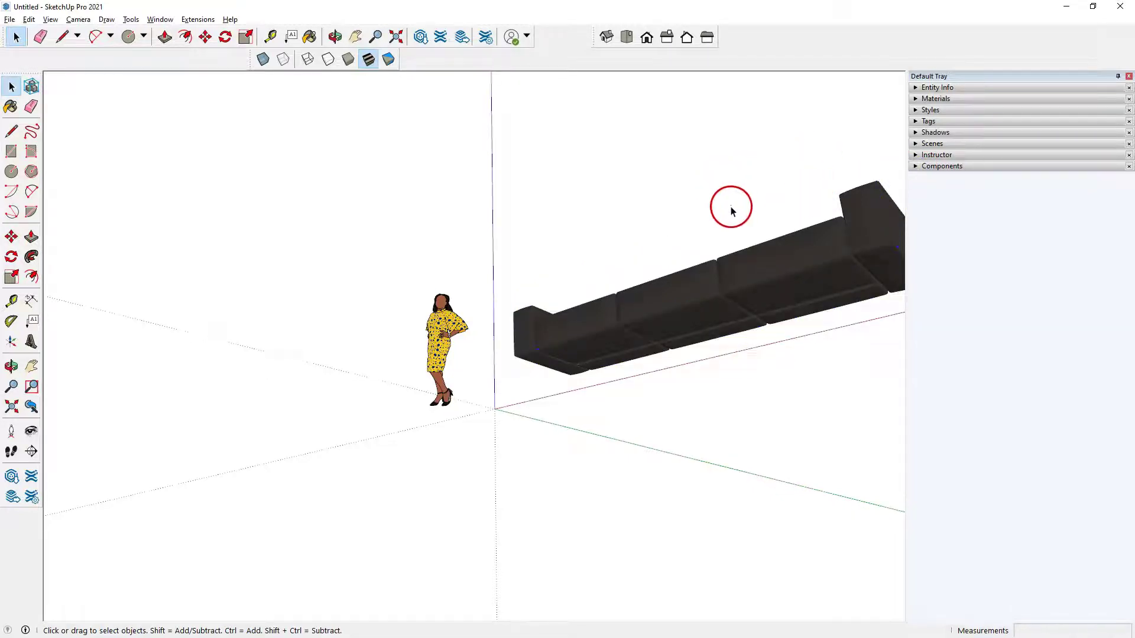
- Move the couch about 121" backward, away from the red axis
middle_drag(655, 212, 748, 424)
scroll(406, 338, up, 3)
scroll(406, 338, down, 4)
middle_drag(410, 330, 671, 399)
click(649, 401)
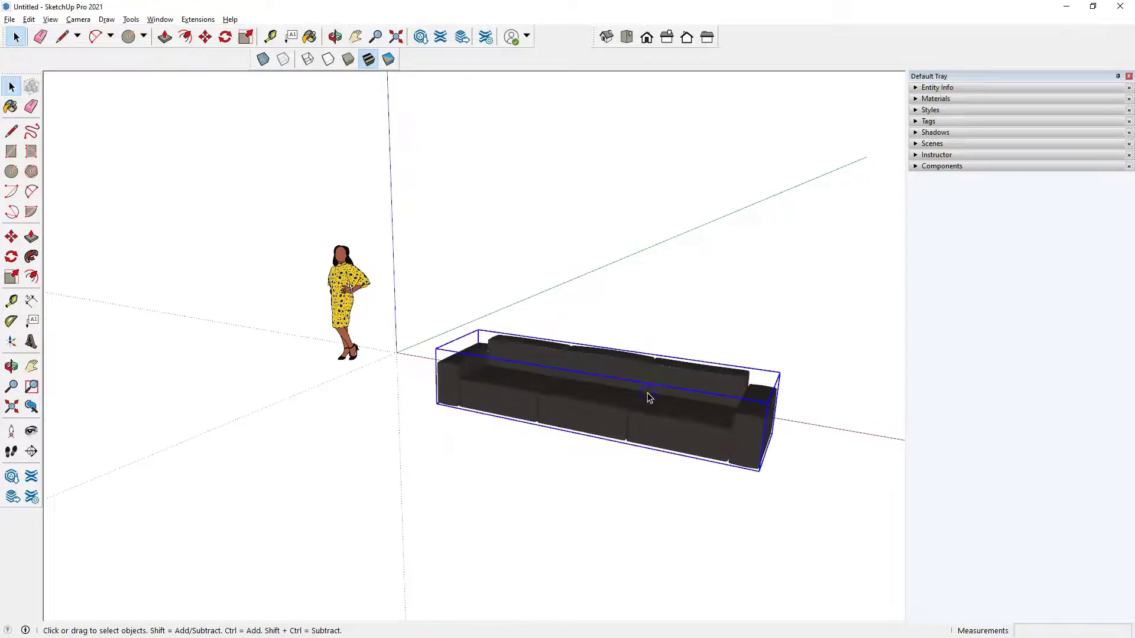
key(m)
click(650, 394)
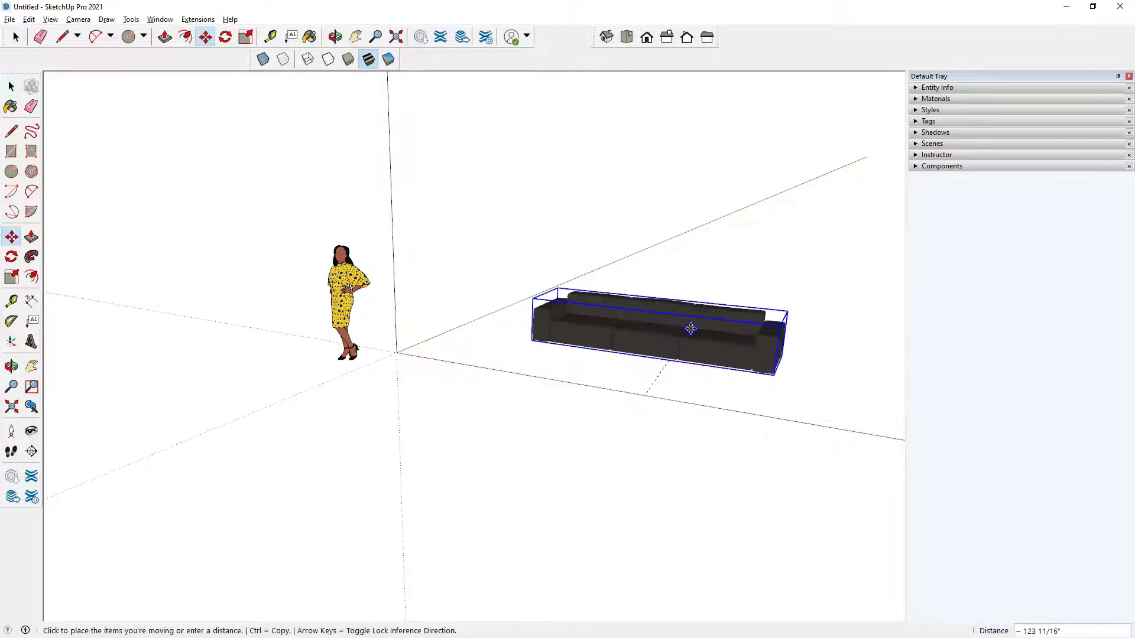
click(690, 330)
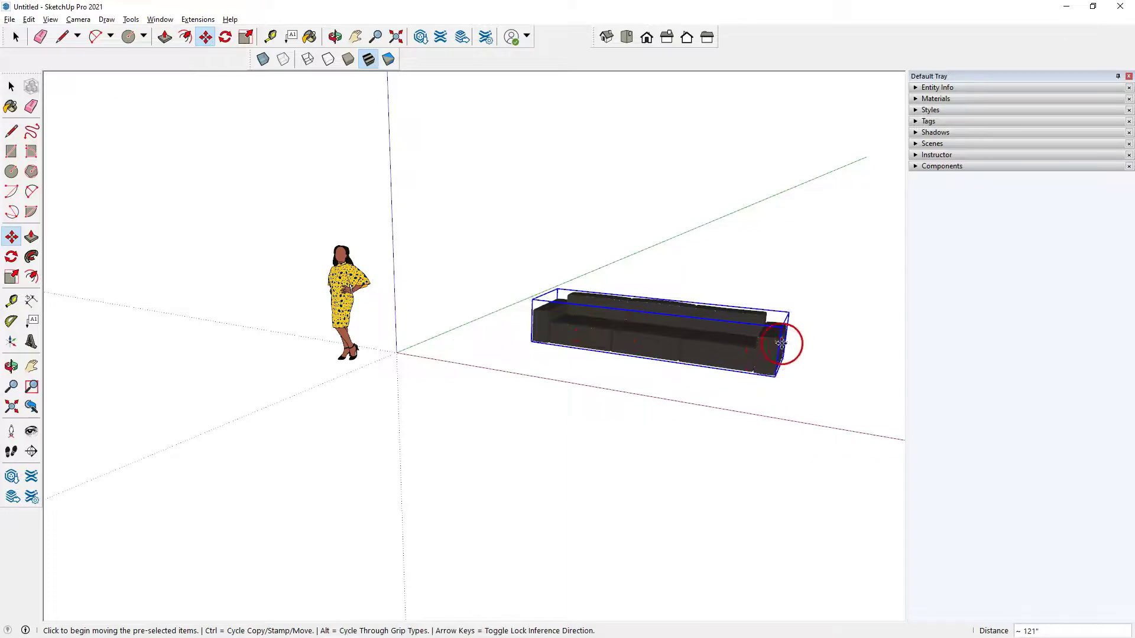
- Try to scale the couch uniformly from its lower front corner
scroll(787, 346, down, 2)
scroll(780, 341, up, 2)
scroll(780, 341, up, 2)
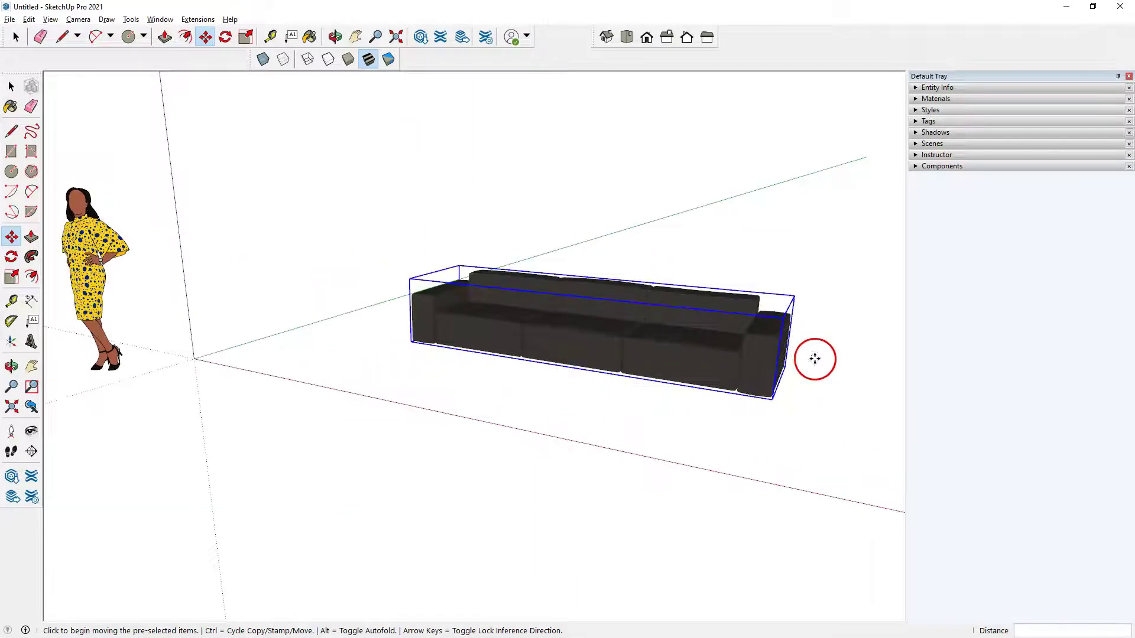
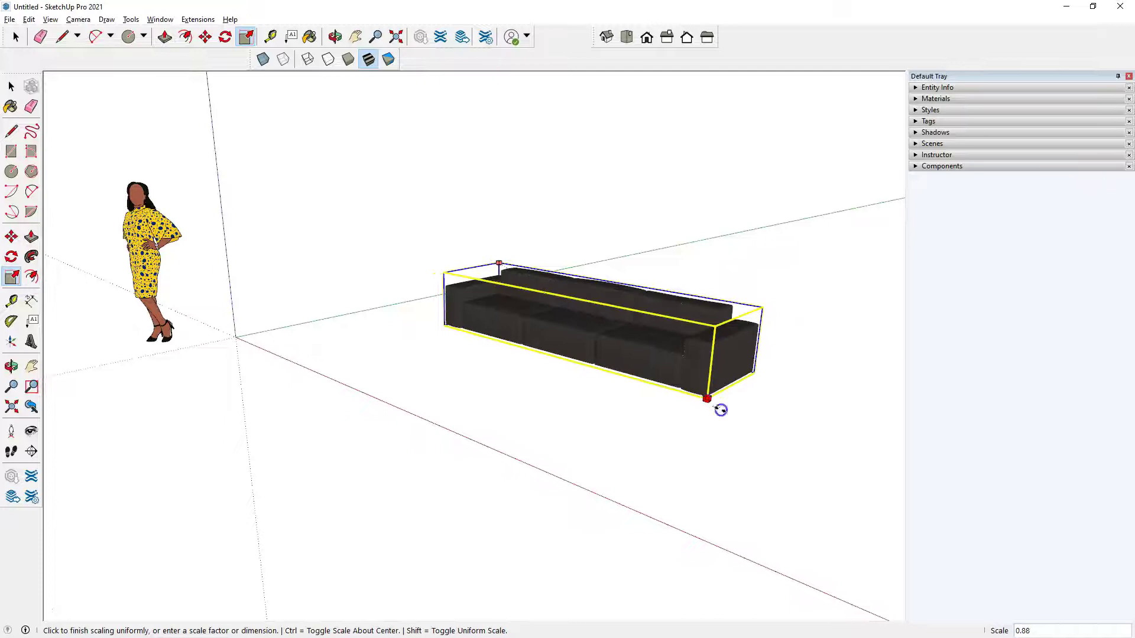
click(730, 424)
click(688, 453)
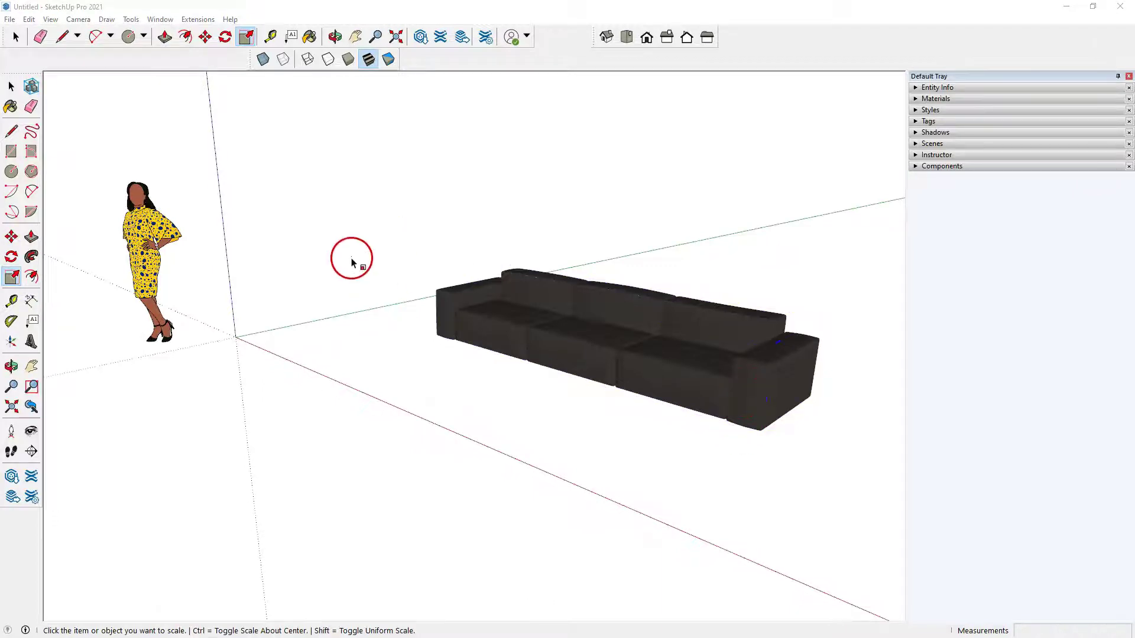
- Try scaling the couch along its length and to about 0.74 of its height, and undo the height scaling
click(246, 37)
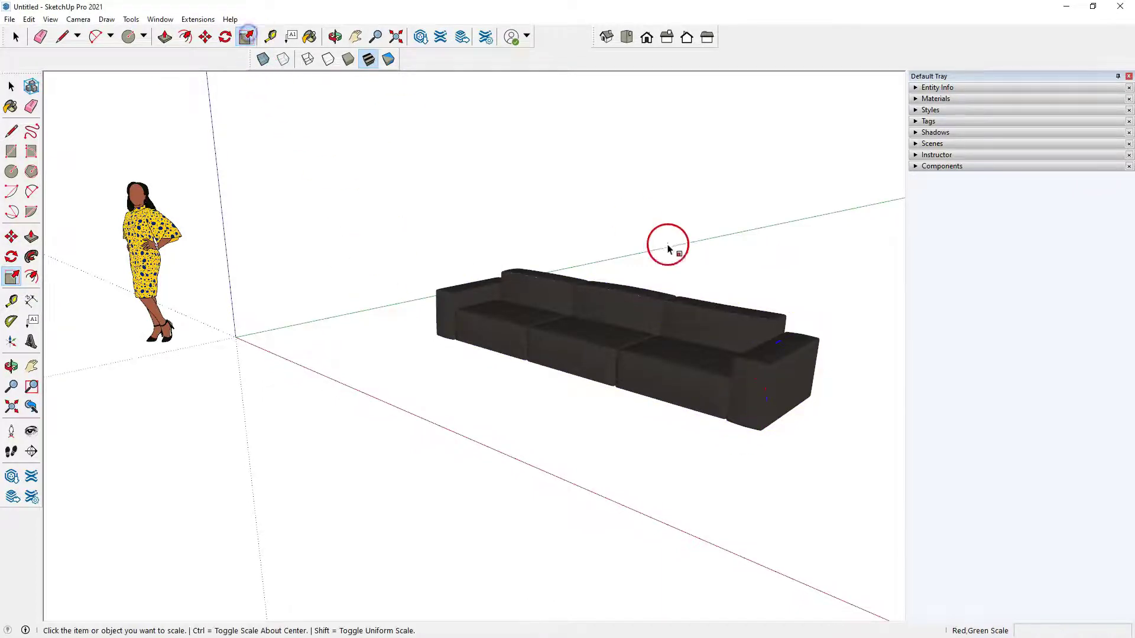
click(660, 312)
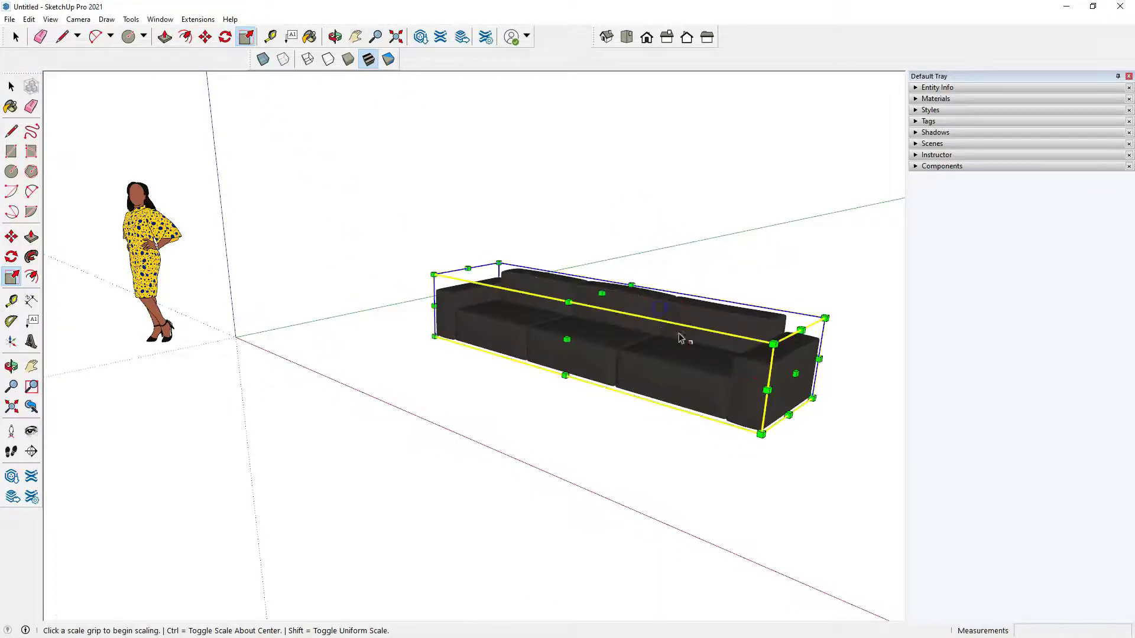
click(794, 373)
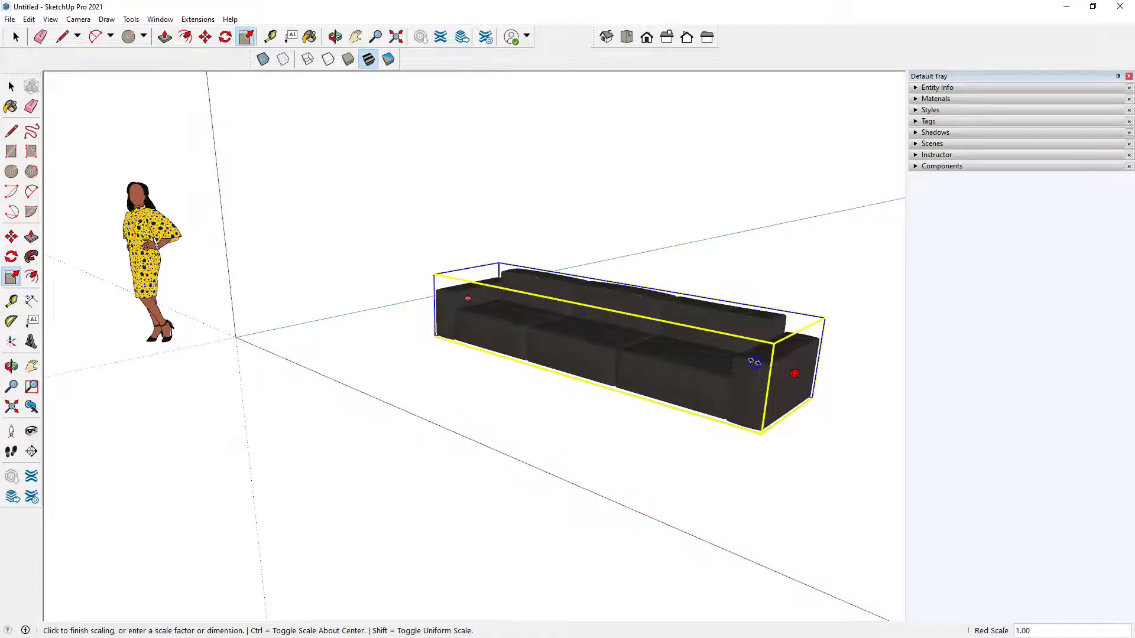
click(753, 362)
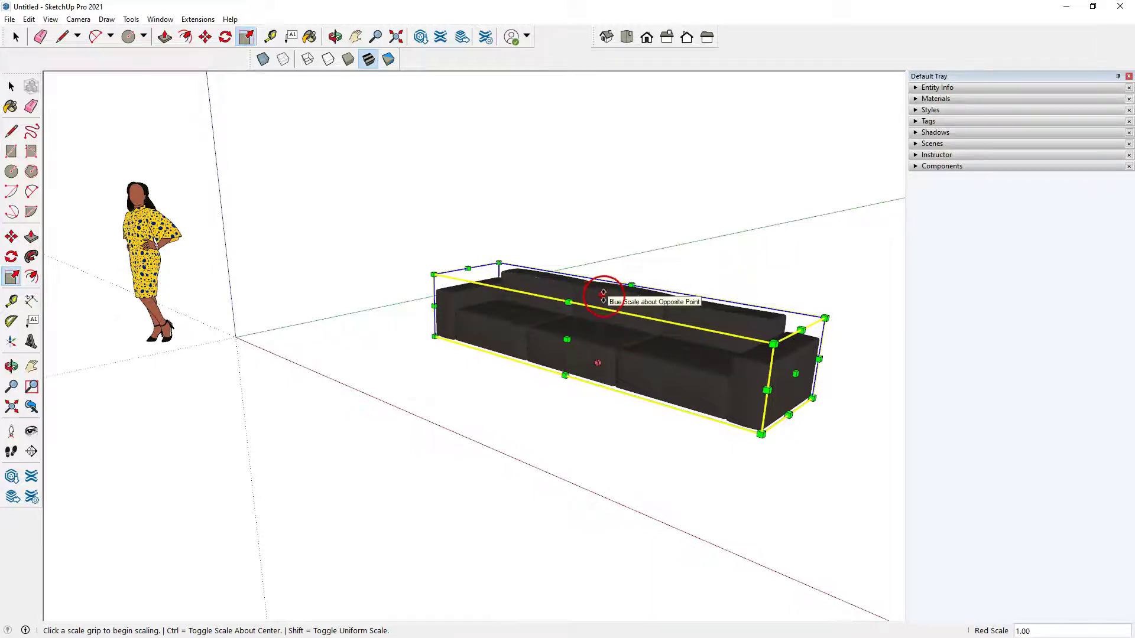
click(601, 292)
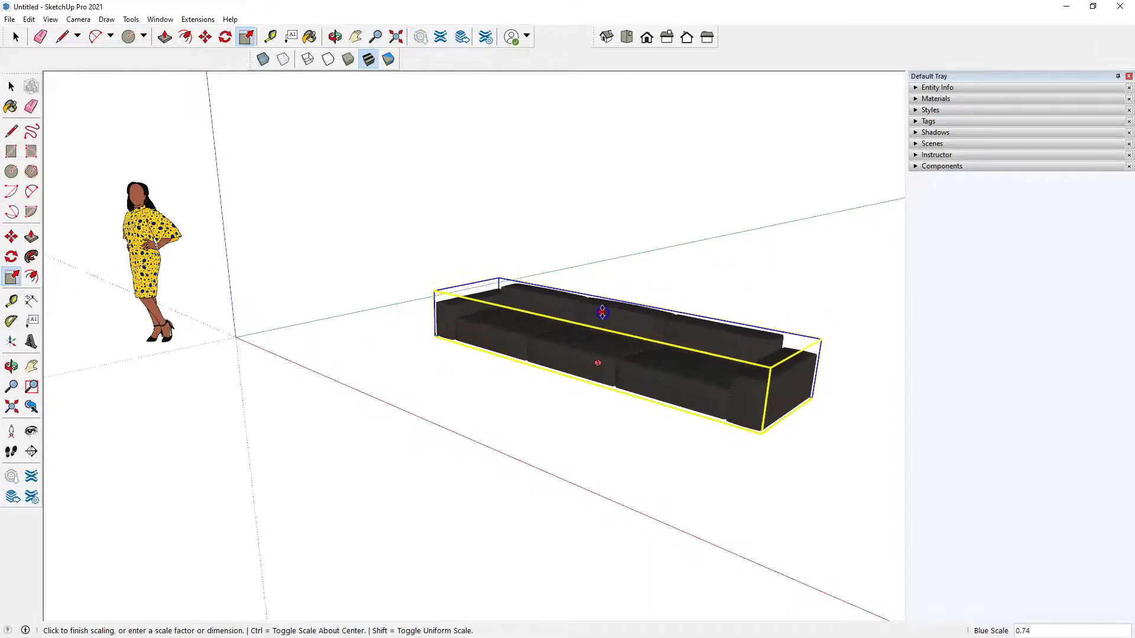
click(601, 308)
key(ctrl+z)
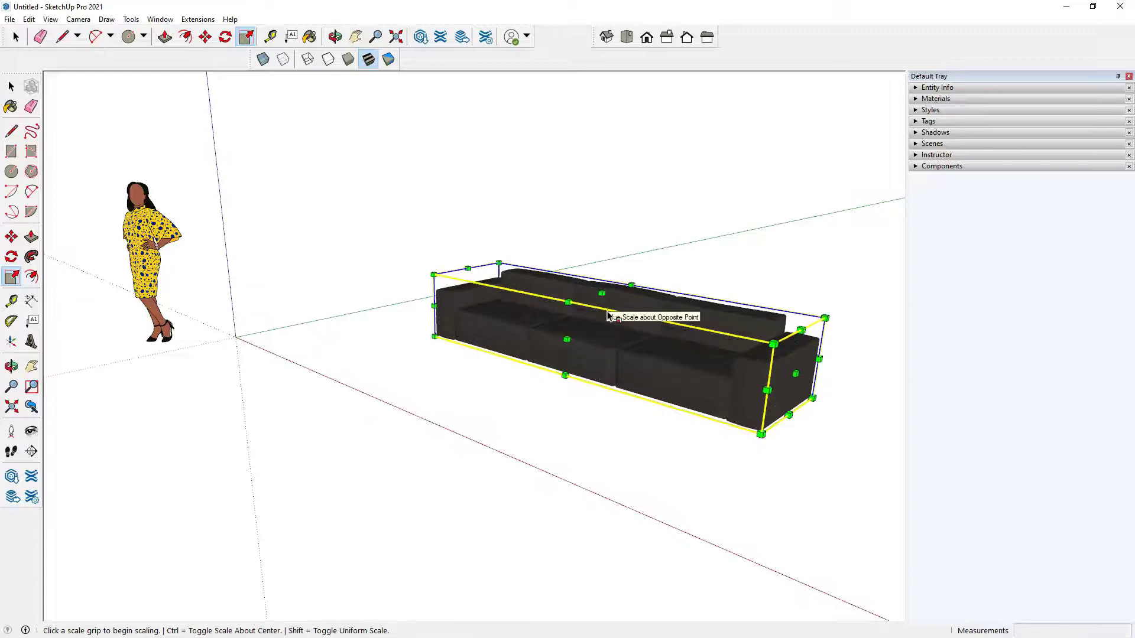
- Scale the couch's length along the red axis to about 0.70 and undo the scaling
click(794, 374)
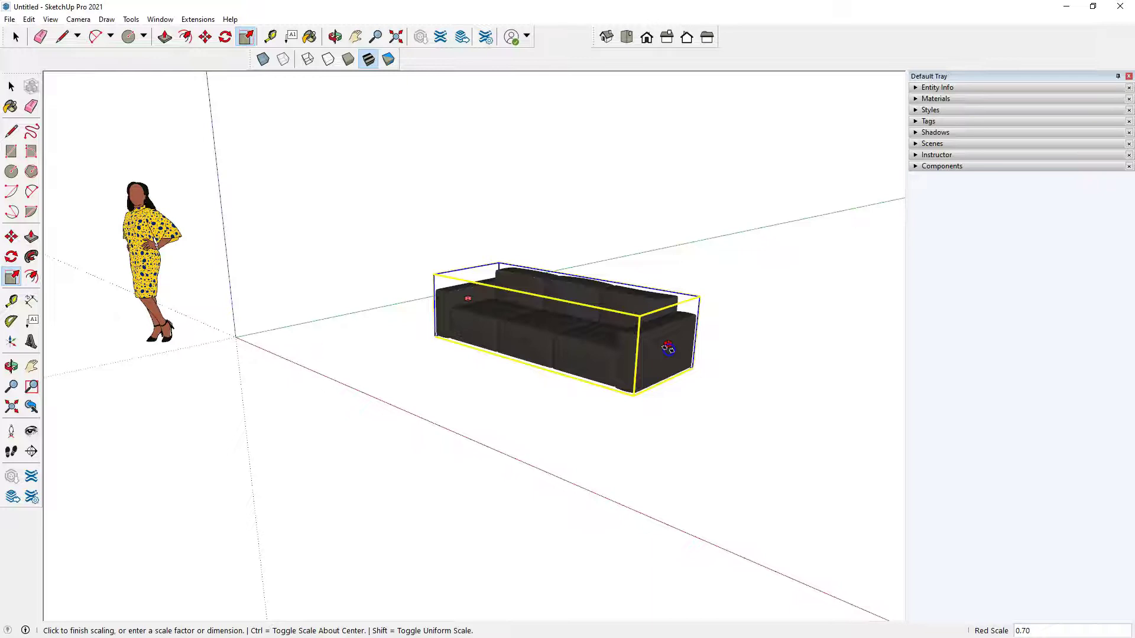
click(668, 347)
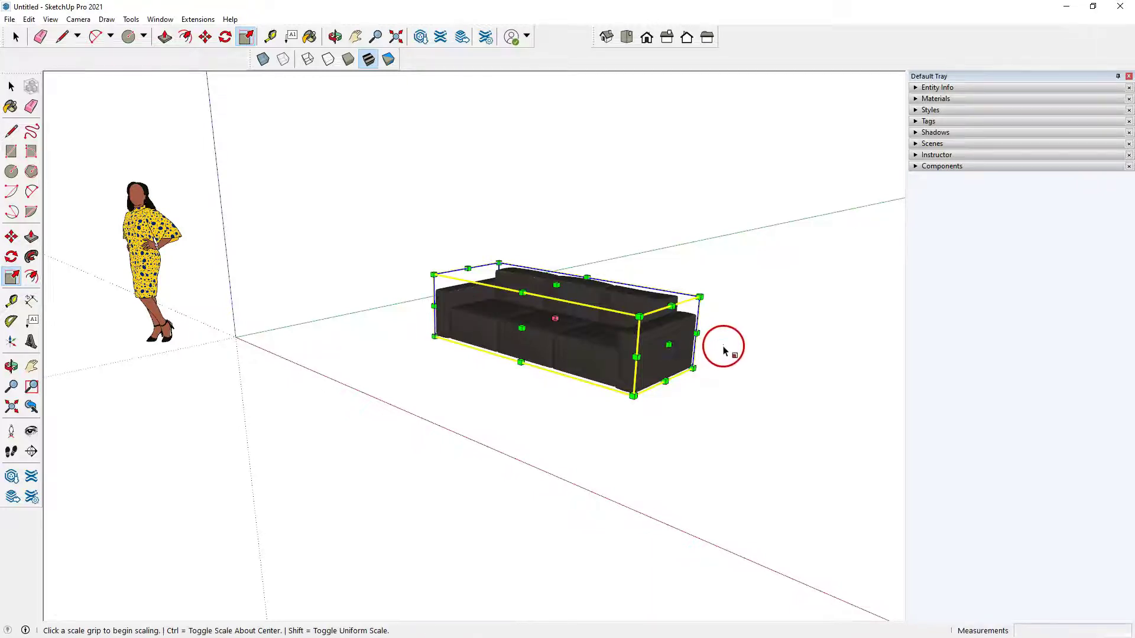
key(ctrl+z)
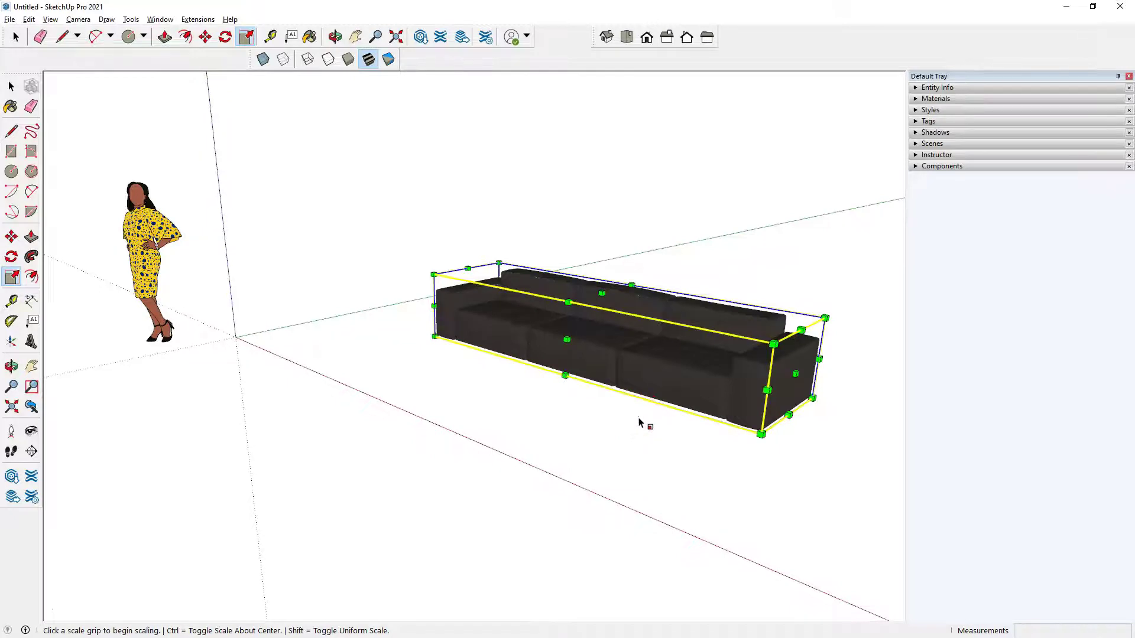
- Draw a 130" by 40" rectangle on the ground in front of the couch
key(m)
middle_drag(390, 424, 385, 427)
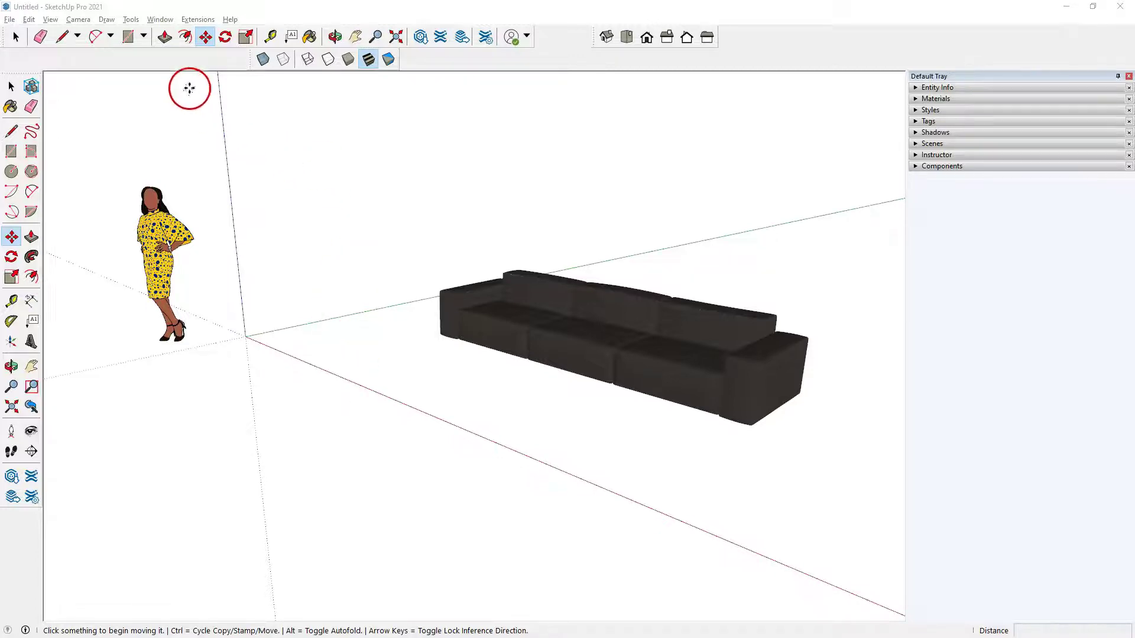
click(128, 37)
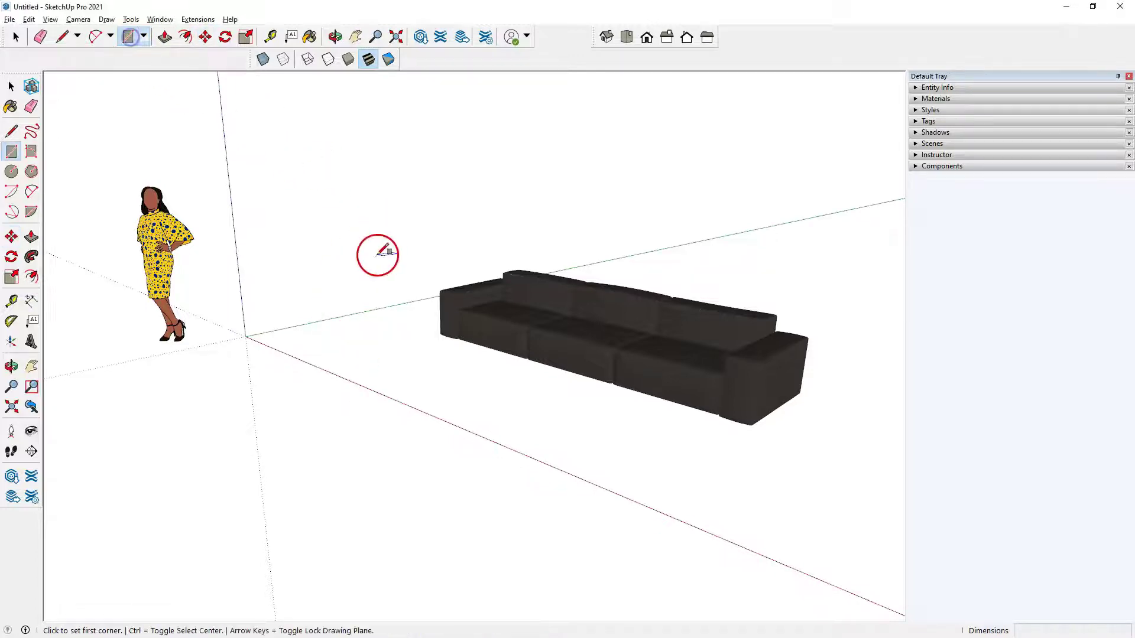
click(345, 400)
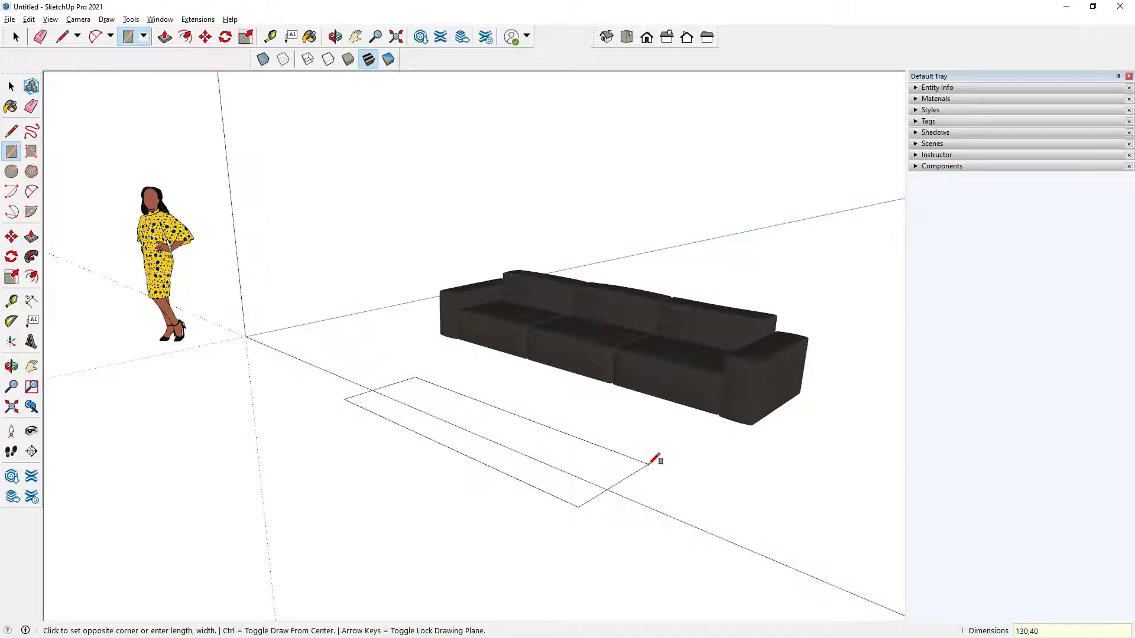
key(Return)
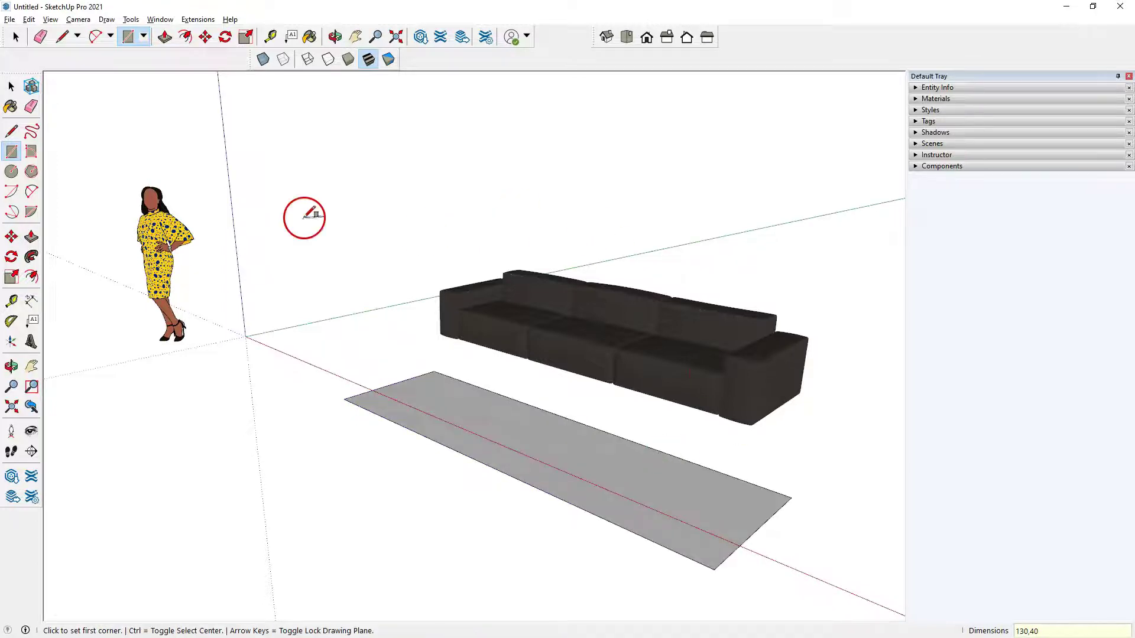
click(10, 87)
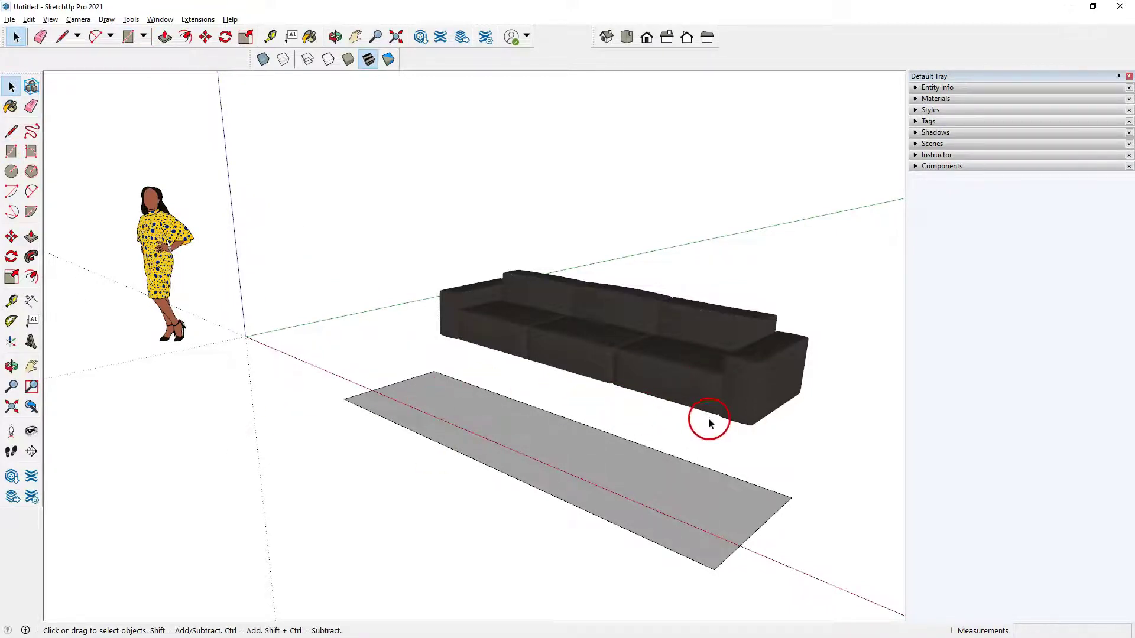
- In top view, move the reference rectangle about 44 5/16" so it lies just in front of the couch
middle_drag(739, 436, 707, 243)
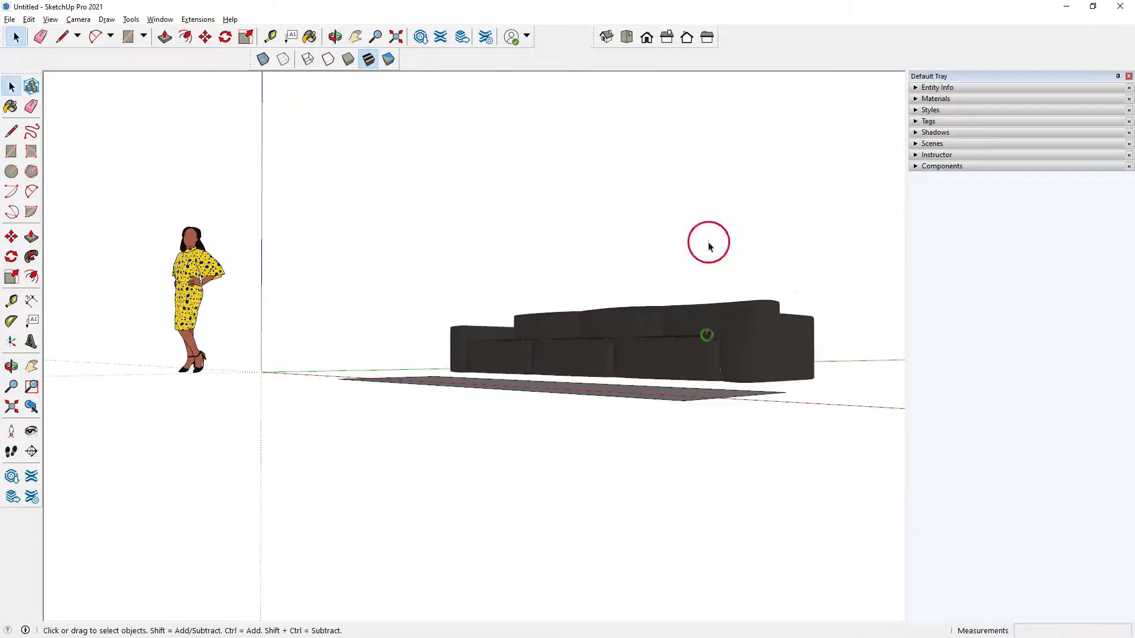
click(626, 37)
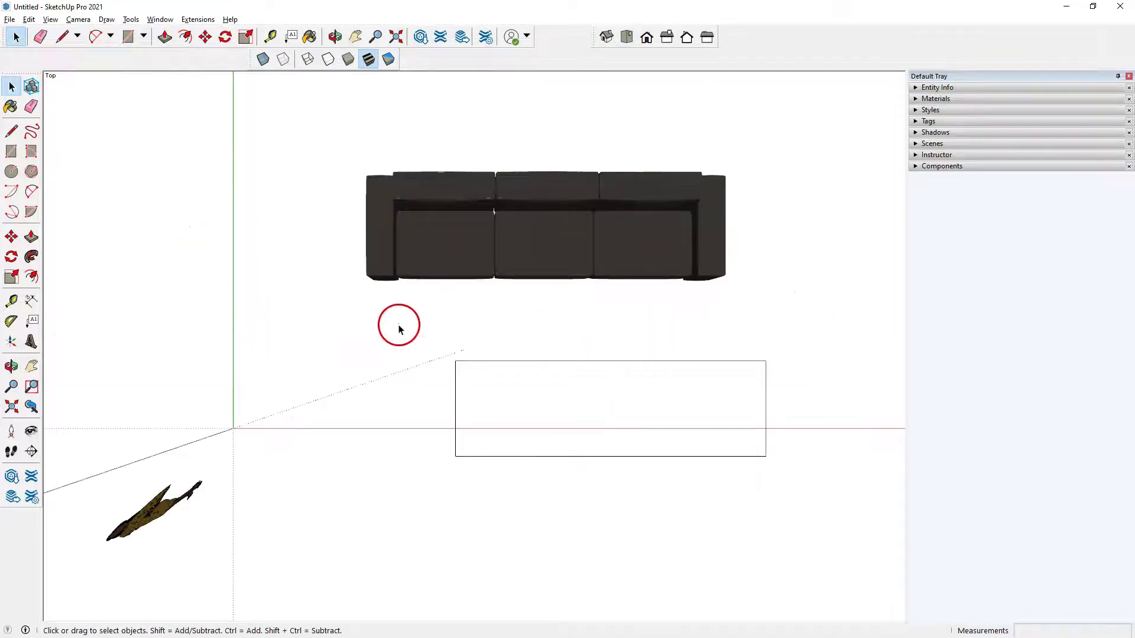
key(m)
click(536, 359)
key(Escape)
click(12, 87)
drag(437, 488, 799, 348)
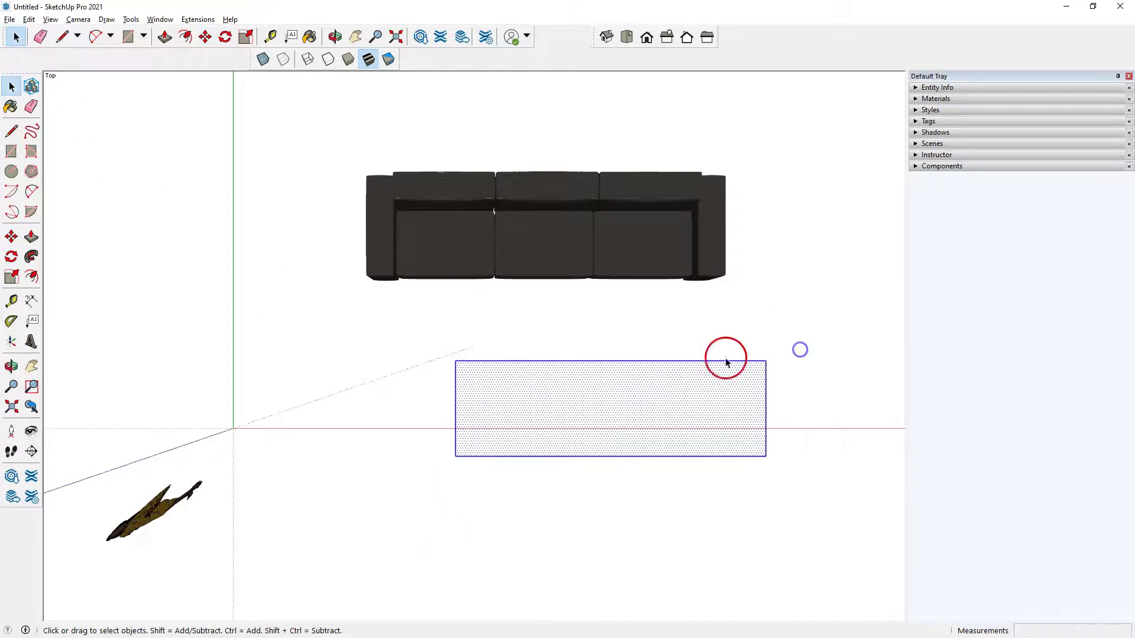
click(205, 37)
drag(566, 371, 484, 305)
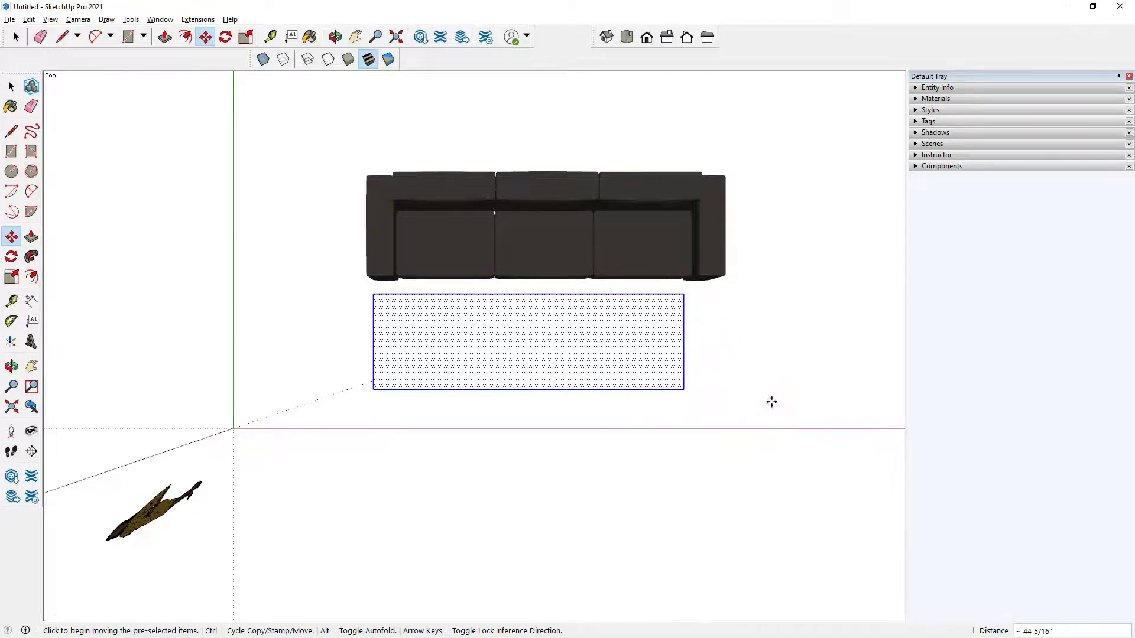
- Move the couch by its lower front corner nearest the origin onto the matching corner of the reference rectangle
middle_drag(765, 406, 666, 154)
key(Escape)
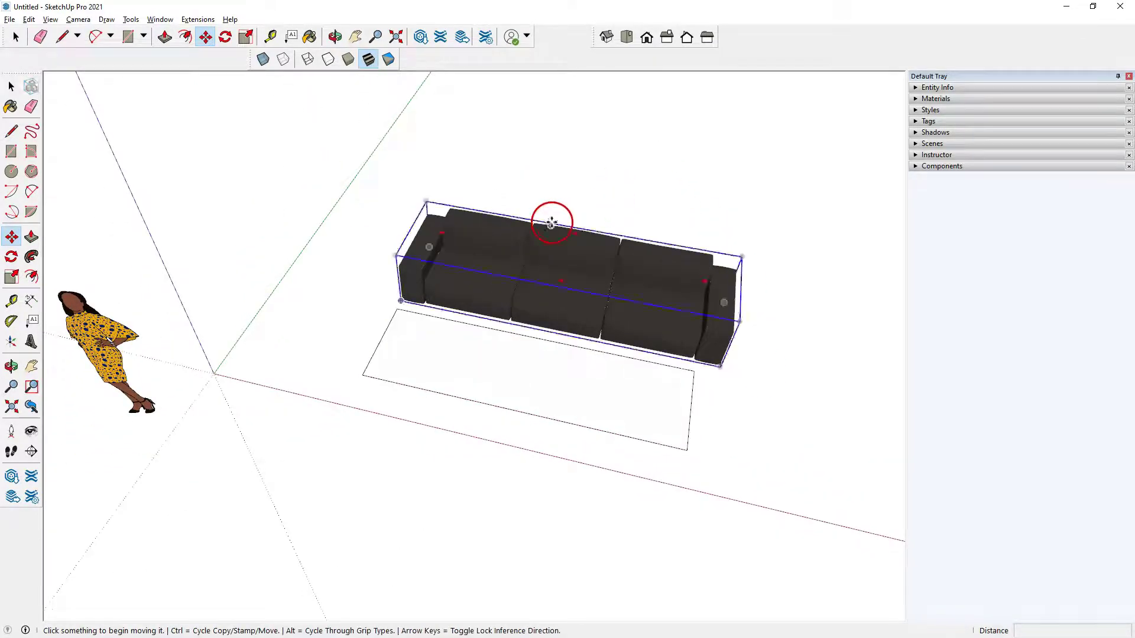
drag(401, 301, 353, 385)
scroll(362, 374, up, 5)
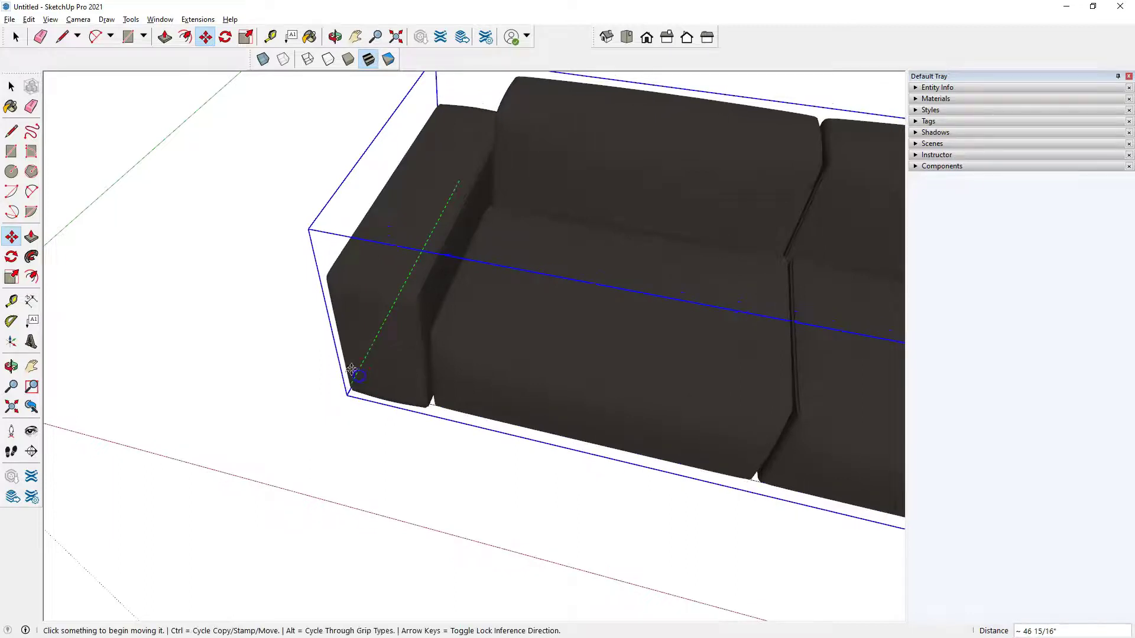
scroll(324, 337, up, 4)
scroll(325, 338, down, 4)
scroll(353, 380, down, 6)
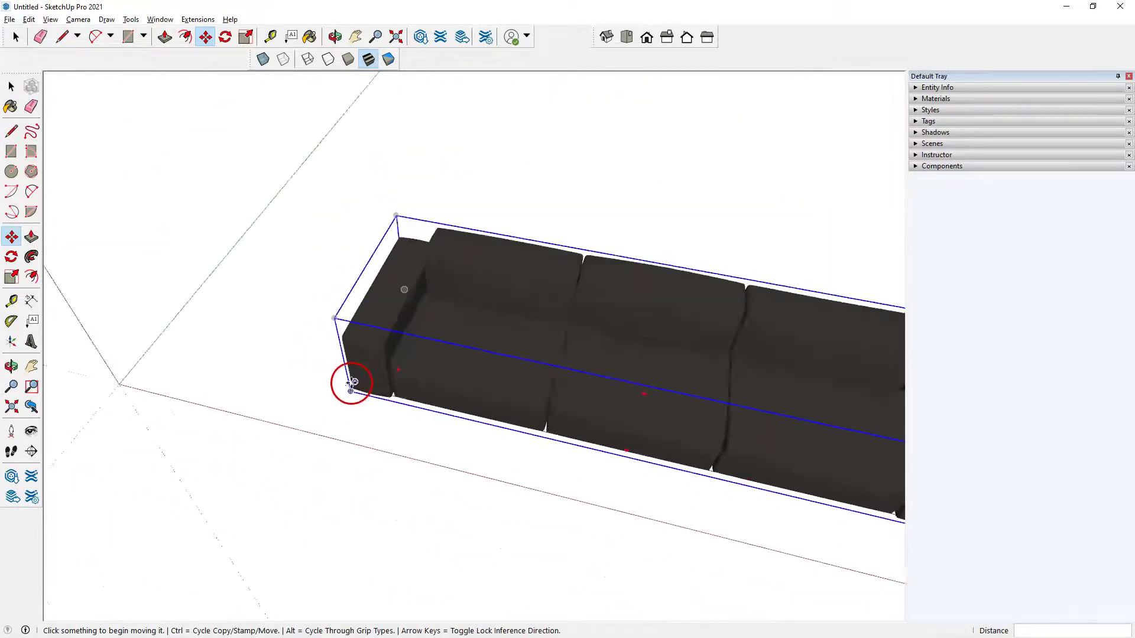
- From underneath, scale the couch's length along the red axis to 0.93, matching the end of the reference rectangle
mouse_move(743, 461)
middle_down()
mouse_move(718, 436)
mouse_move(729, 459)
mouse_move(699, 337)
mouse_move(717, 117)
mouse_move(681, 366)
mouse_move(686, 148)
mouse_move(676, 223)
mouse_move(578, 357)
middle_up()
scroll(682, 360, down, 2)
scroll(683, 360, down, 1)
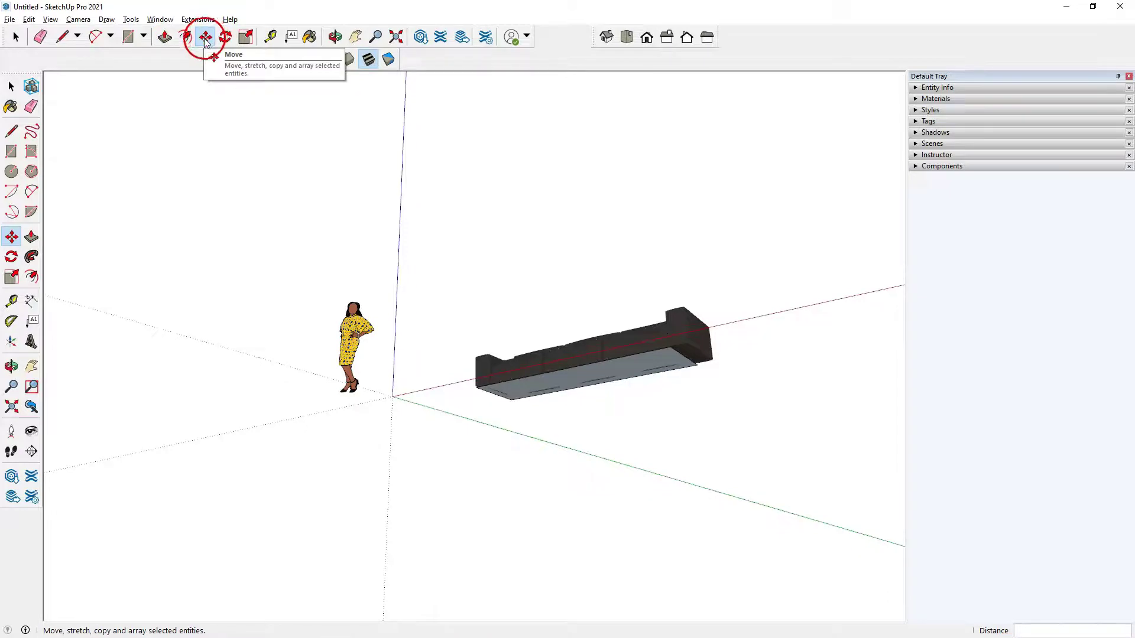
scroll(642, 376, up, 3)
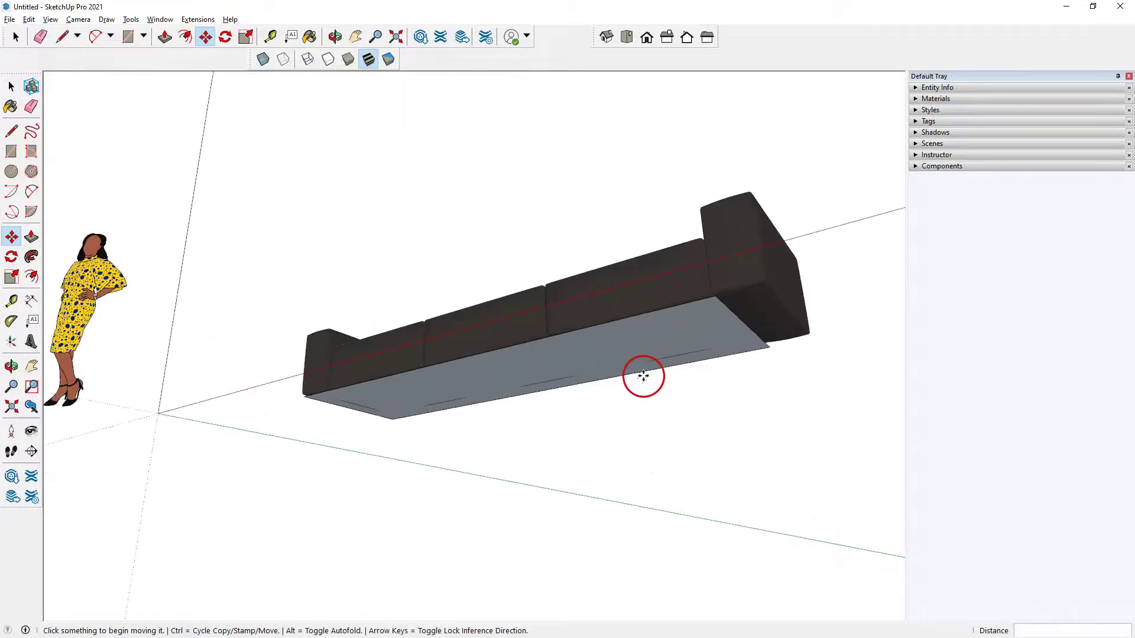
scroll(643, 376, up, 1)
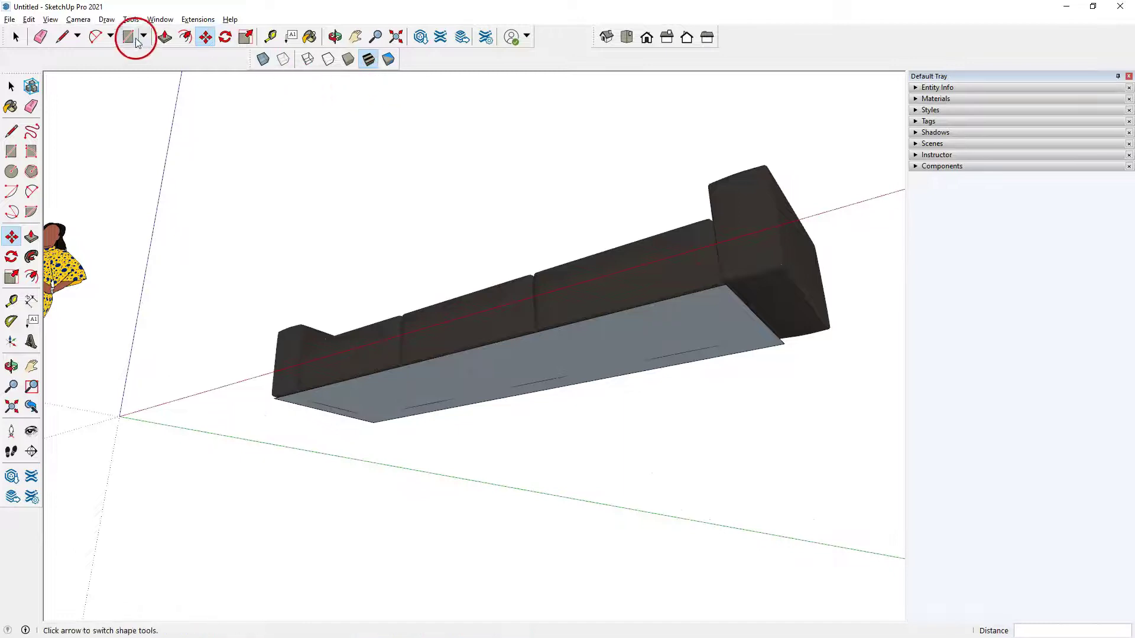
click(246, 36)
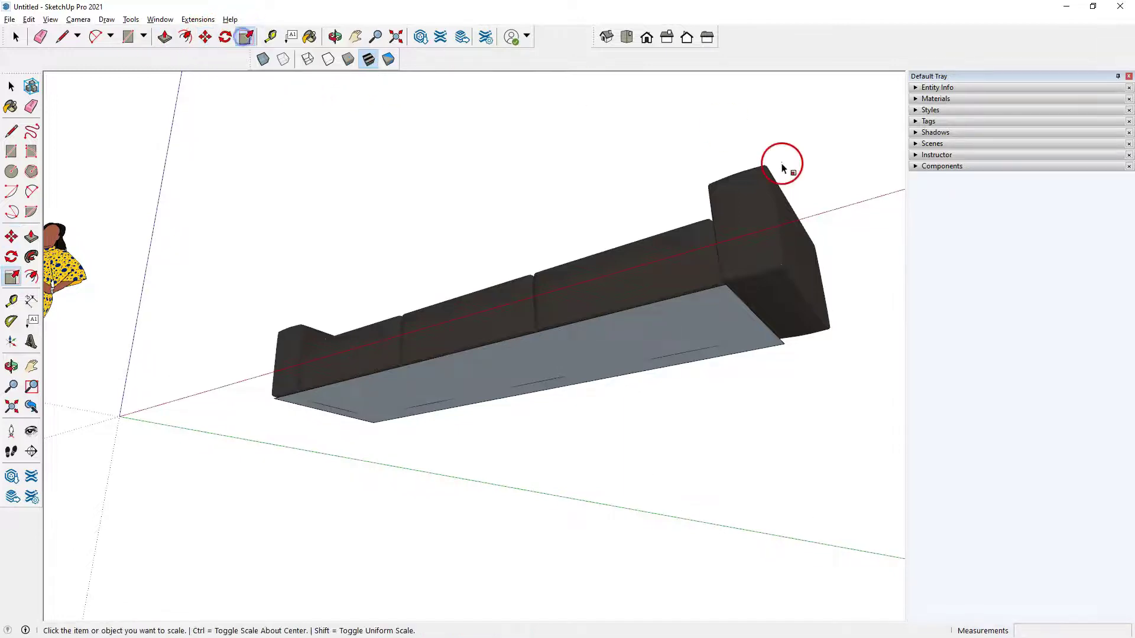
click(804, 259)
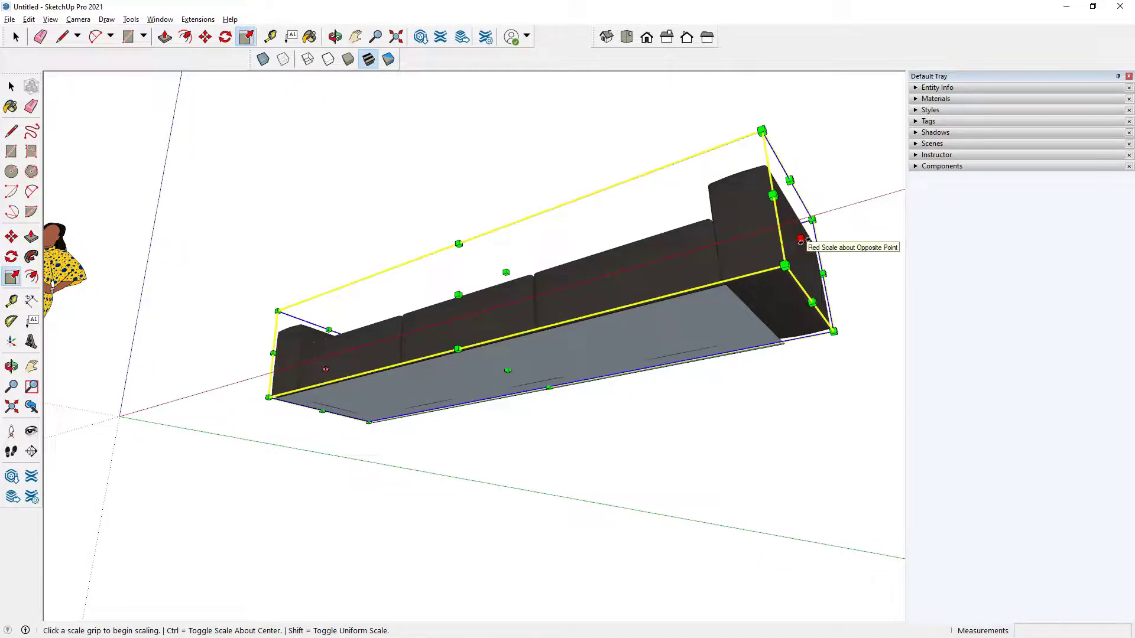
drag(801, 240, 749, 257)
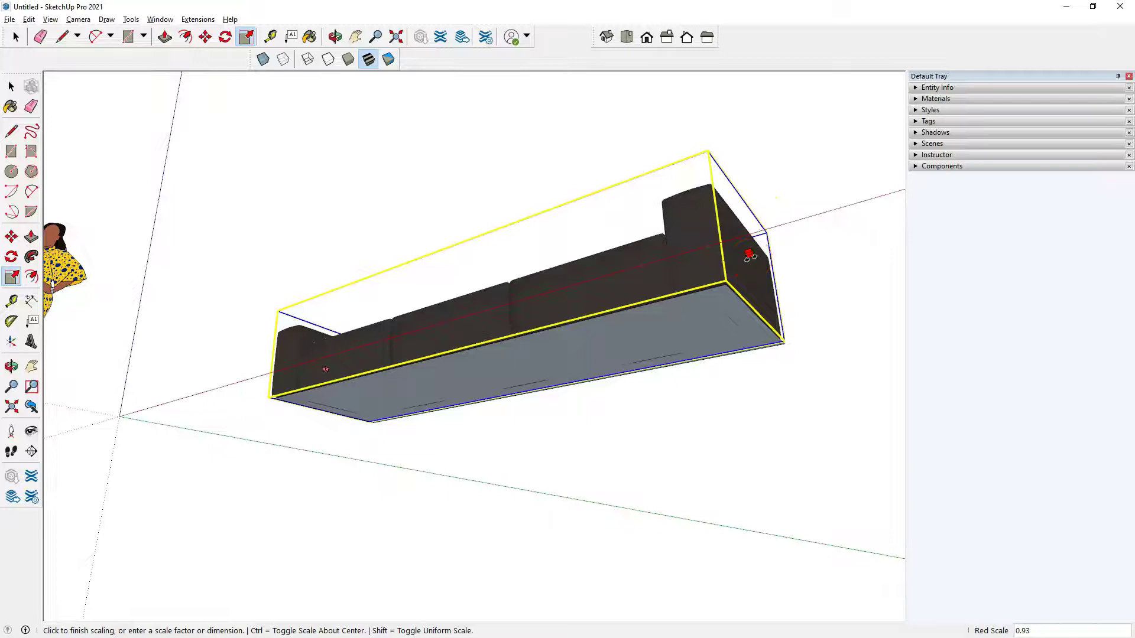
drag(749, 257, 749, 257)
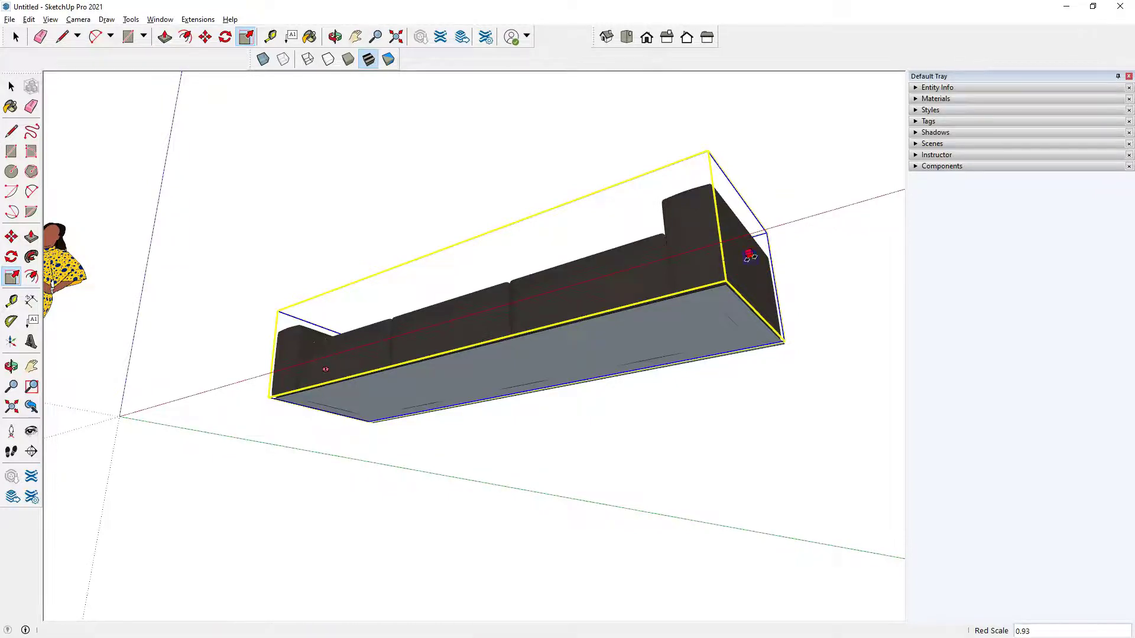
- Move the resized couch about 102 5/16" away from the reference rectangle
click(16, 36)
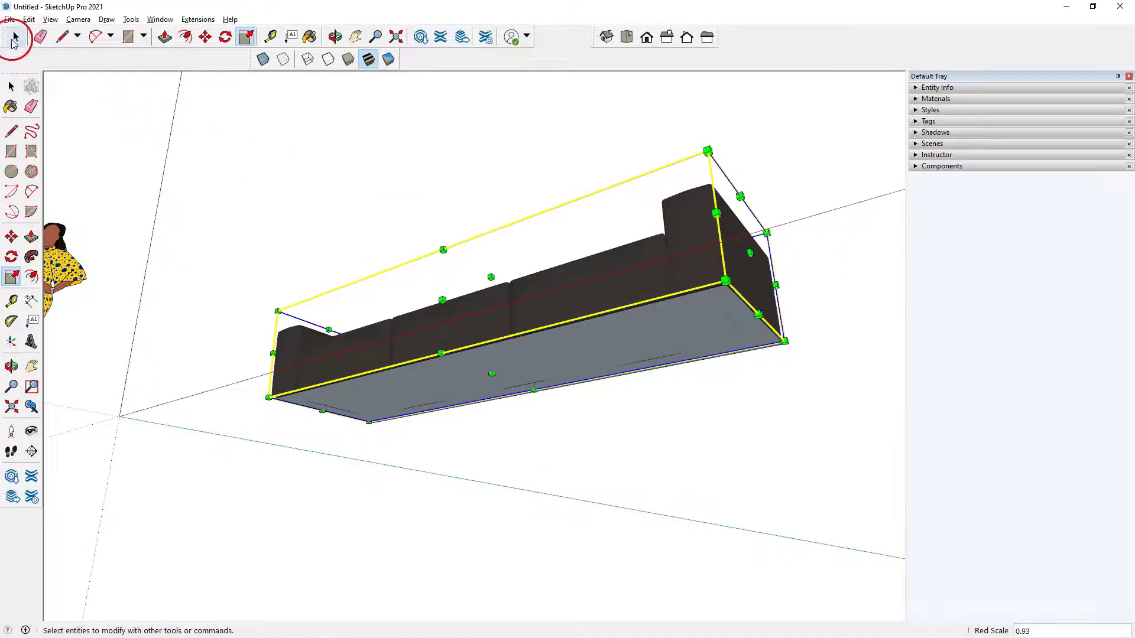
click(598, 199)
middle_drag(671, 241, 659, 482)
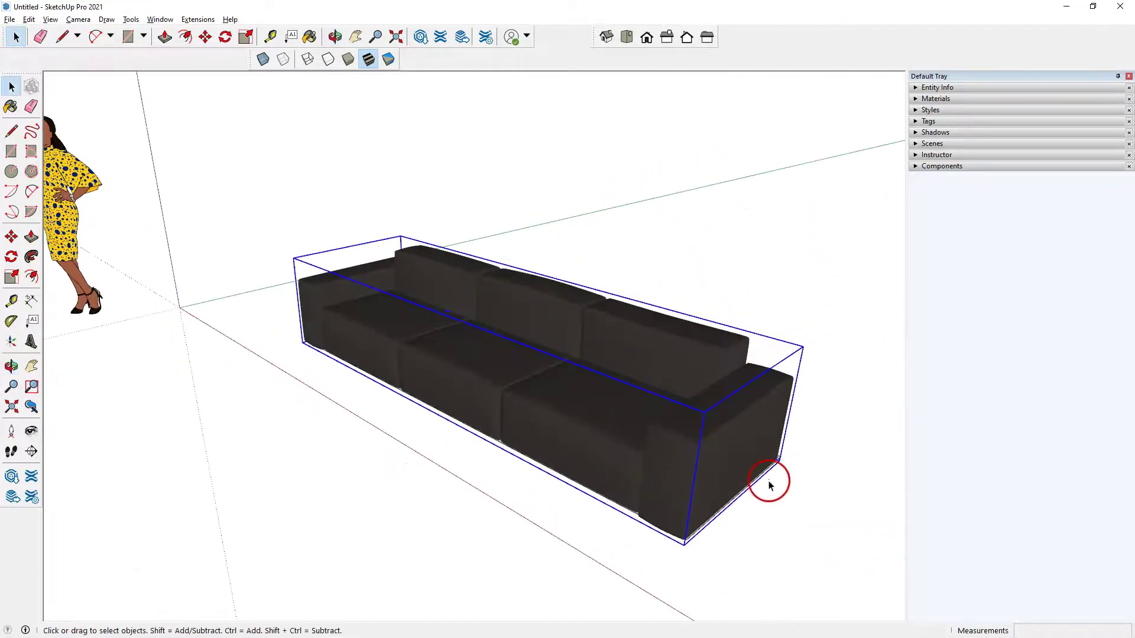
click(205, 36)
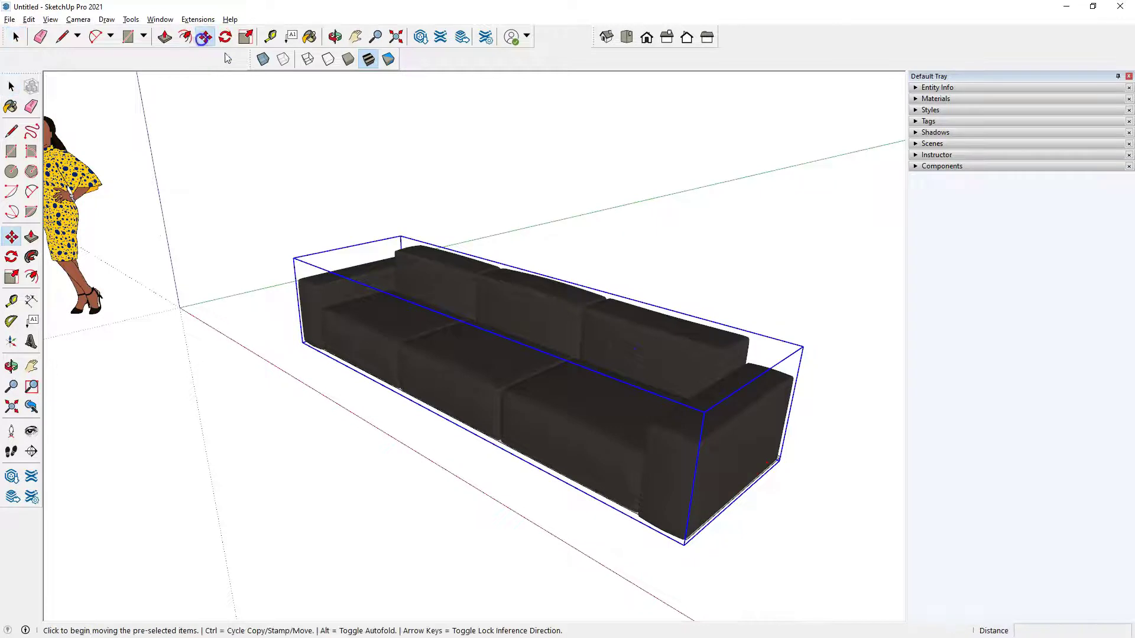
click(505, 315)
click(588, 272)
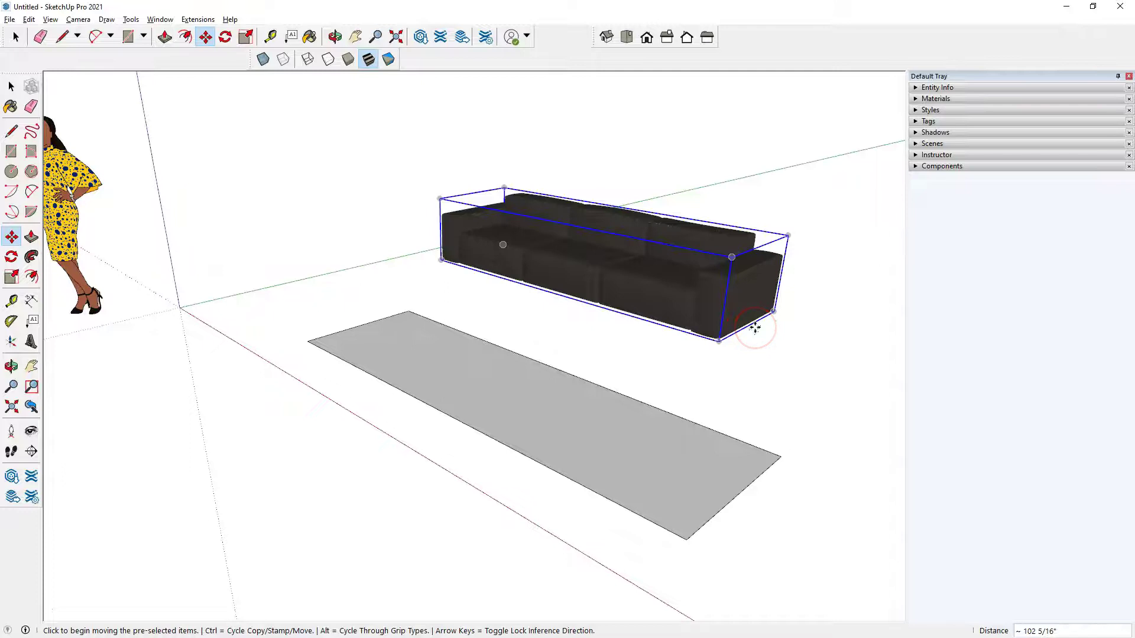
- Clear the selection and delete the reference rectangle from the ground
key(ctrl+t)
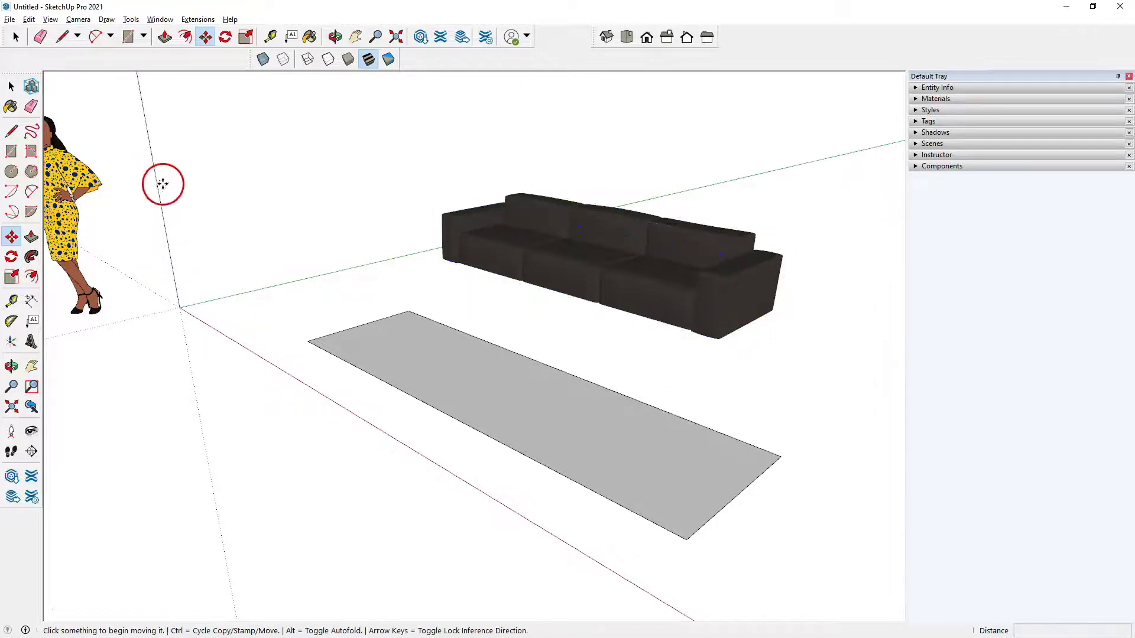
click(11, 86)
drag(177, 603, 834, 303)
key(Delete)
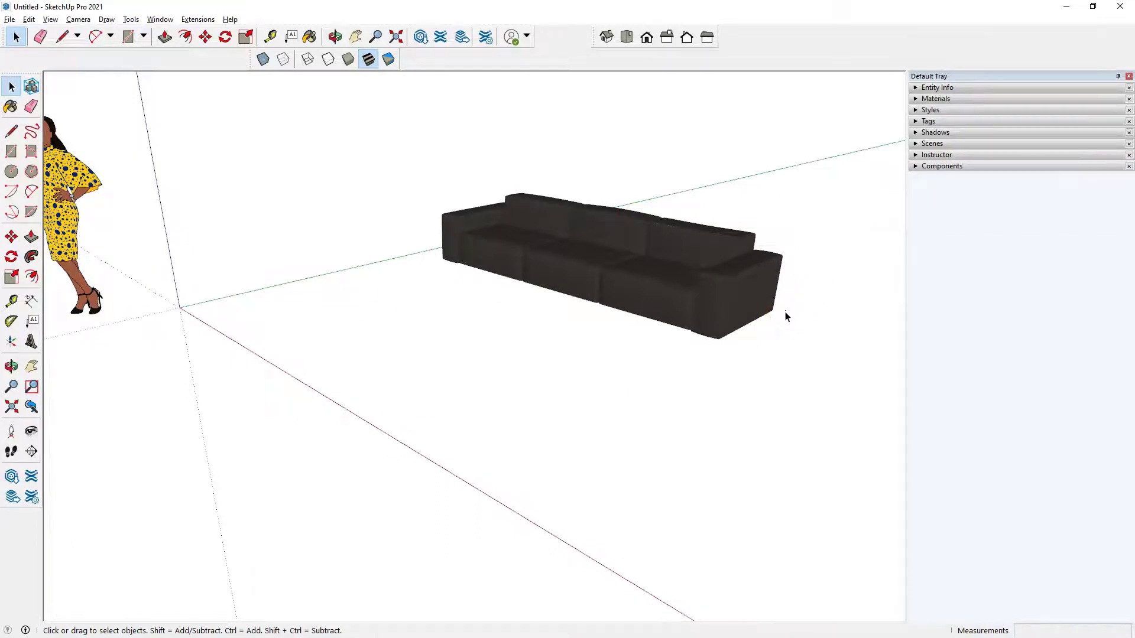
- Move the couch by its lower front corner farthest from the origin onto the matching corner of the reference rectangle
click(671, 392)
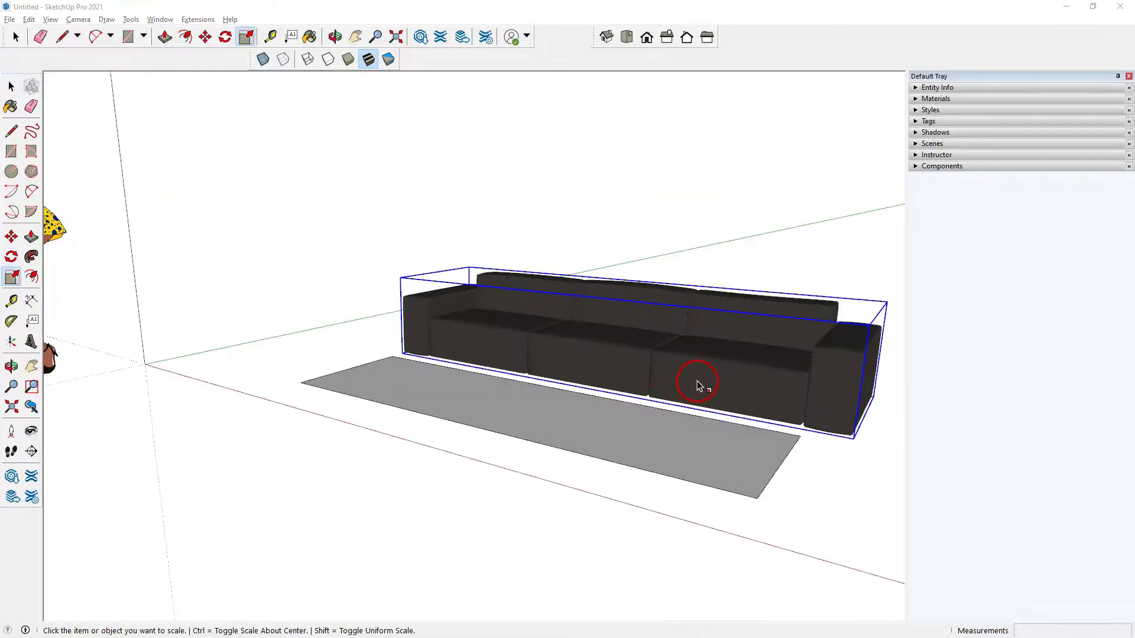
middle_drag(697, 383, 708, 206)
click(395, 510)
scroll(583, 401, down, 3)
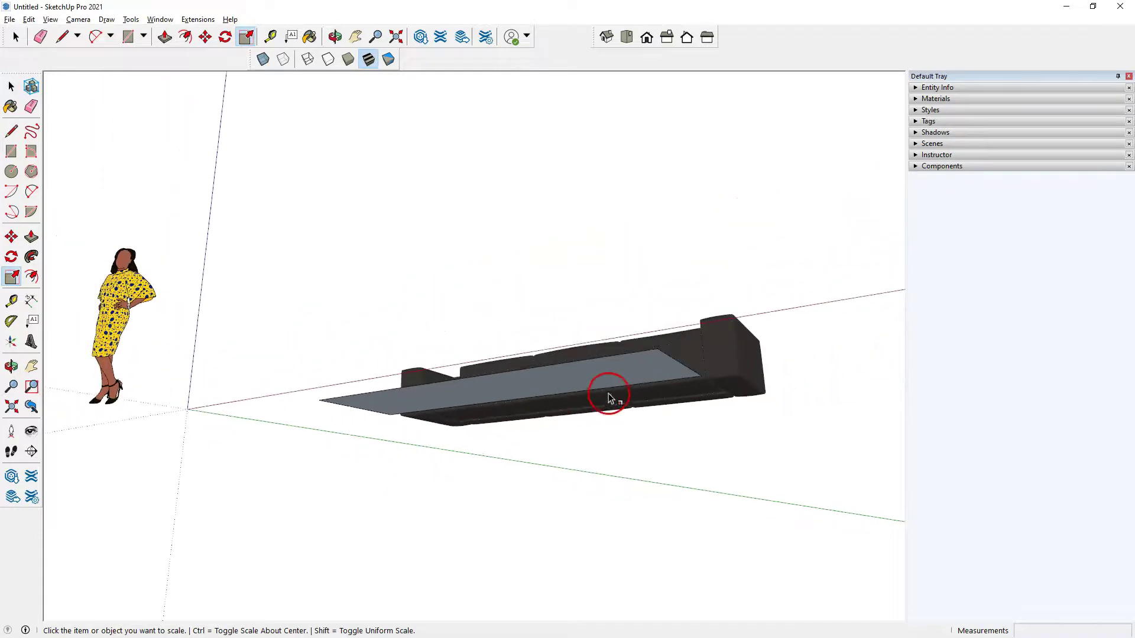
scroll(728, 367, up, 5)
middle_drag(728, 367, 651, 373)
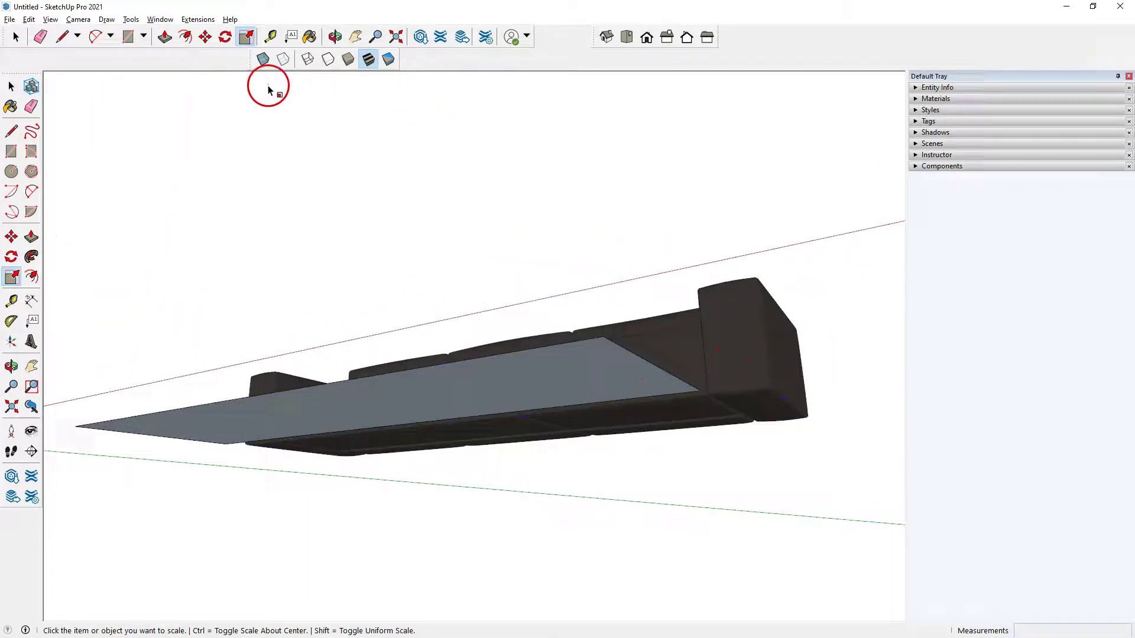
click(731, 312)
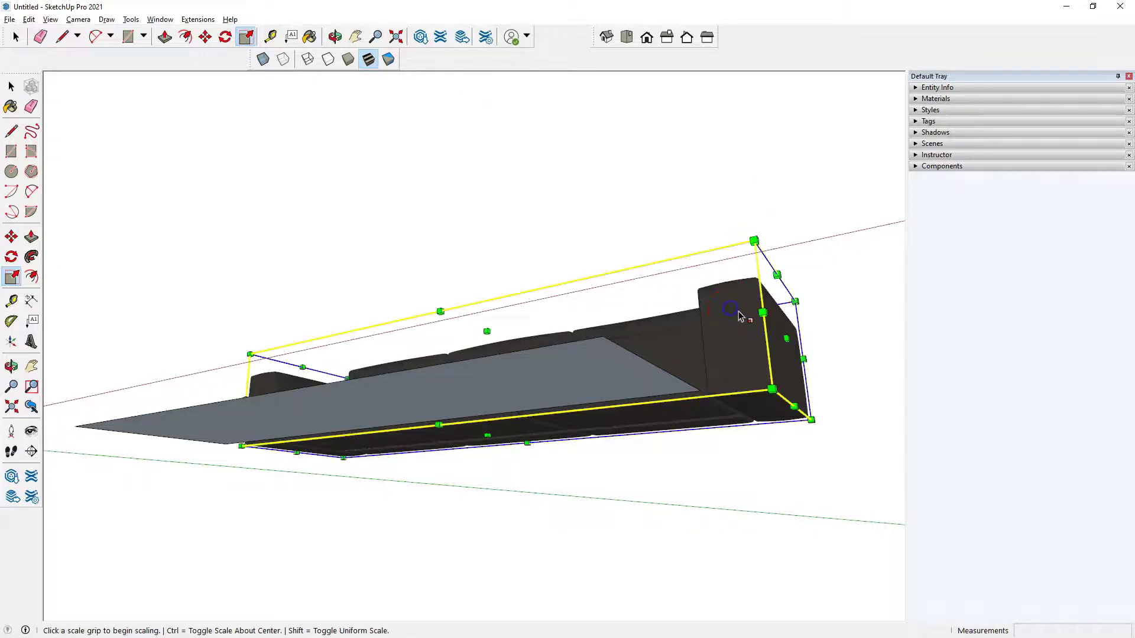
middle_drag(777, 422, 721, 552)
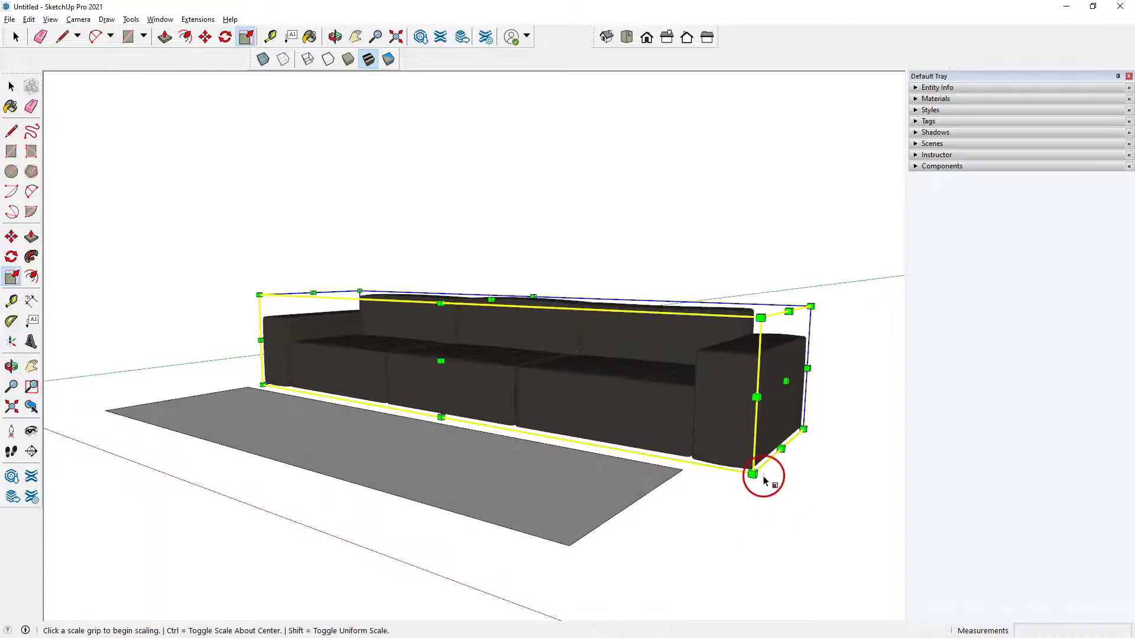
key(m)
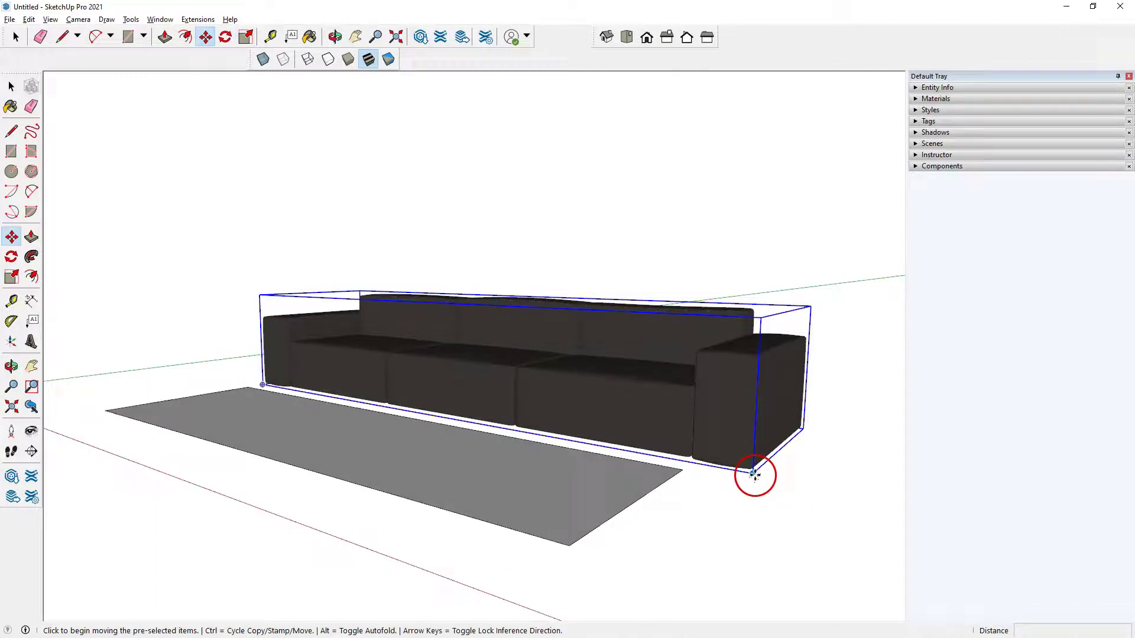
click(755, 474)
click(570, 546)
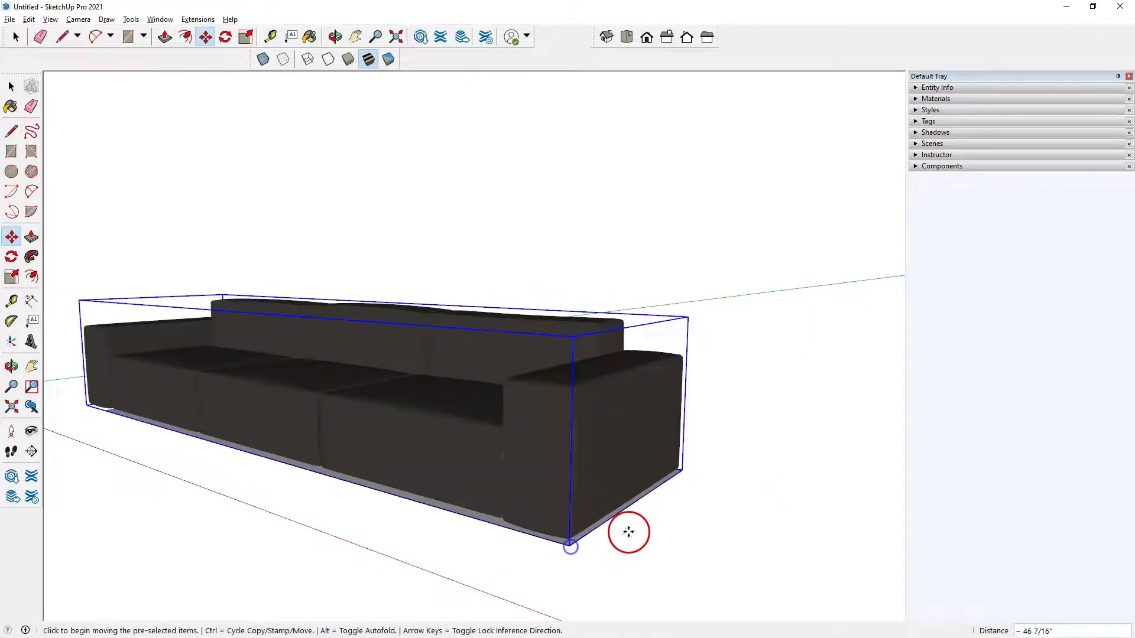
- Scale the couch from its overhanging end's lower edge to about 0.93 red and 1.00 blue, matching the rectangle's edge
middle_drag(742, 469, 833, 139)
scroll(755, 353, down, 5)
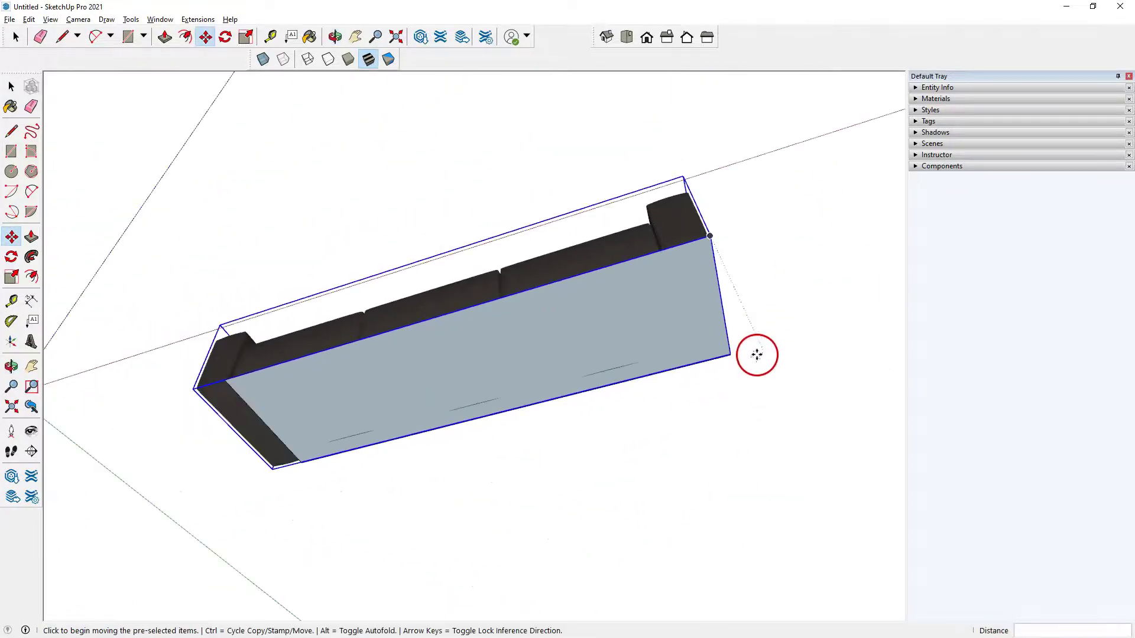
scroll(230, 402, down, 1)
middle_drag(257, 416, 193, 431)
scroll(254, 393, up, 3)
middle_drag(254, 392, 512, 420)
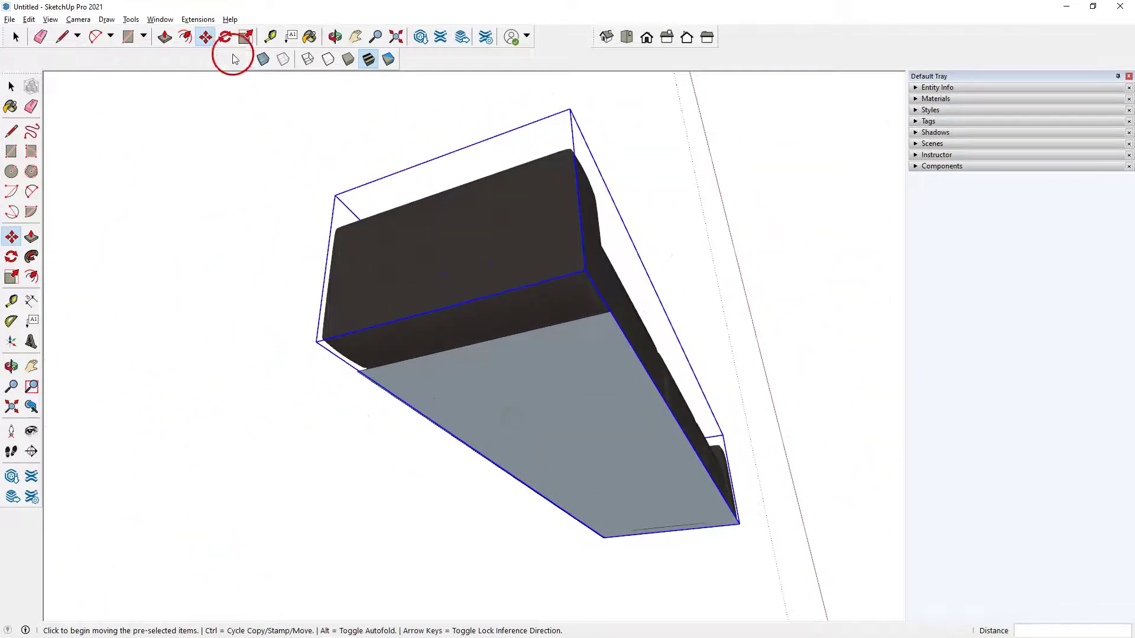
click(244, 38)
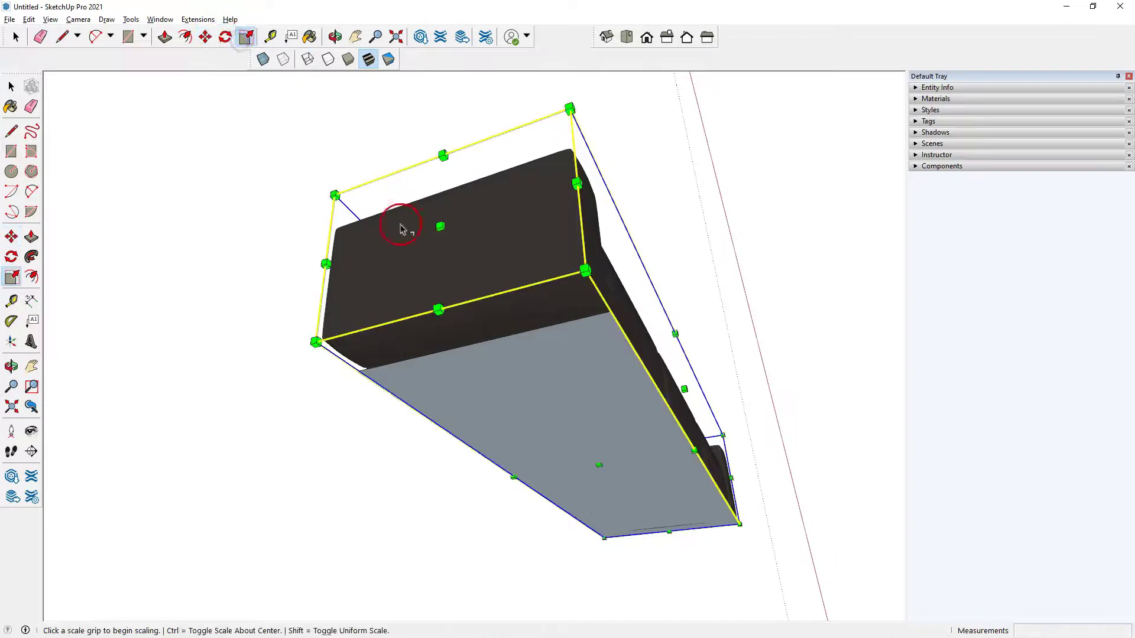
click(439, 311)
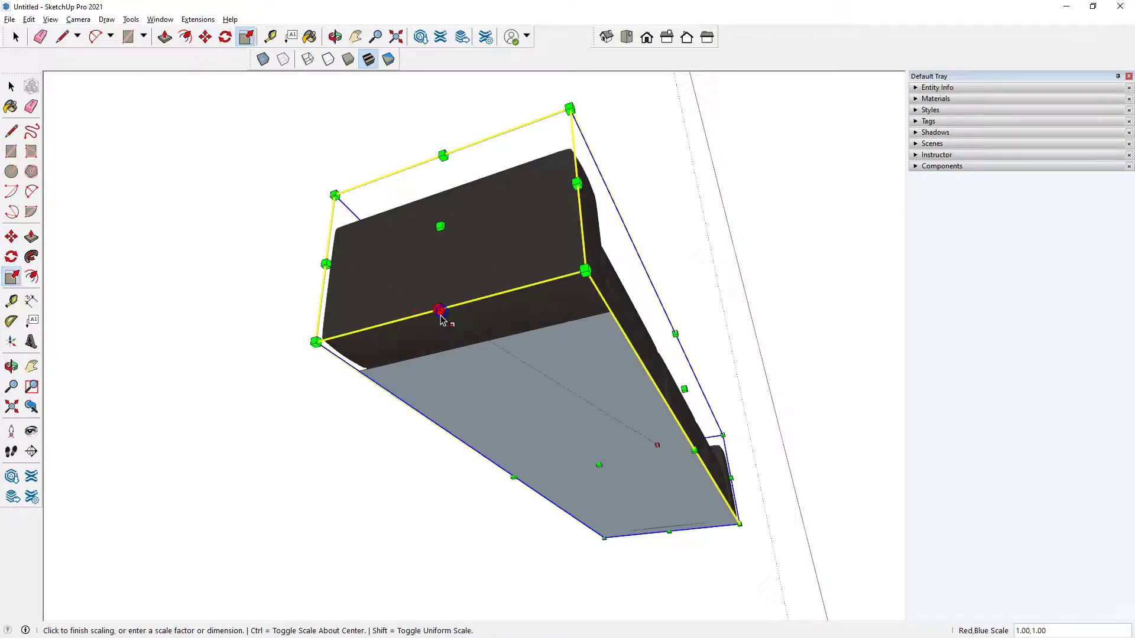
click(475, 346)
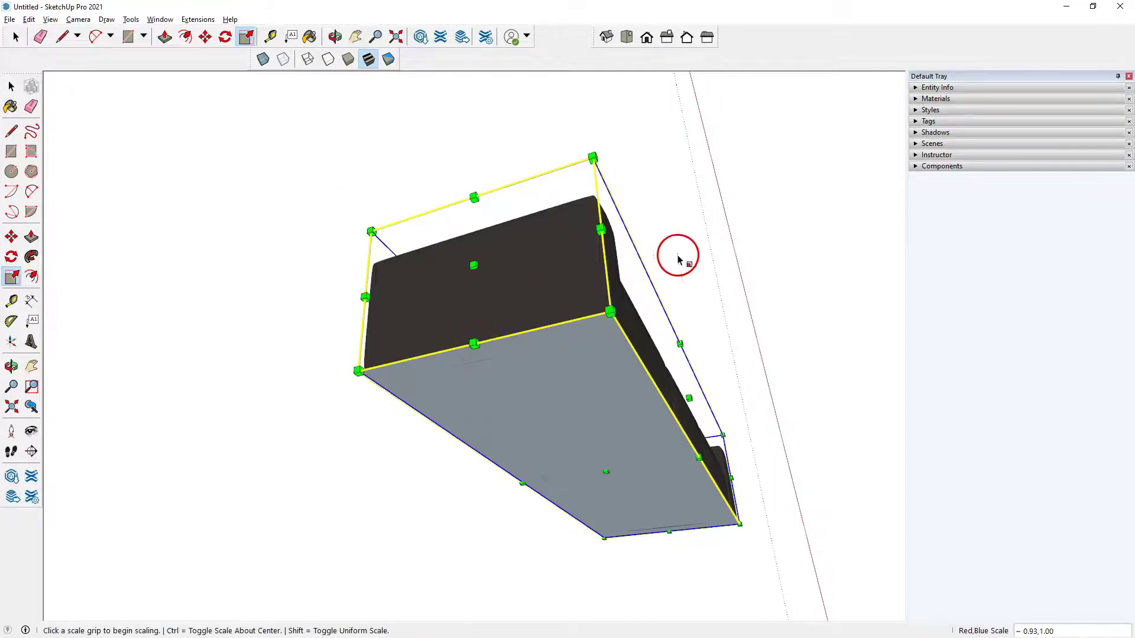
- Move the resized couch off the reference rectangle toward the open ground behind it
click(16, 37)
key(o)
drag(722, 152, 519, 406)
key(space)
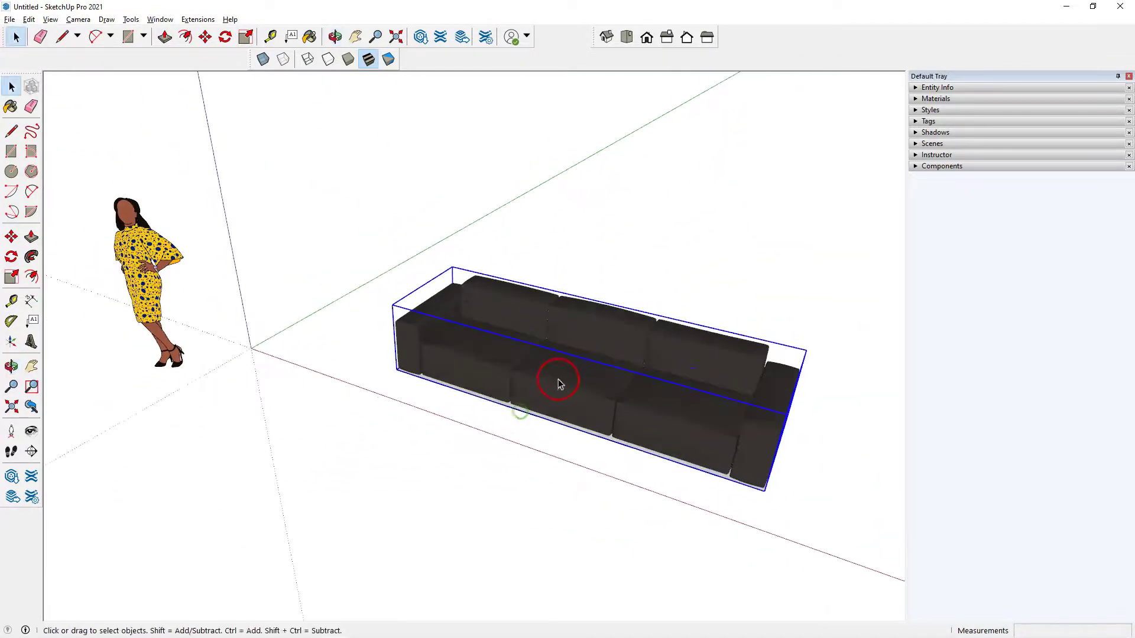
key(m)
click(606, 355)
click(486, 223)
- Delete the whole reference rectangle, including its face and edges
click(16, 37)
drag(312, 577, 827, 327)
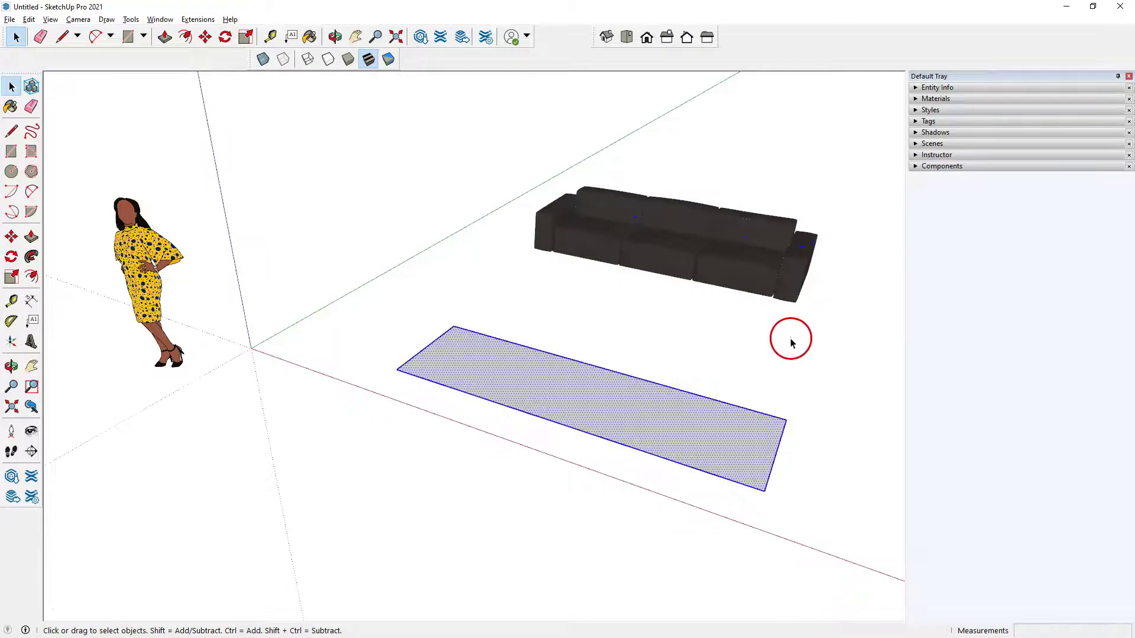
key(Delete)
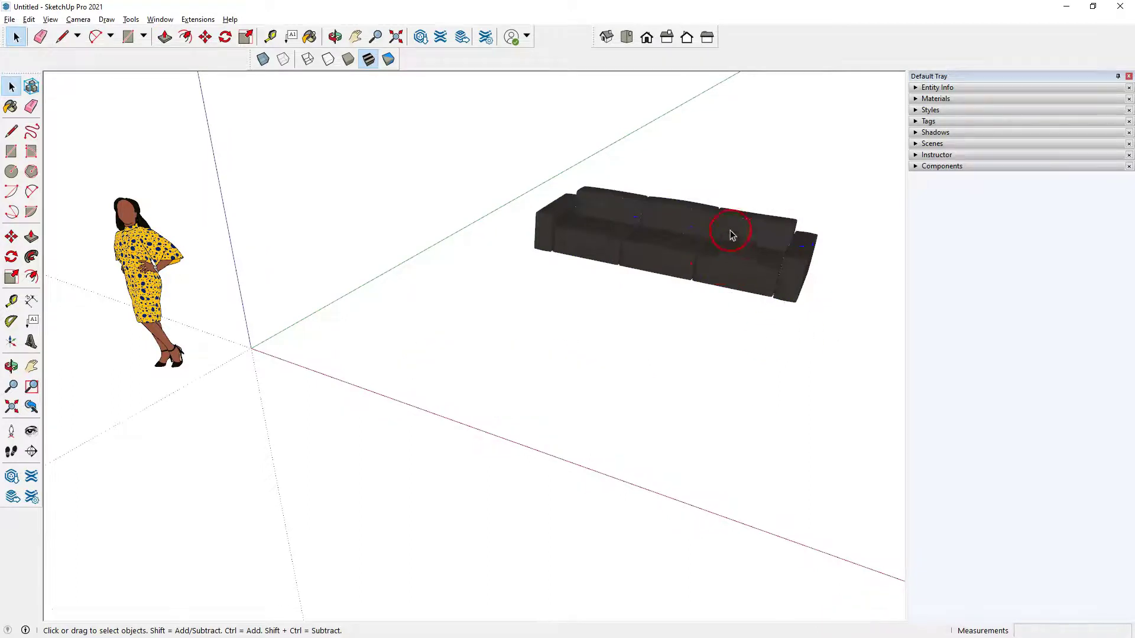
scroll(739, 187, down, 1)
scroll(744, 185, up, 4)
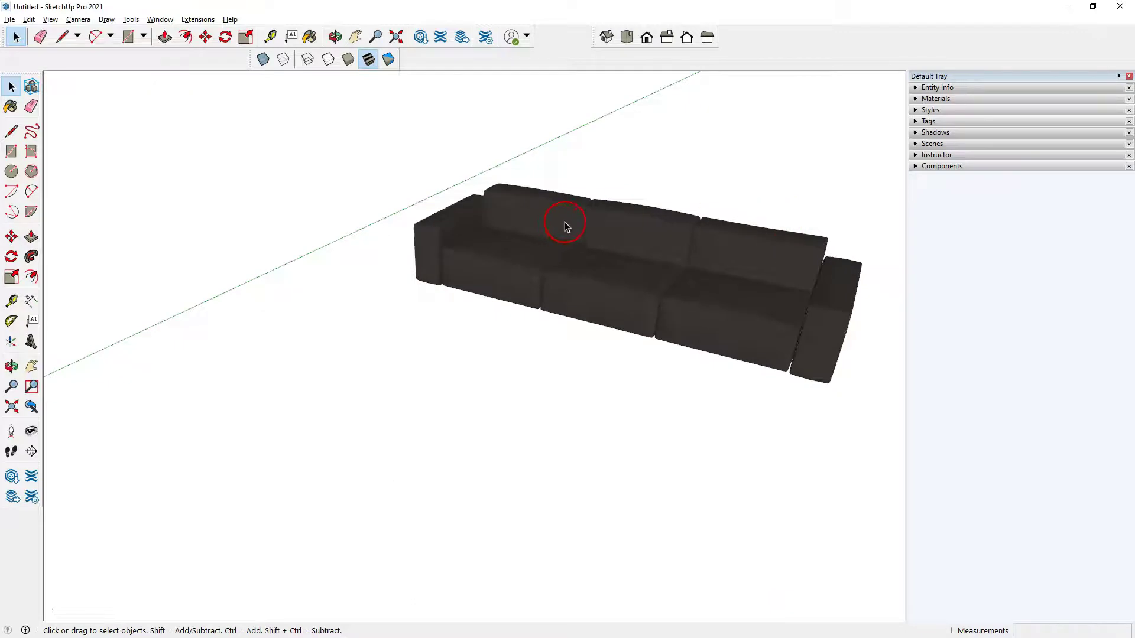
scroll(375, 385, down, 1)
scroll(810, 213, up, 1)
scroll(844, 215, down, 1)
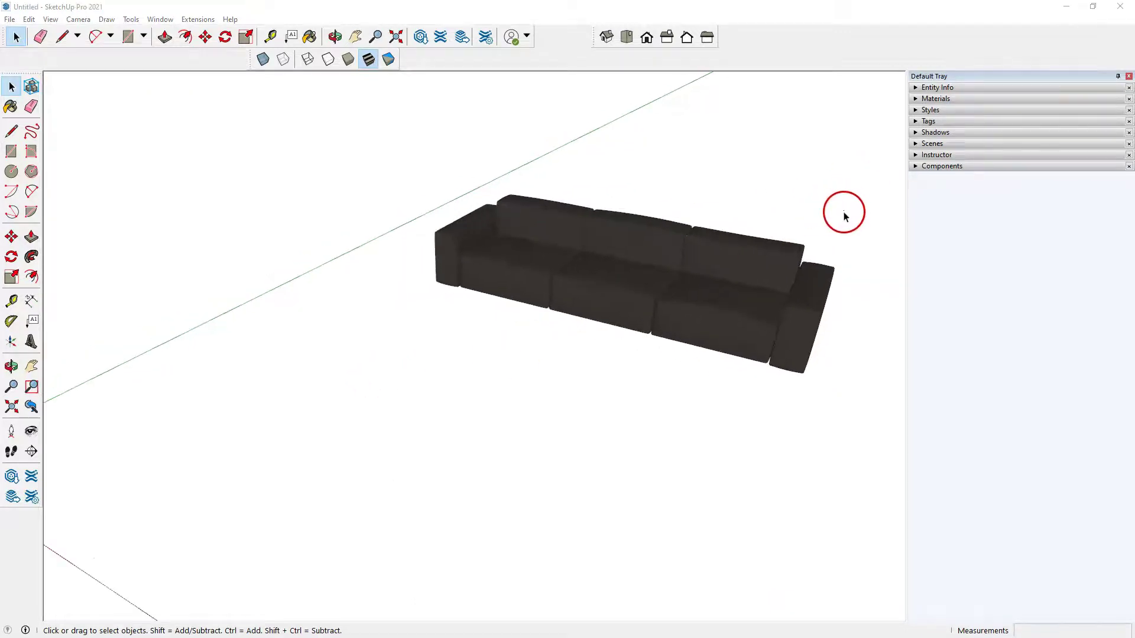
scroll(853, 208, up, 2)
scroll(853, 208, up, 1)
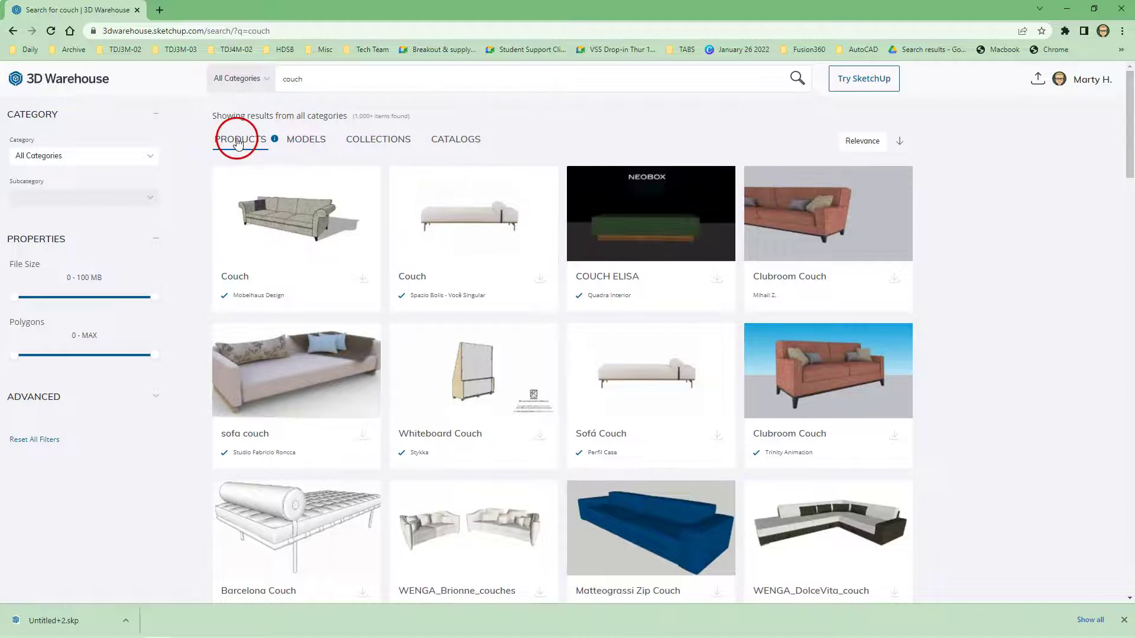
- Switch to 3D Warehouse in the browser and browse the couch search results limited to models
click(307, 144)
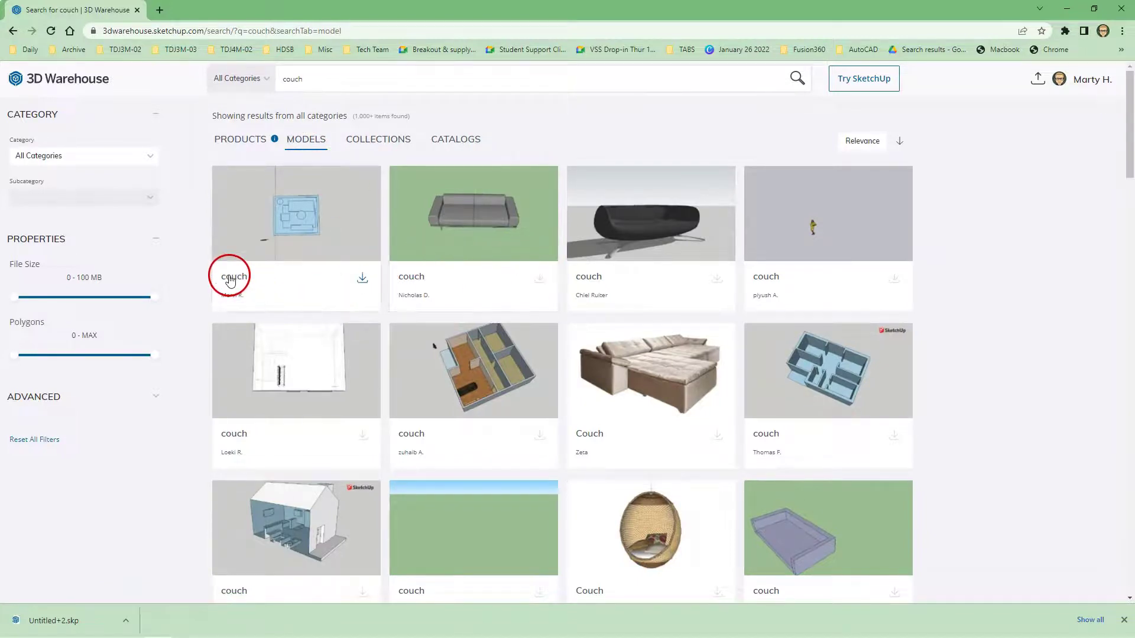
scroll(529, 292, down, 2)
scroll(528, 284, down, 4)
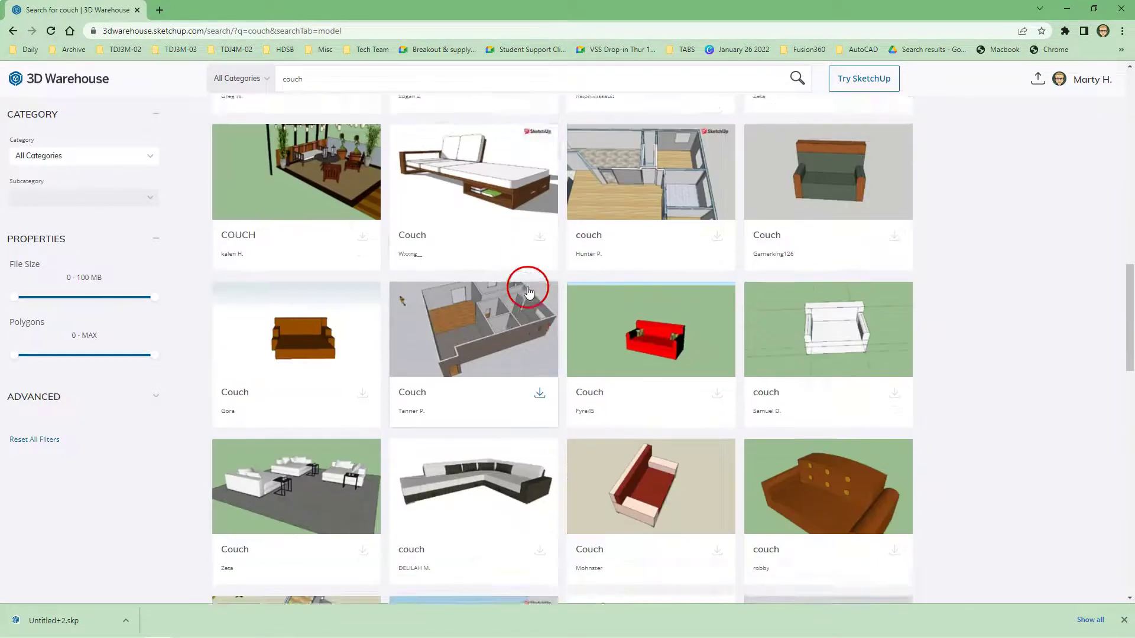
scroll(483, 267, up, 6)
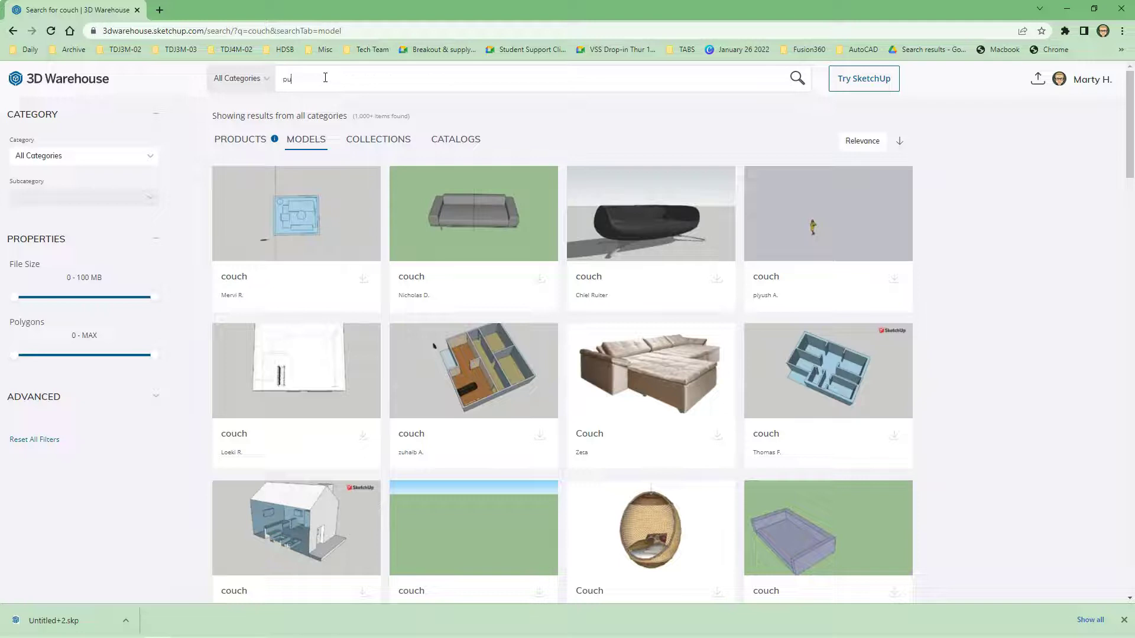
- Search the 3D Warehouse models for "pull out couch" and look through the results
text(couch)
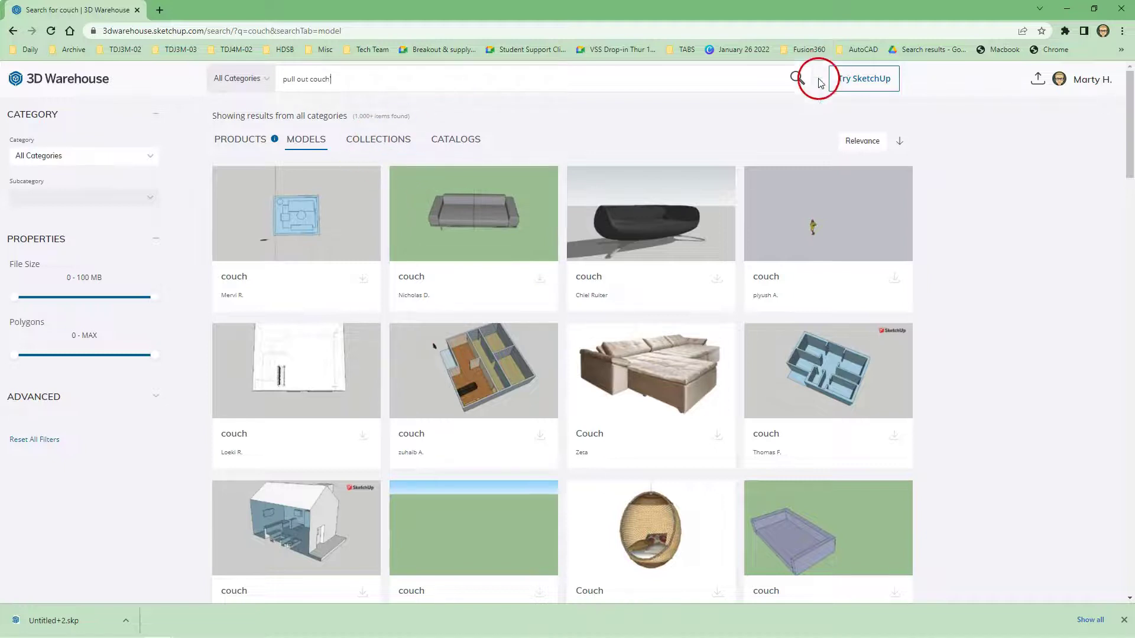
click(794, 79)
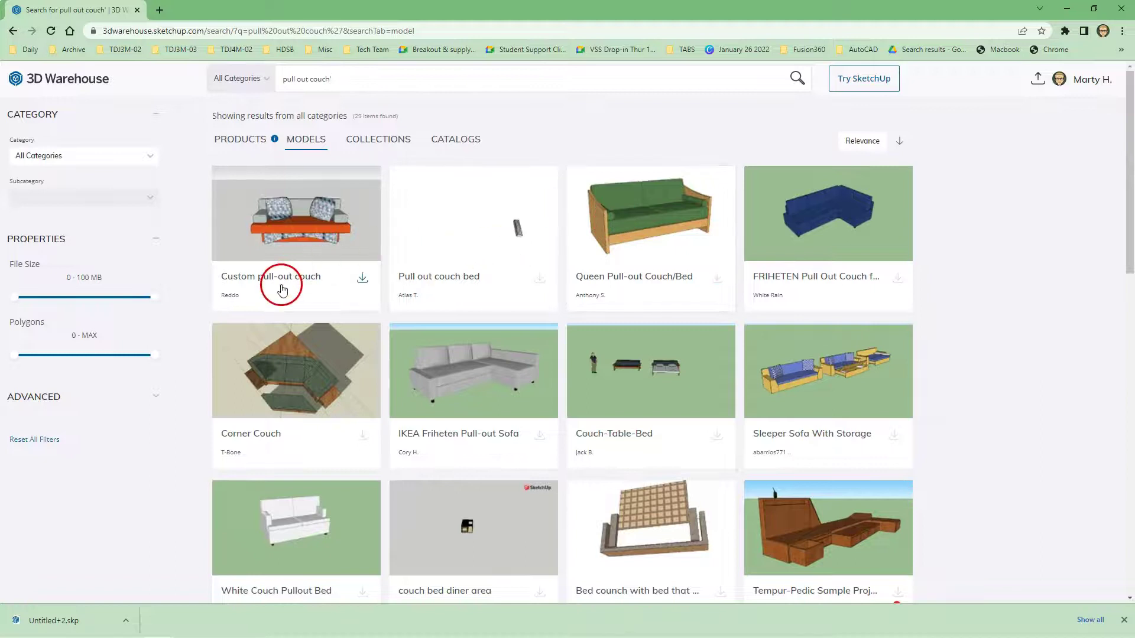
scroll(509, 405, down, 3)
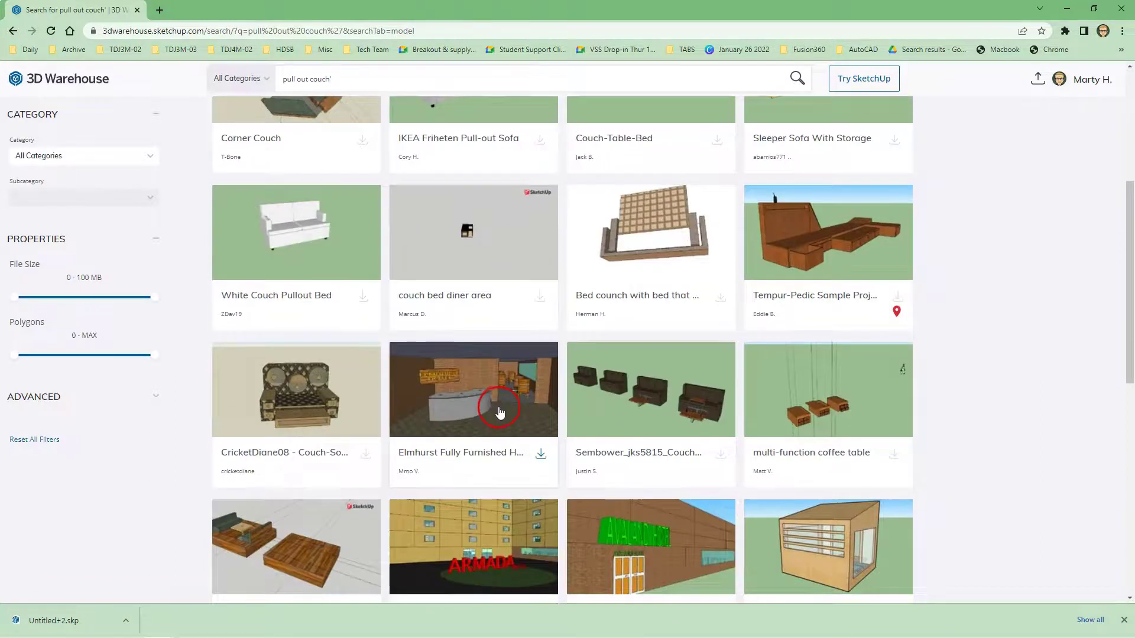
scroll(494, 402, up, 3)
click(335, 77)
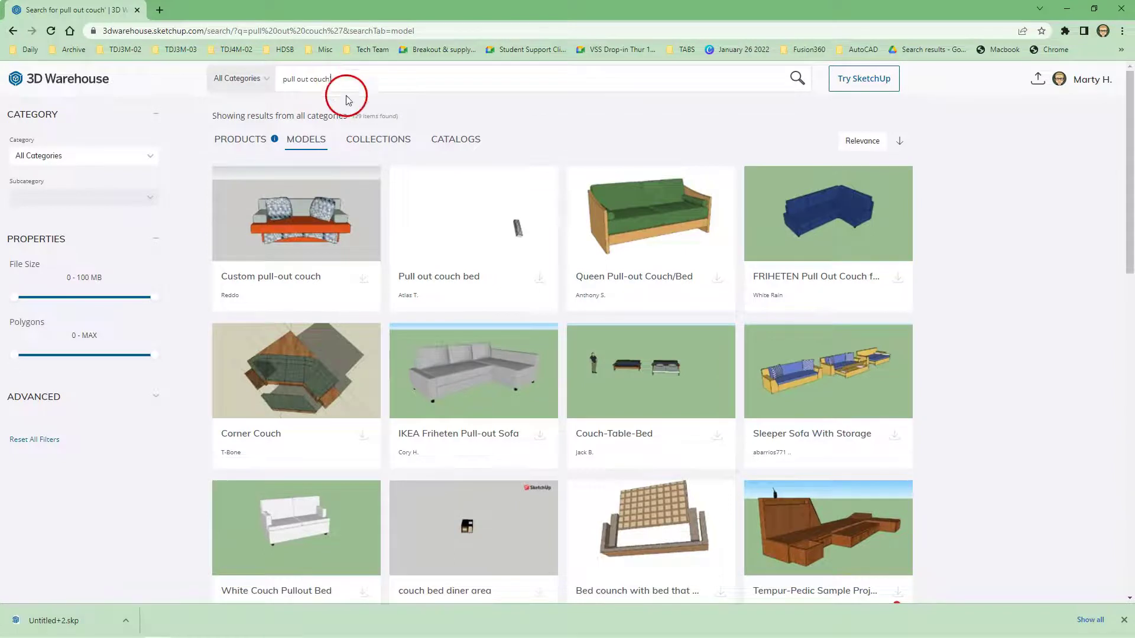
- Copy the title of the Queen Pull-out Couch/Bed result and search for it among the components in SketchUp
click(642, 237)
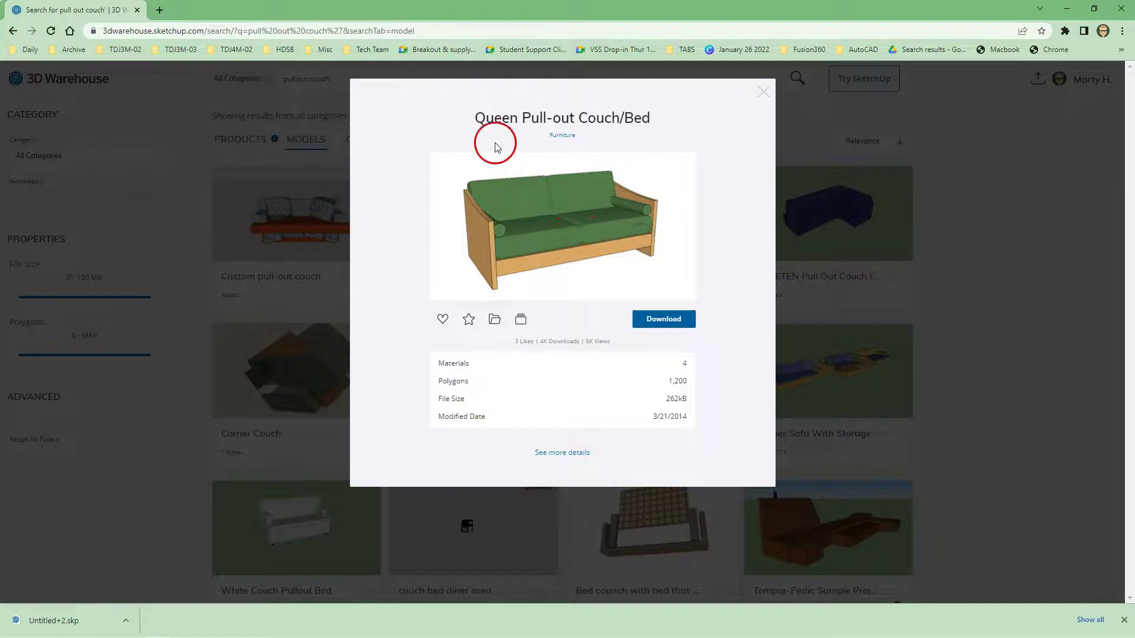
drag(476, 116, 654, 106)
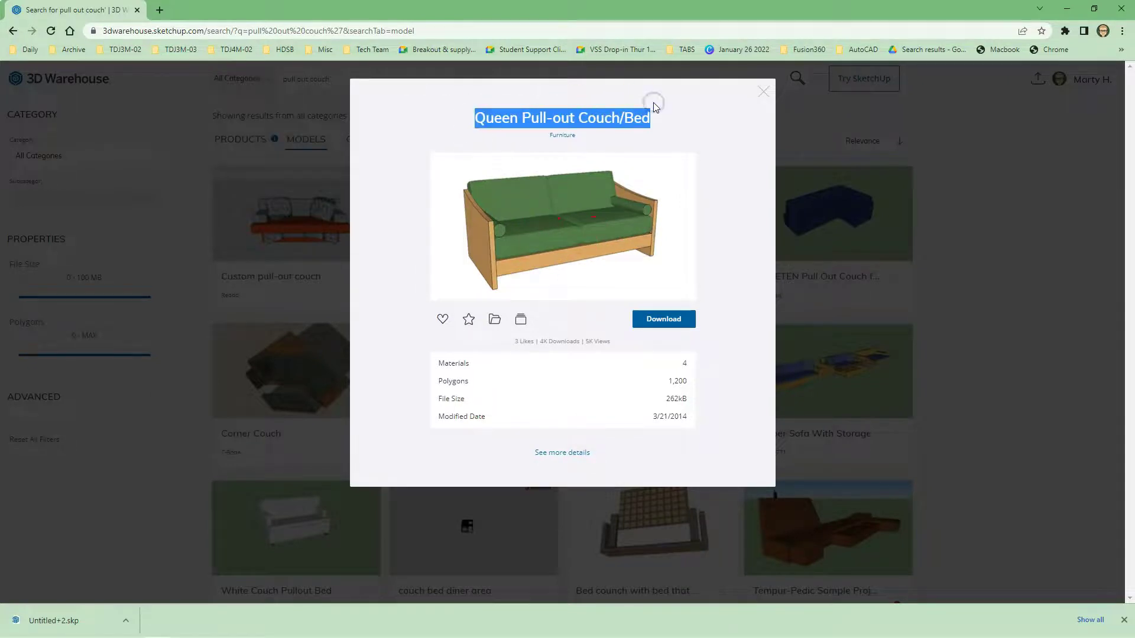
key(alt+Tab)
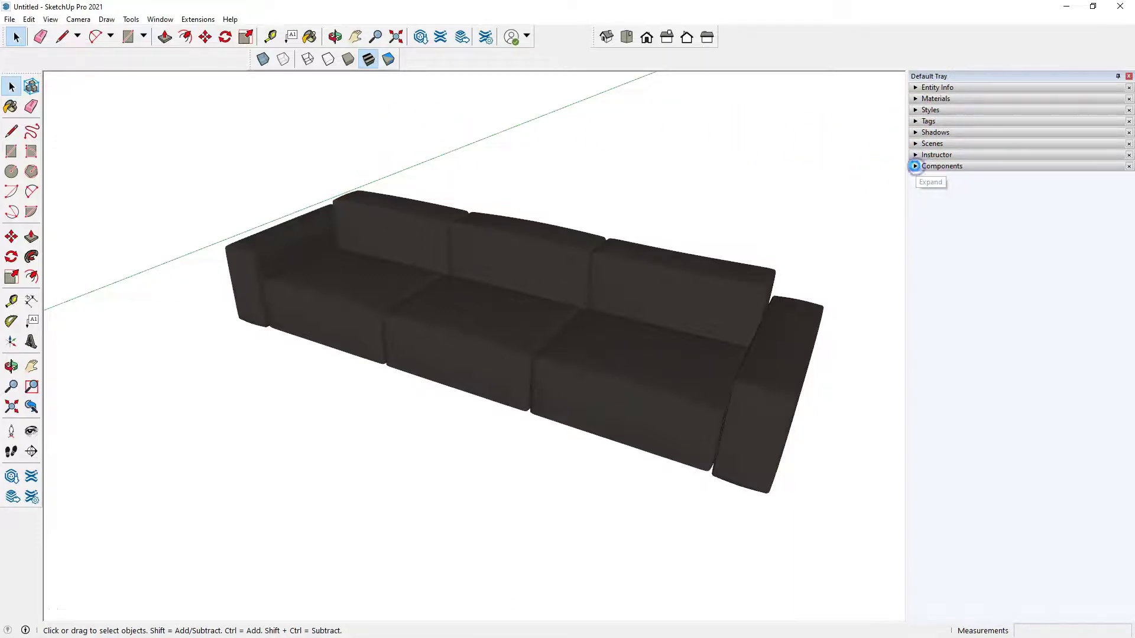
click(915, 166)
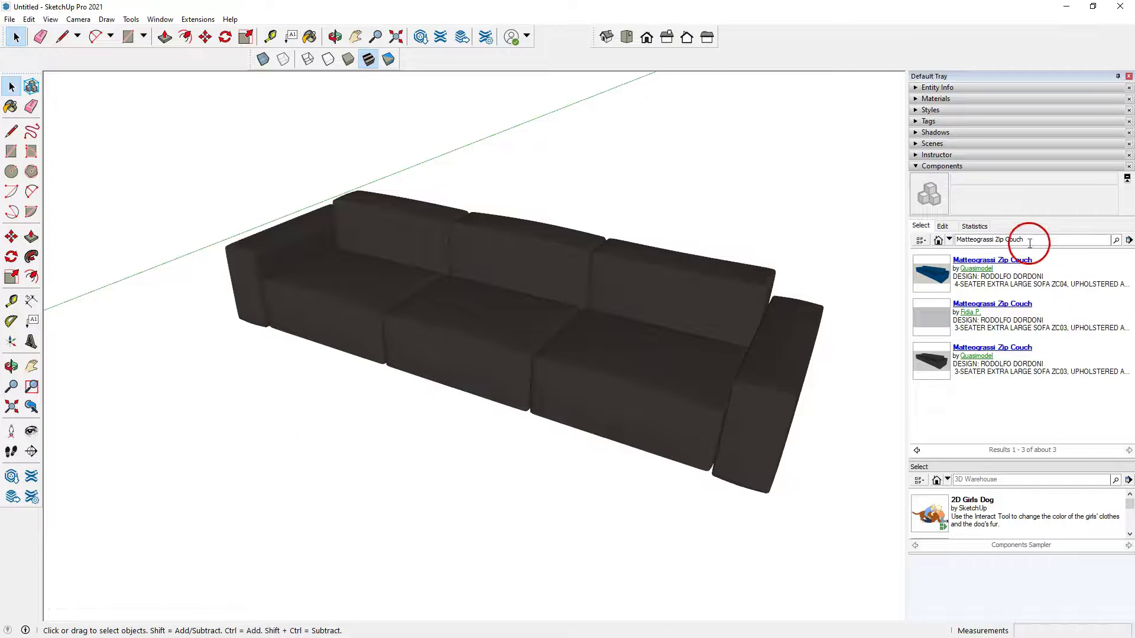
click(987, 239)
click(937, 240)
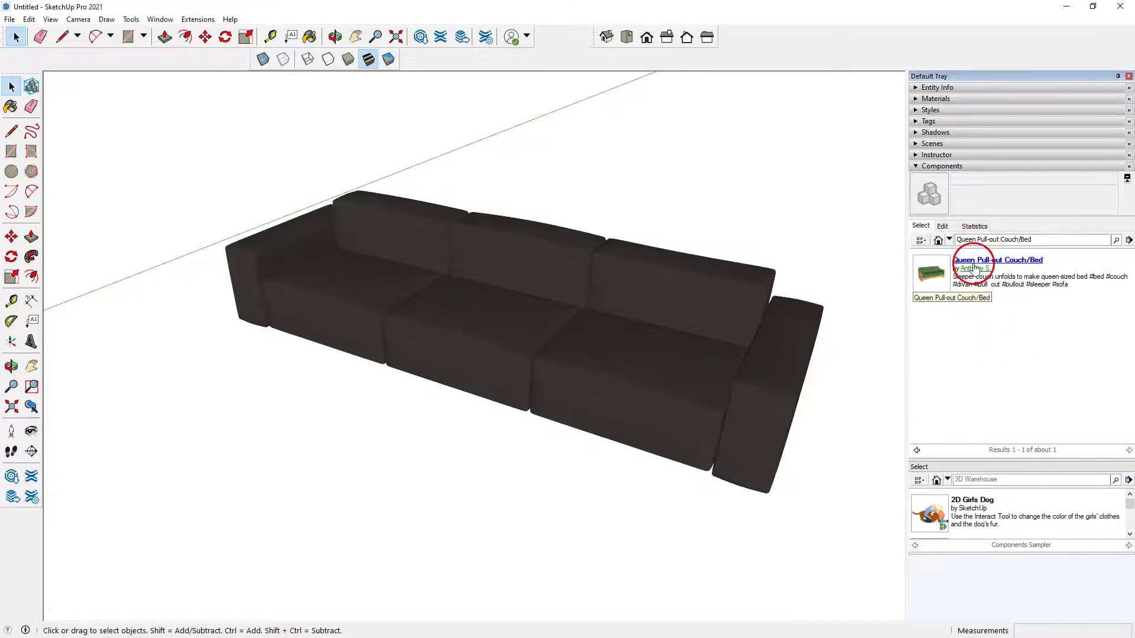
- Open the Queen Pull-out Couch/Bed model's 3D Warehouse page and load it directly into the SketchUp model
click(975, 262)
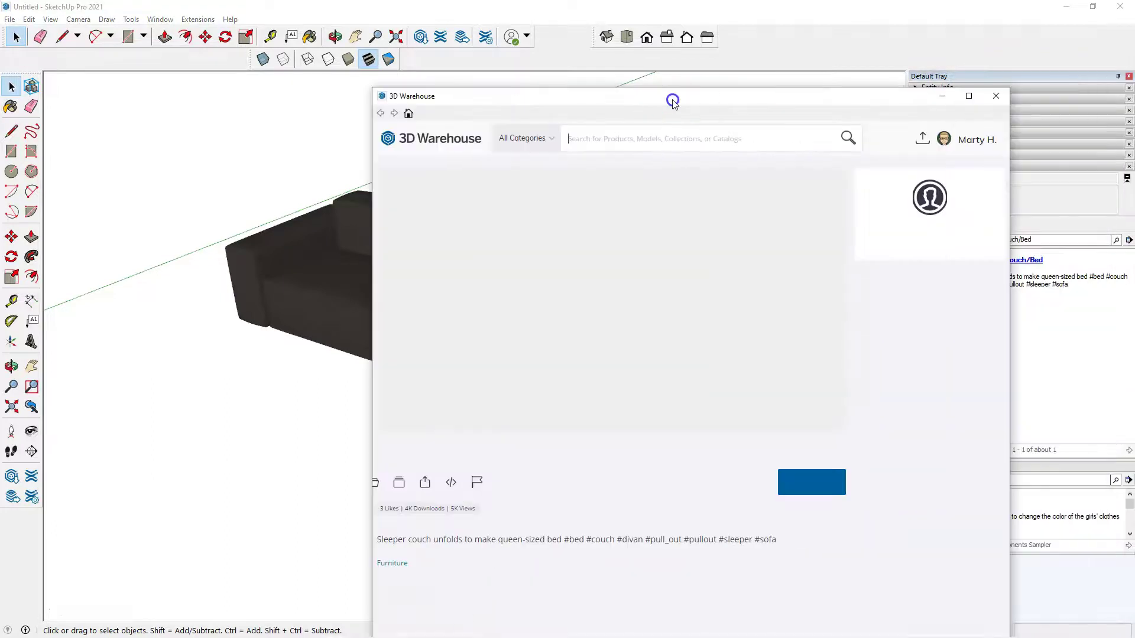
drag(672, 101, 670, 82)
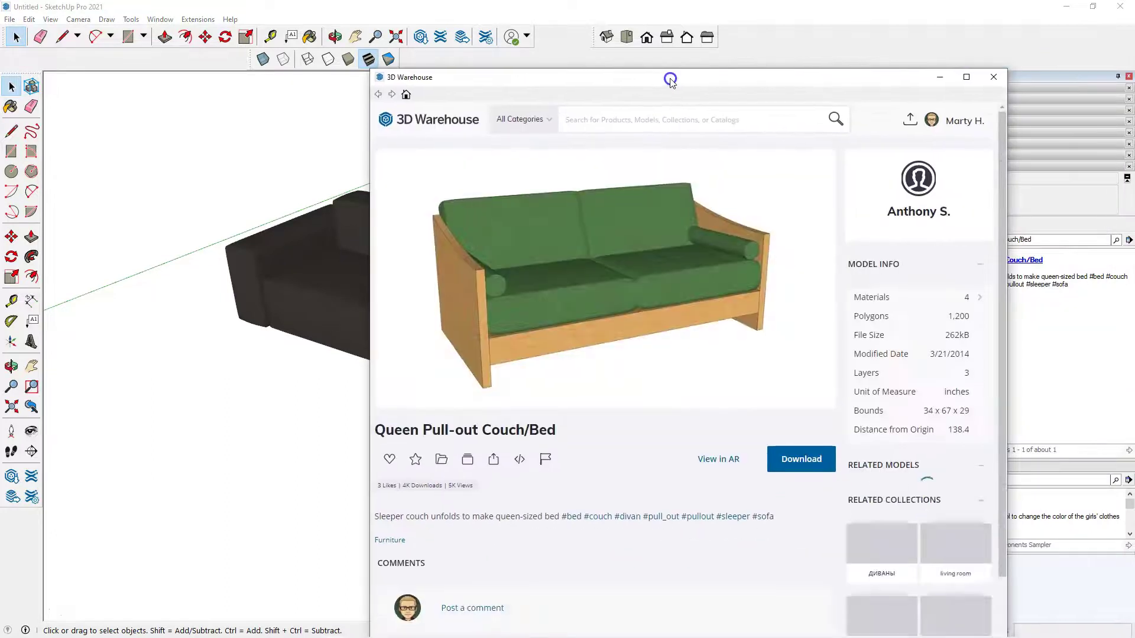
click(808, 461)
click(654, 393)
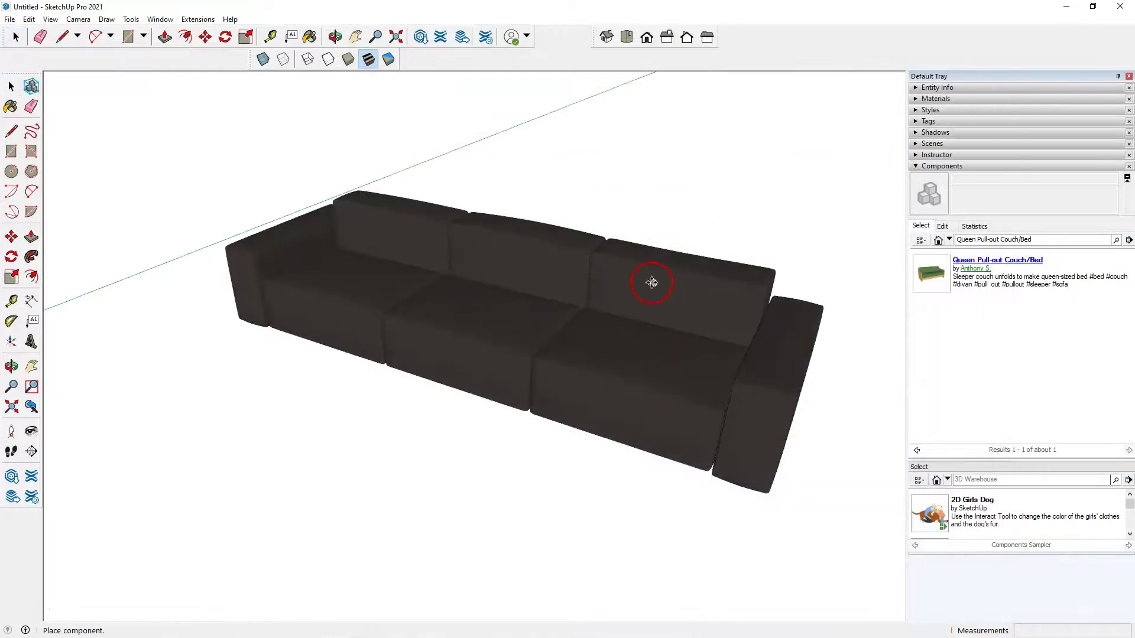
- Place the green pull-out couch on the open ground behind the black couch and deselect it
scroll(494, 438, down, 2)
scroll(494, 438, up, 2)
scroll(496, 441, down, 4)
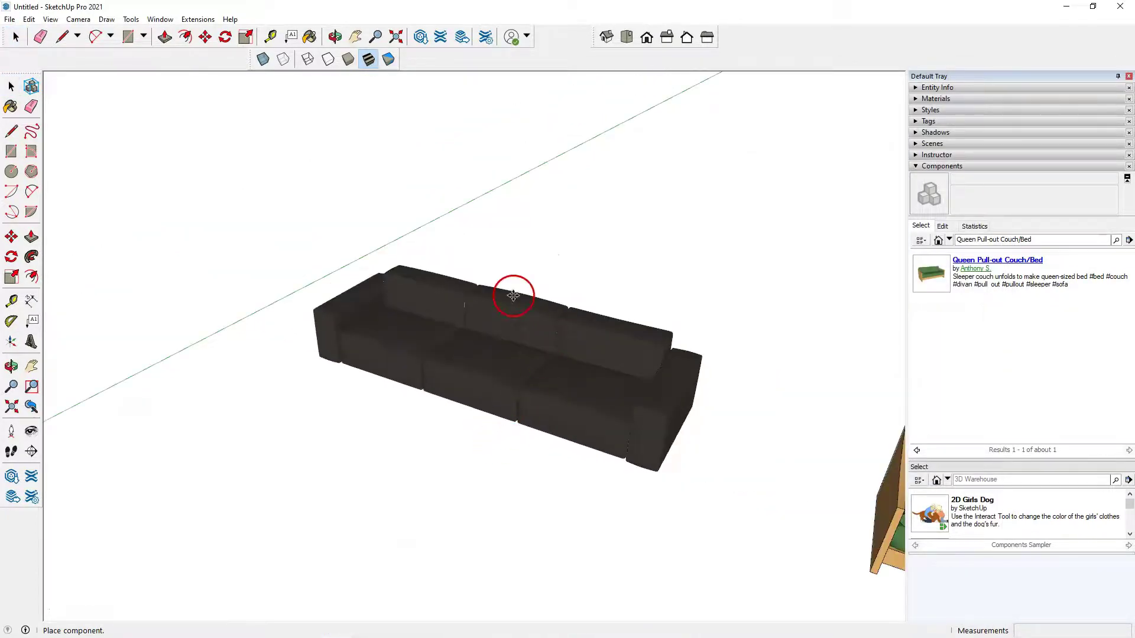
scroll(513, 296, down, 1)
click(429, 256)
click(16, 36)
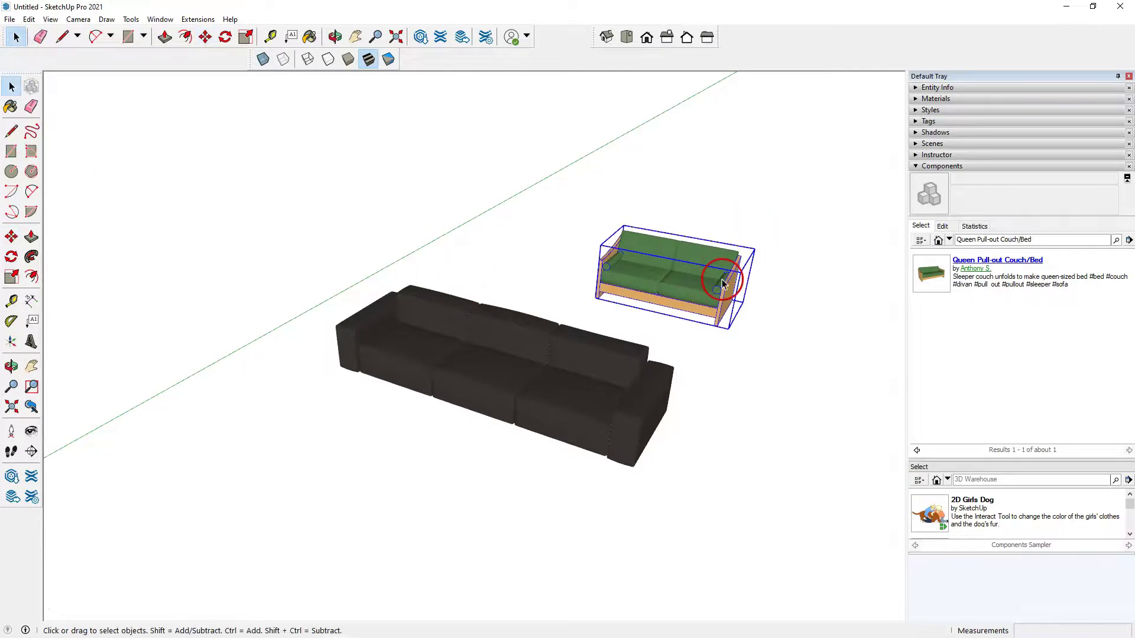
scroll(723, 284, up, 2)
scroll(721, 287, down, 2)
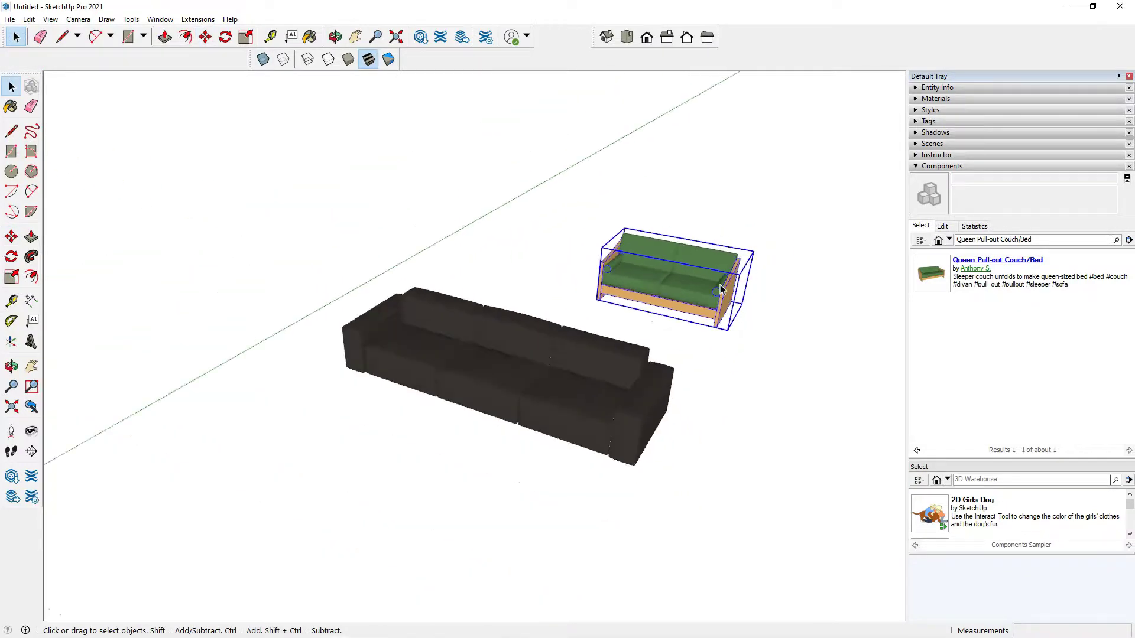
click(417, 453)
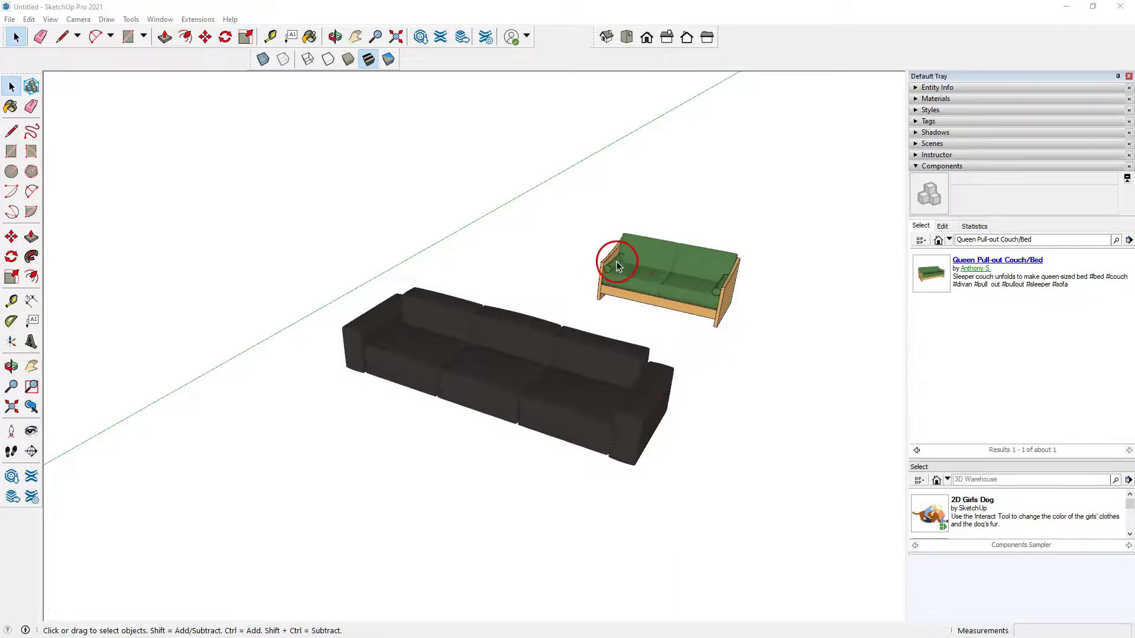
- Explode the green couch component and clear the selection
click(650, 262)
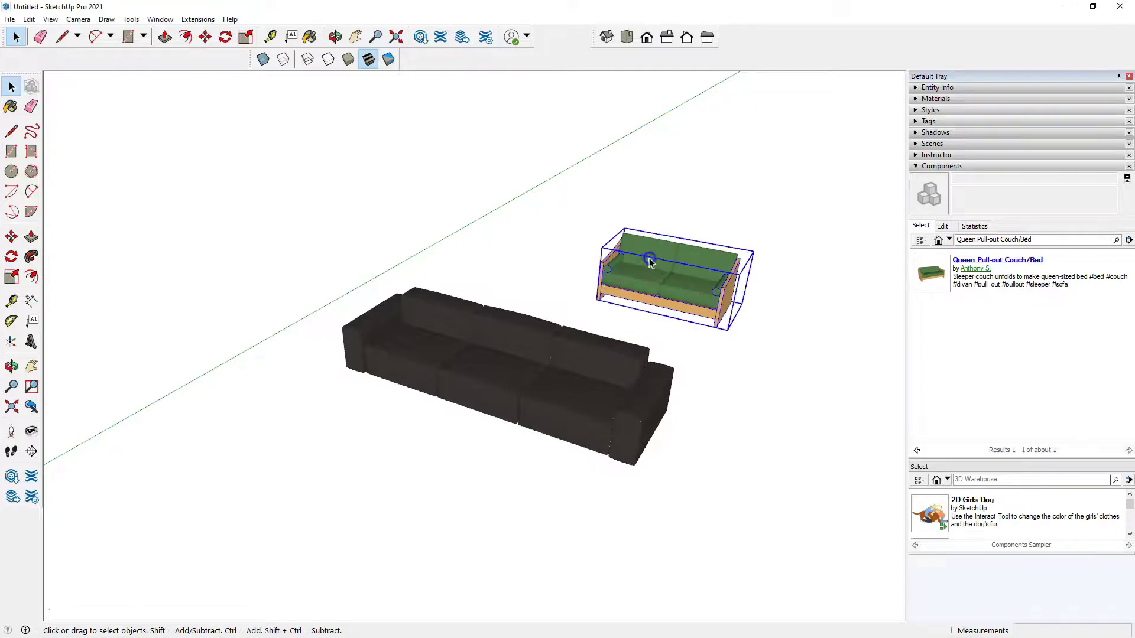
right_click(650, 261)
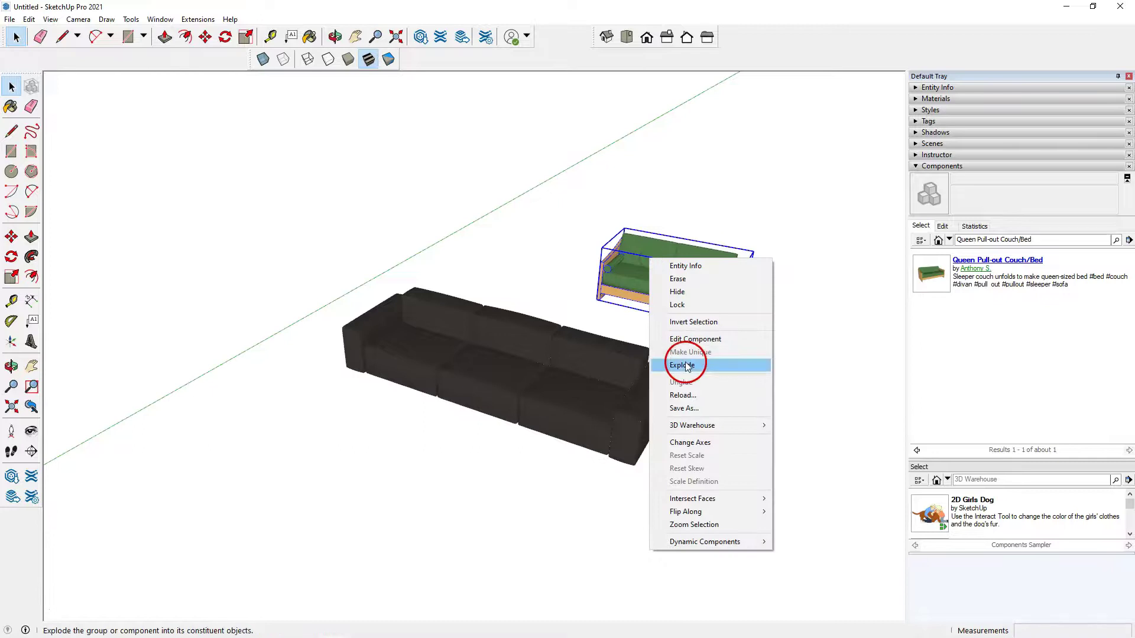
click(685, 362)
click(750, 333)
- Explode the remaining group that holds the green couch's parts together and clear the selection
click(665, 278)
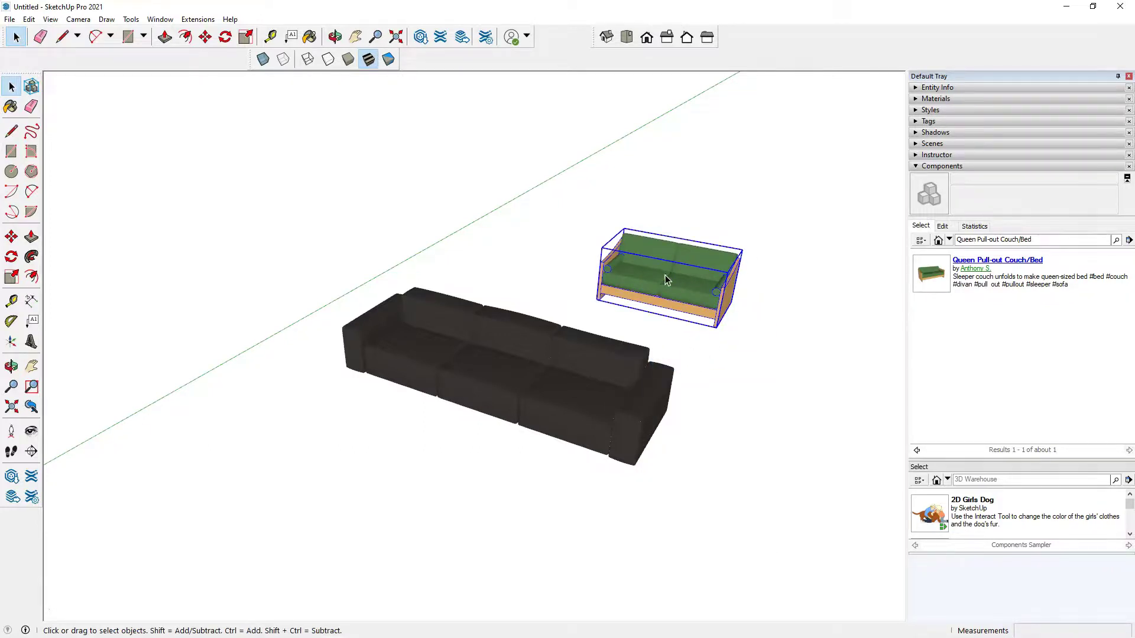
right_click(665, 276)
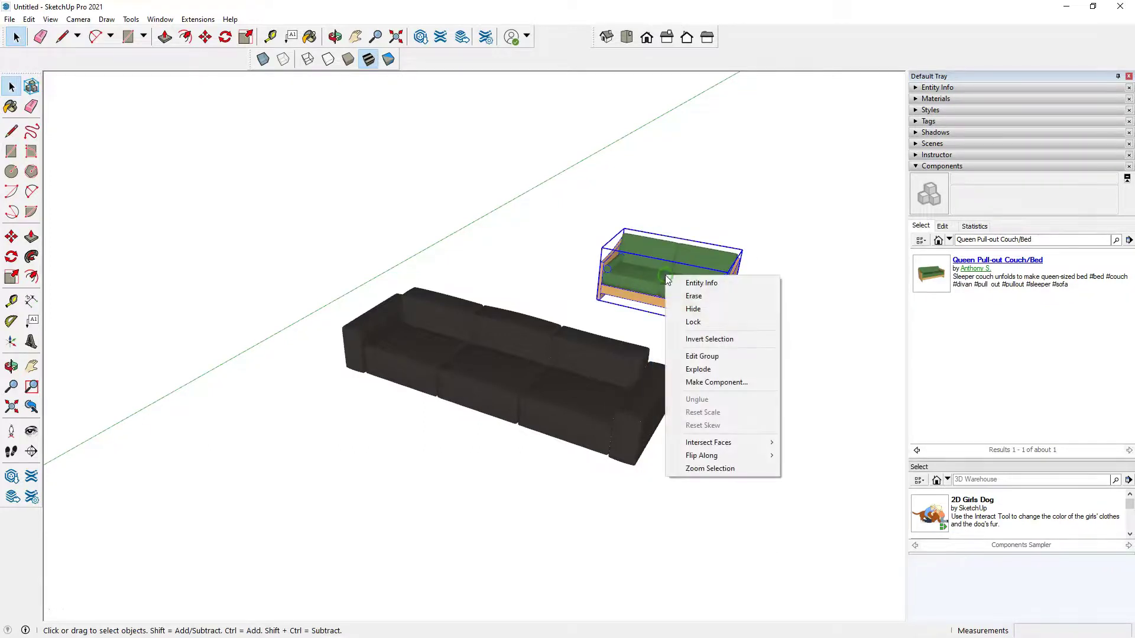
click(698, 370)
click(750, 350)
- Delete both green arm bolsters from the exploded couch
click(622, 271)
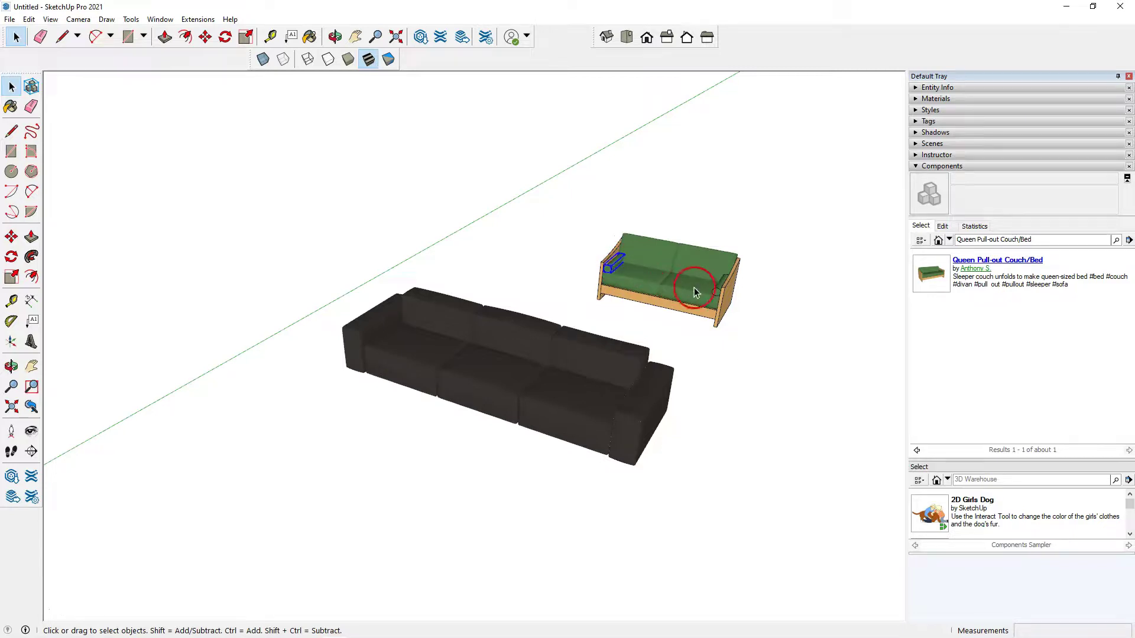
click(620, 268)
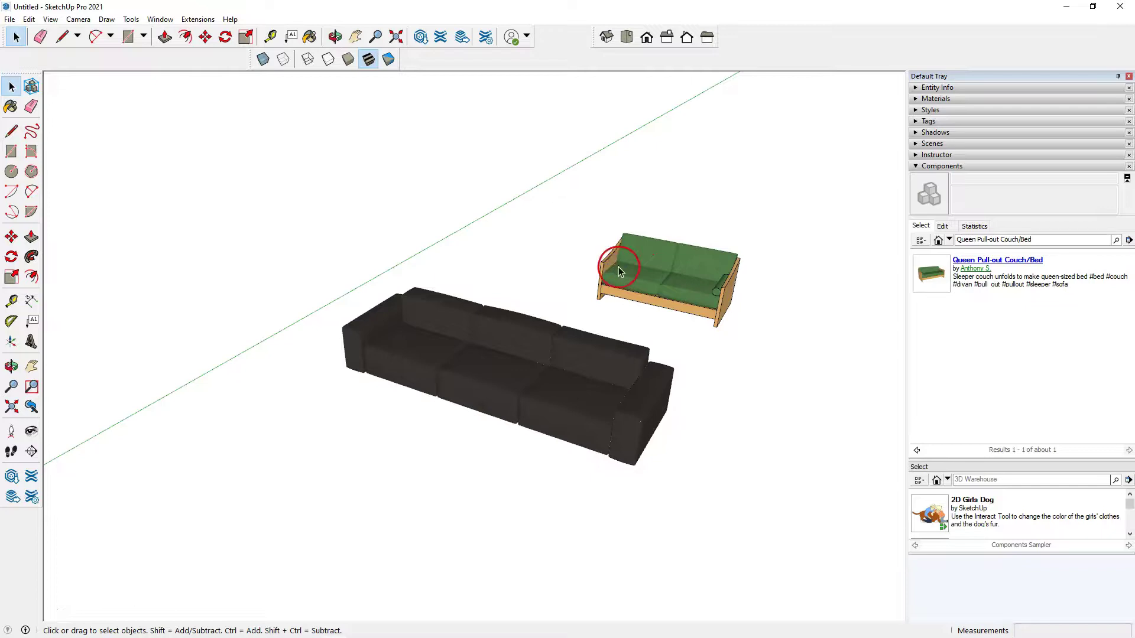
click(776, 302)
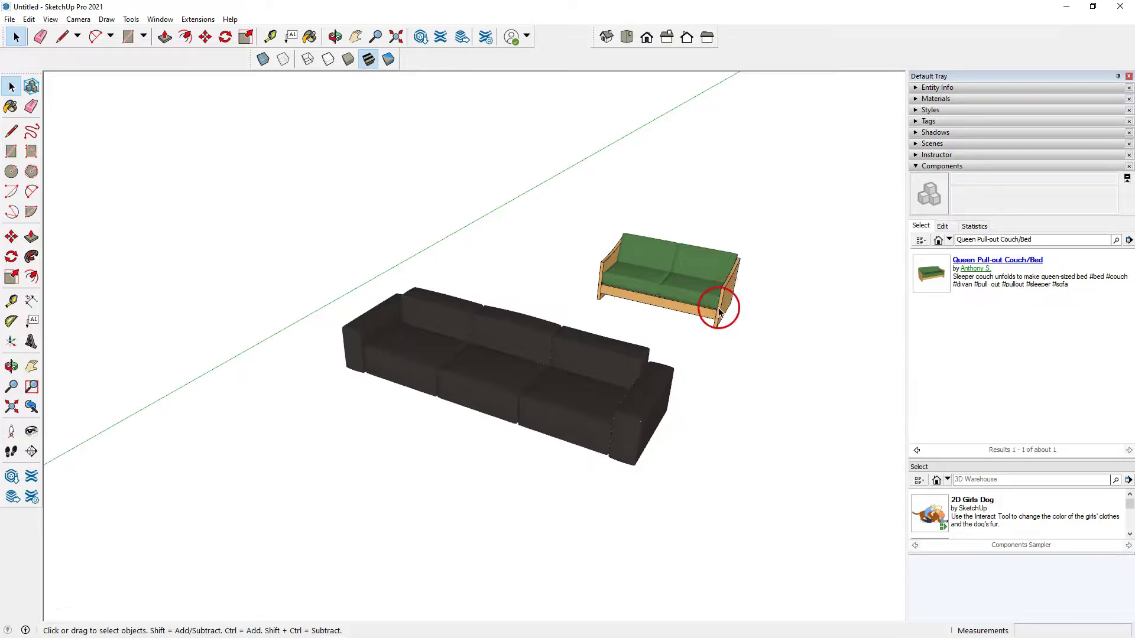
drag(798, 215, 675, 280)
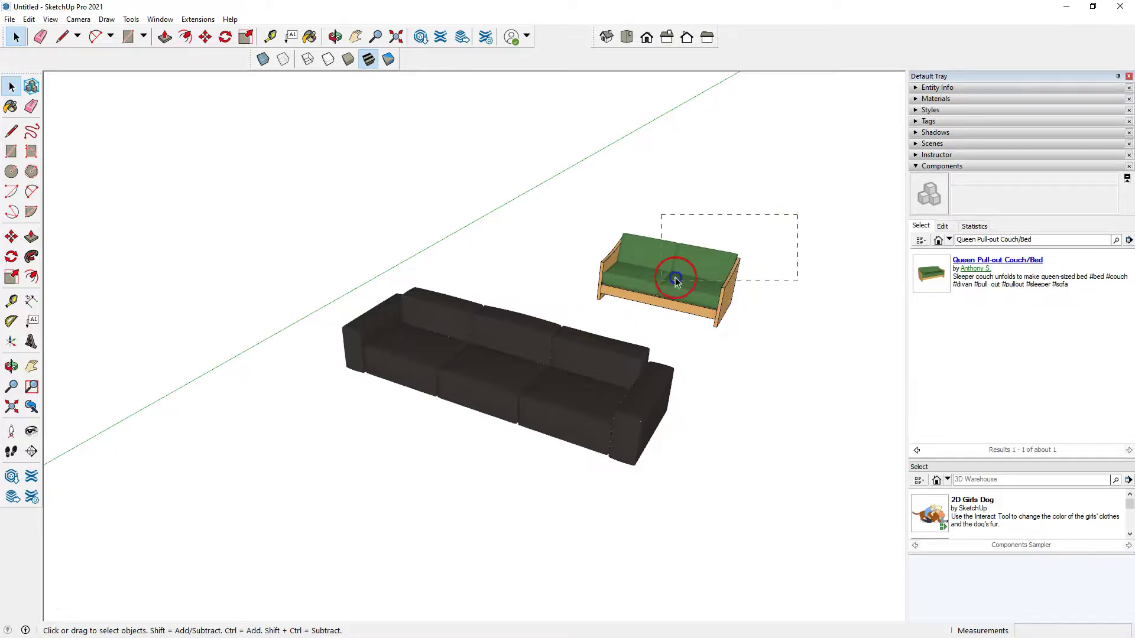
drag(588, 317, 588, 315)
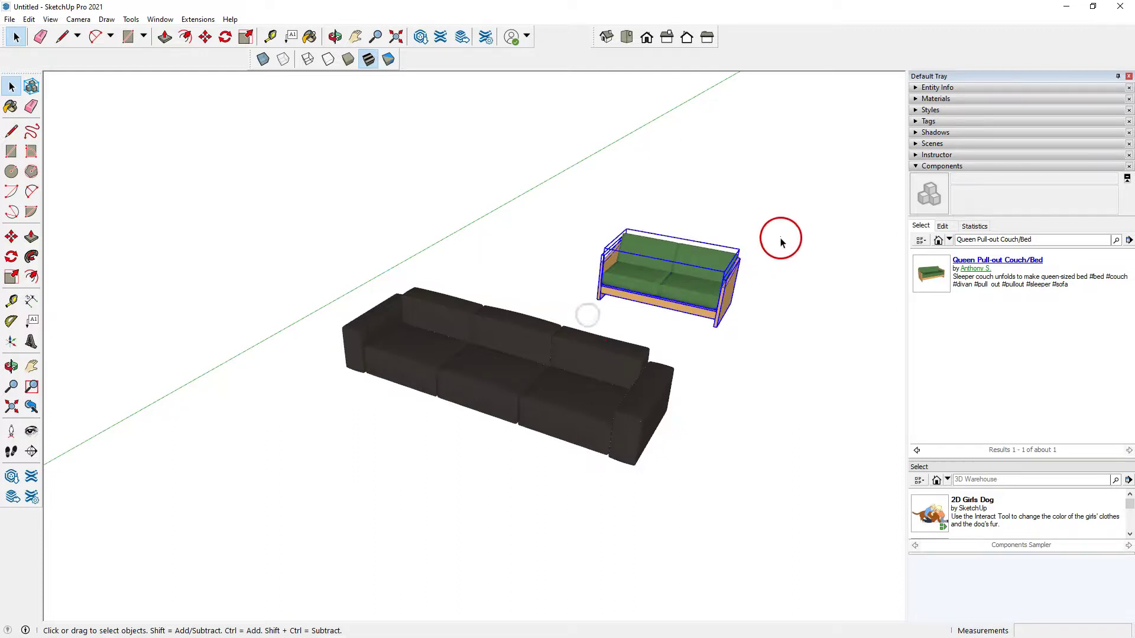
drag(700, 335, 700, 334)
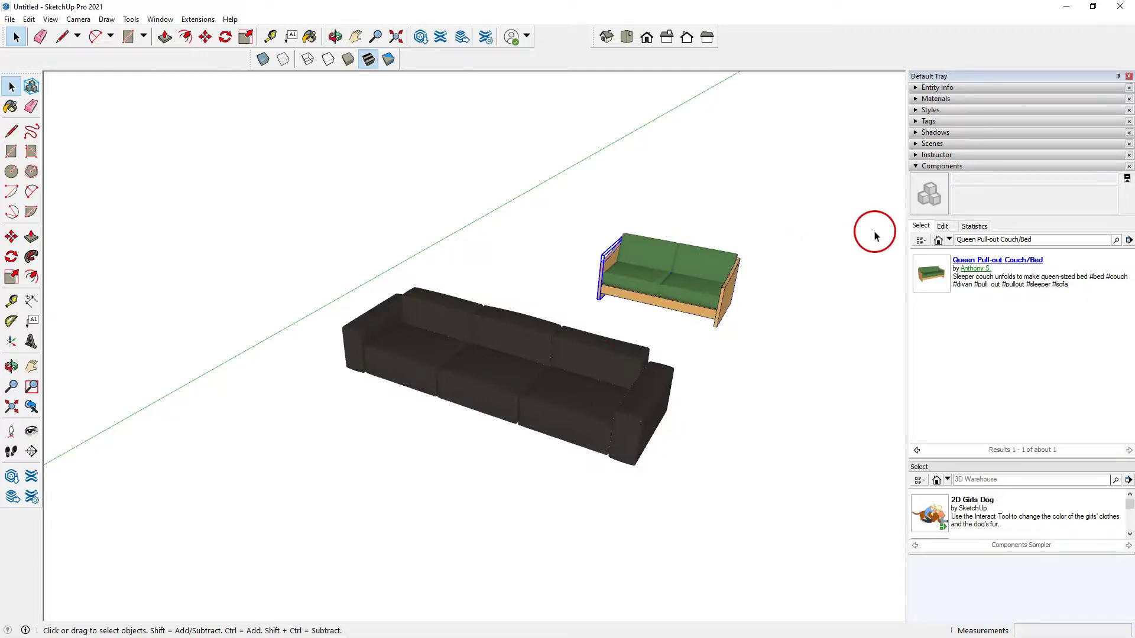
- Select all remaining parts of the green couch and combine them into a new component named New Chair
drag(821, 211, 600, 319)
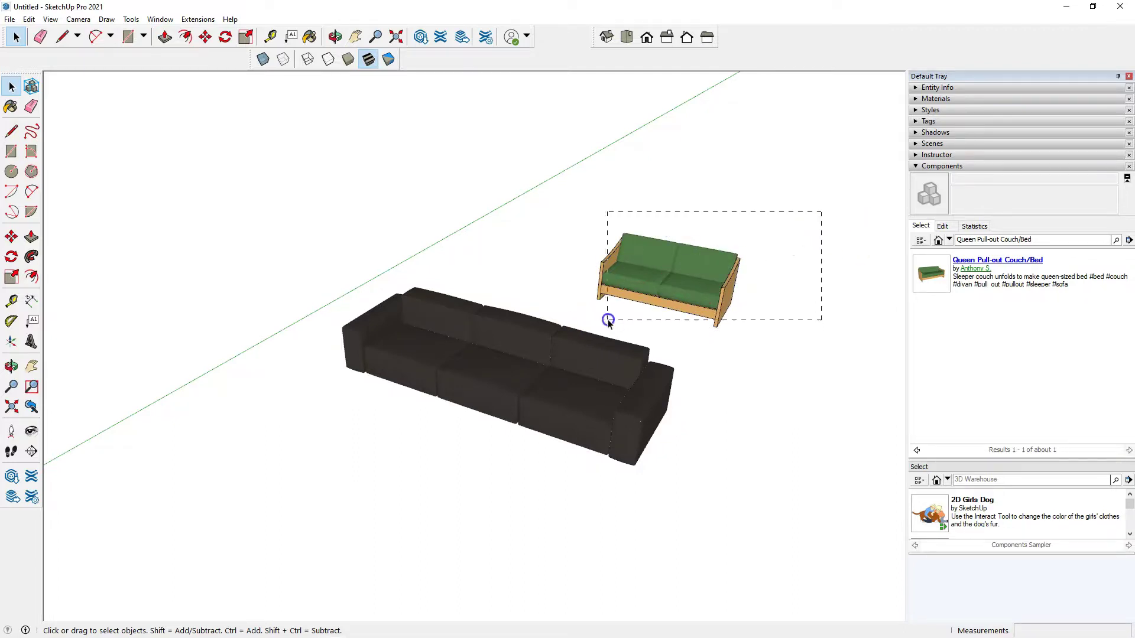
drag(592, 333, 590, 330)
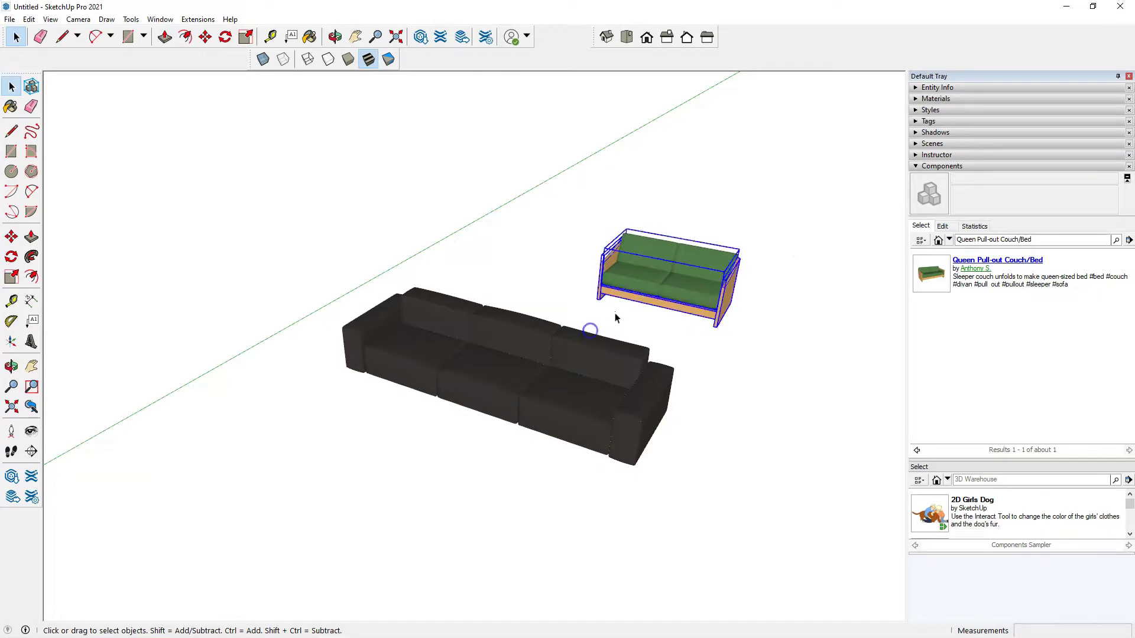
right_click(650, 289)
click(688, 392)
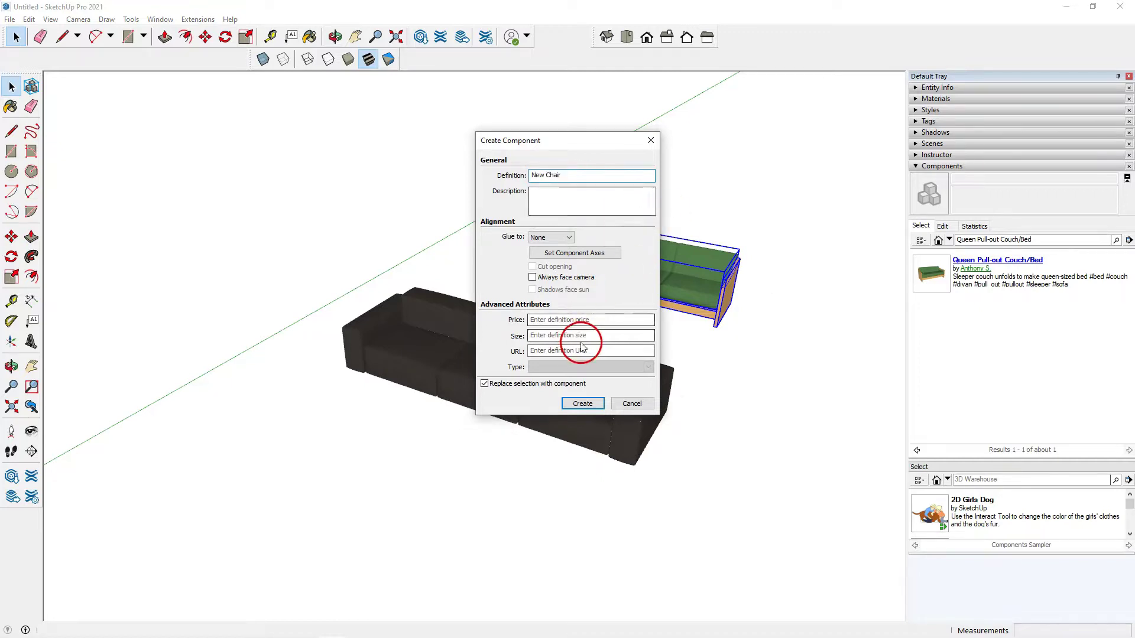
click(580, 405)
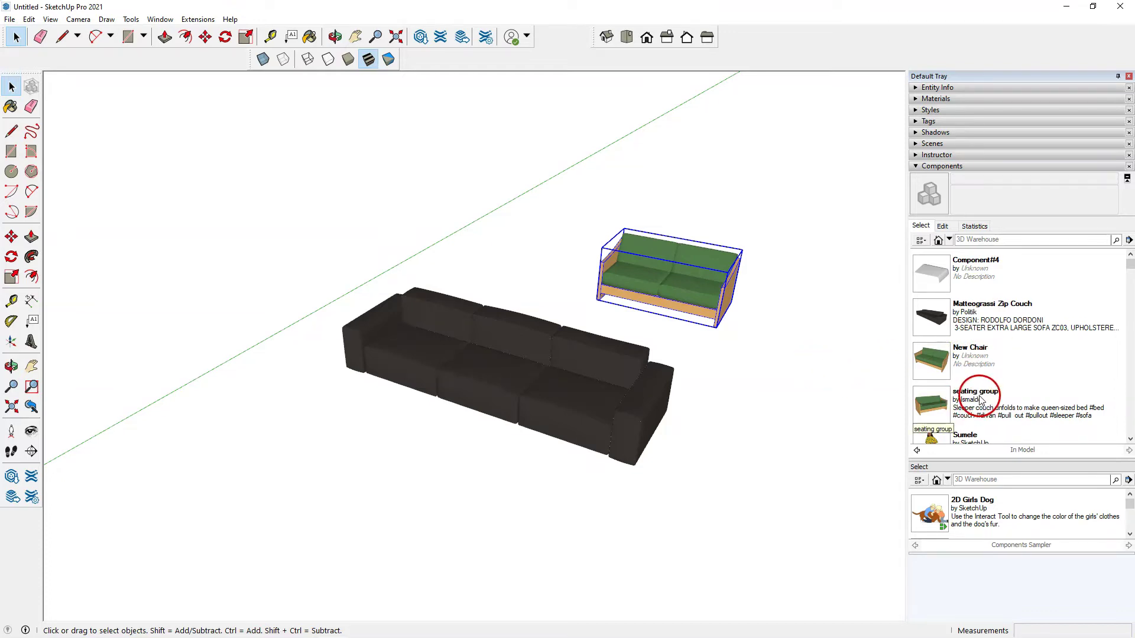
- Purge the unused items from the entire model through the model statistics and close the model information
click(162, 20)
click(177, 96)
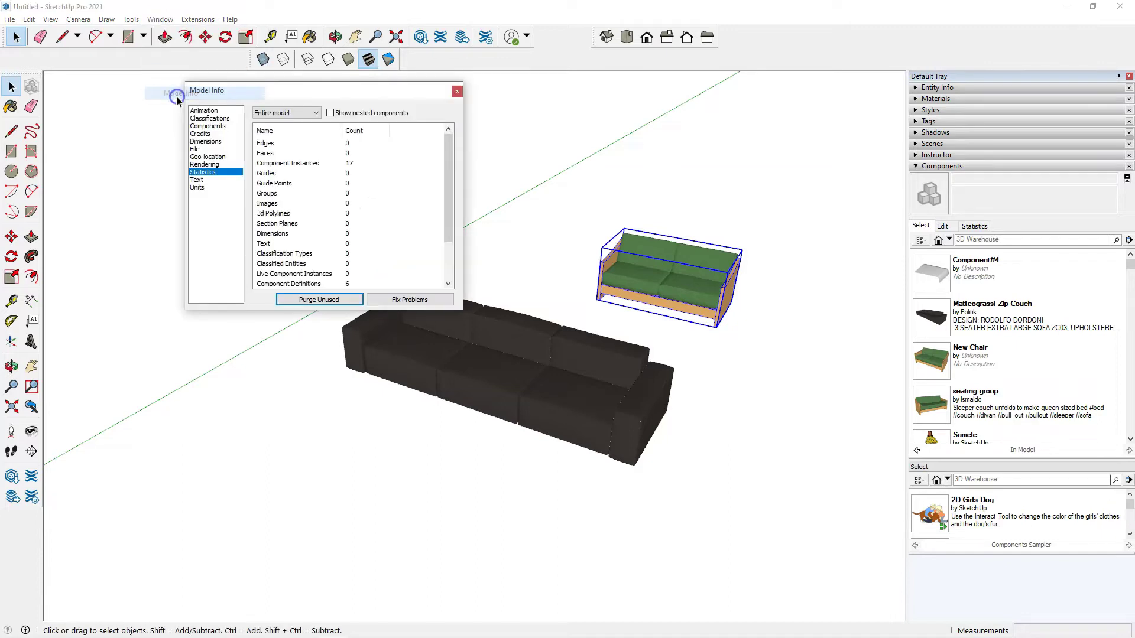
click(317, 300)
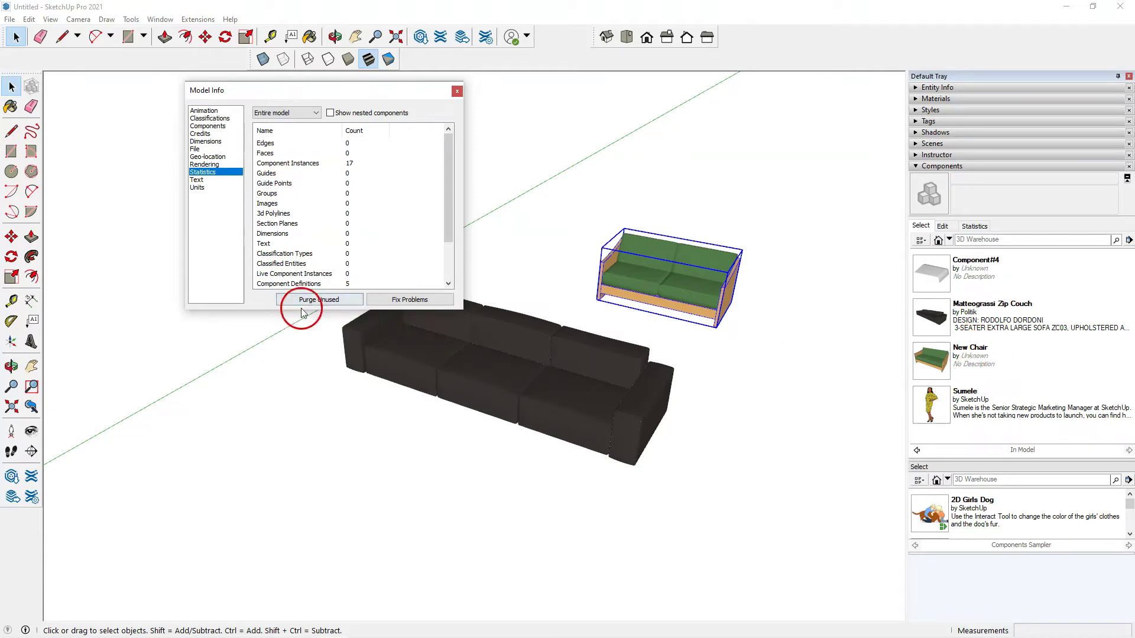
click(458, 93)
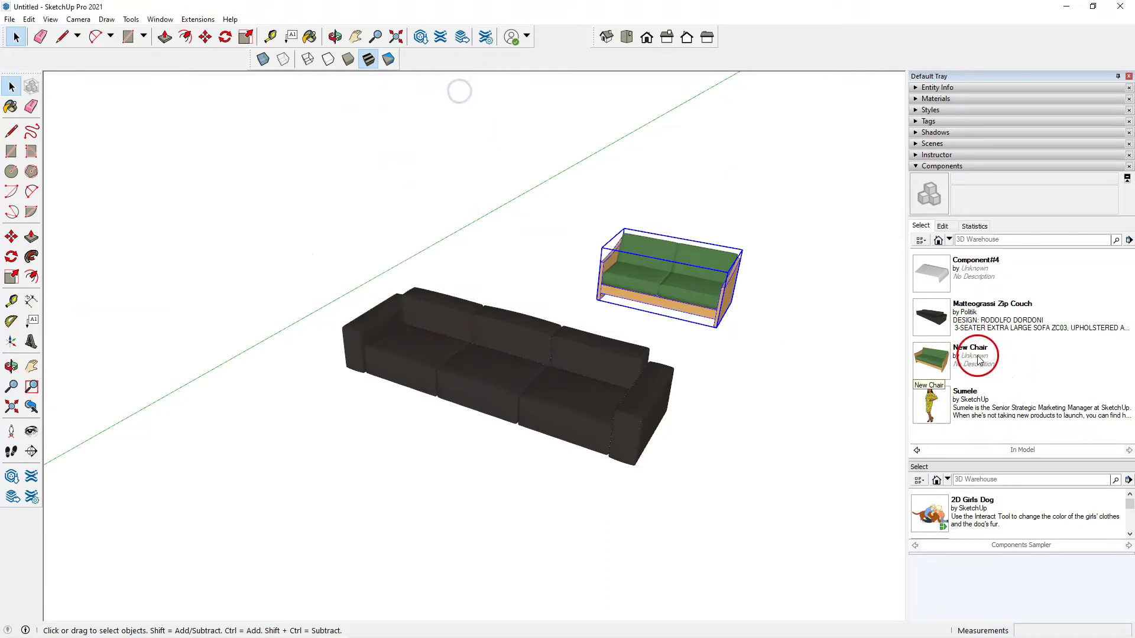
- Insert another New Chair component from the in-model components behind the existing green couch and activate the Move tool
click(933, 361)
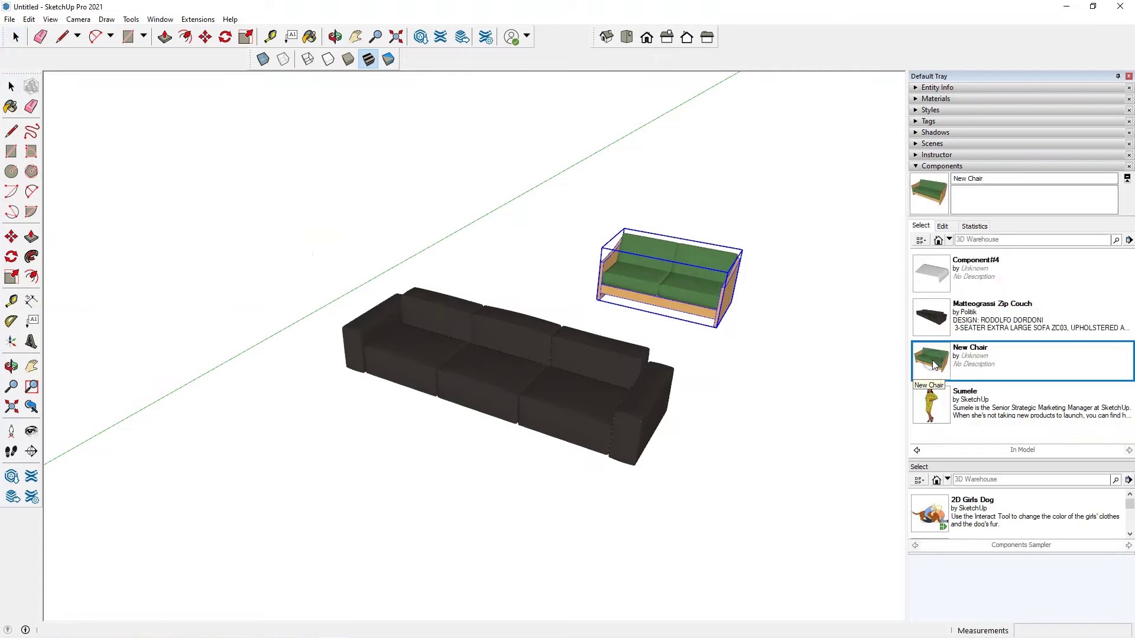
click(650, 230)
key(m)
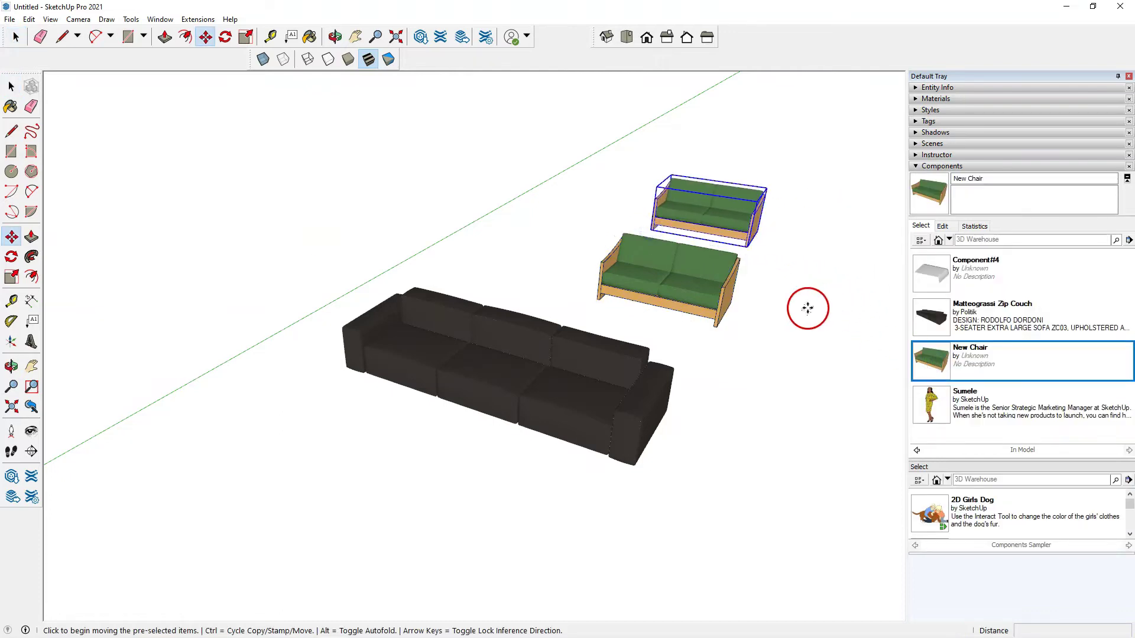